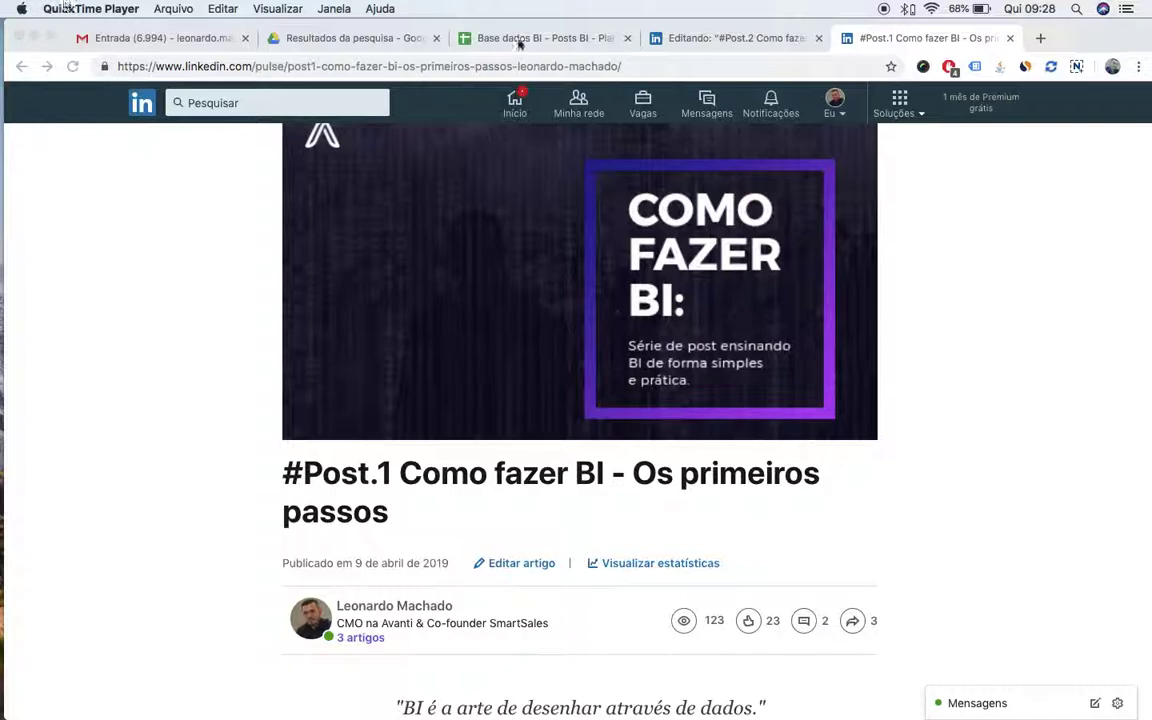
- Switch to the Base dados BI - Posts BI spreadsheet and examine the first post's record in row 2, from Hora to Post
left_click(467, 37)
left_click(81, 247)
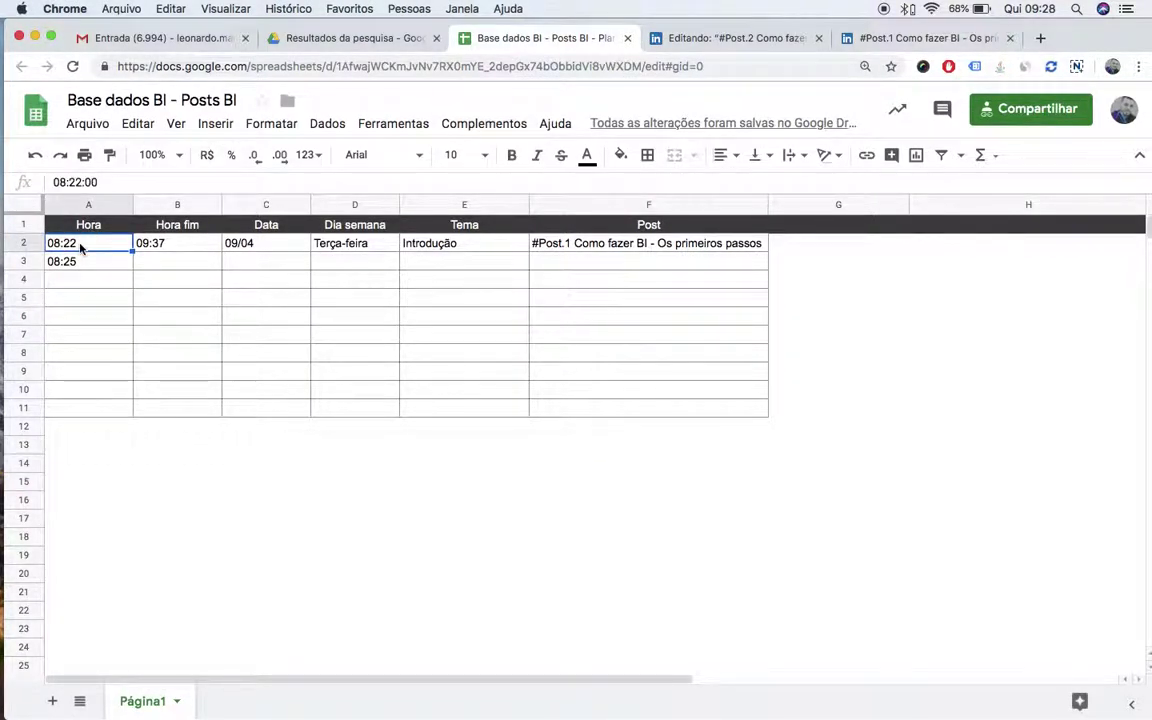
key("Right")
key("Right")
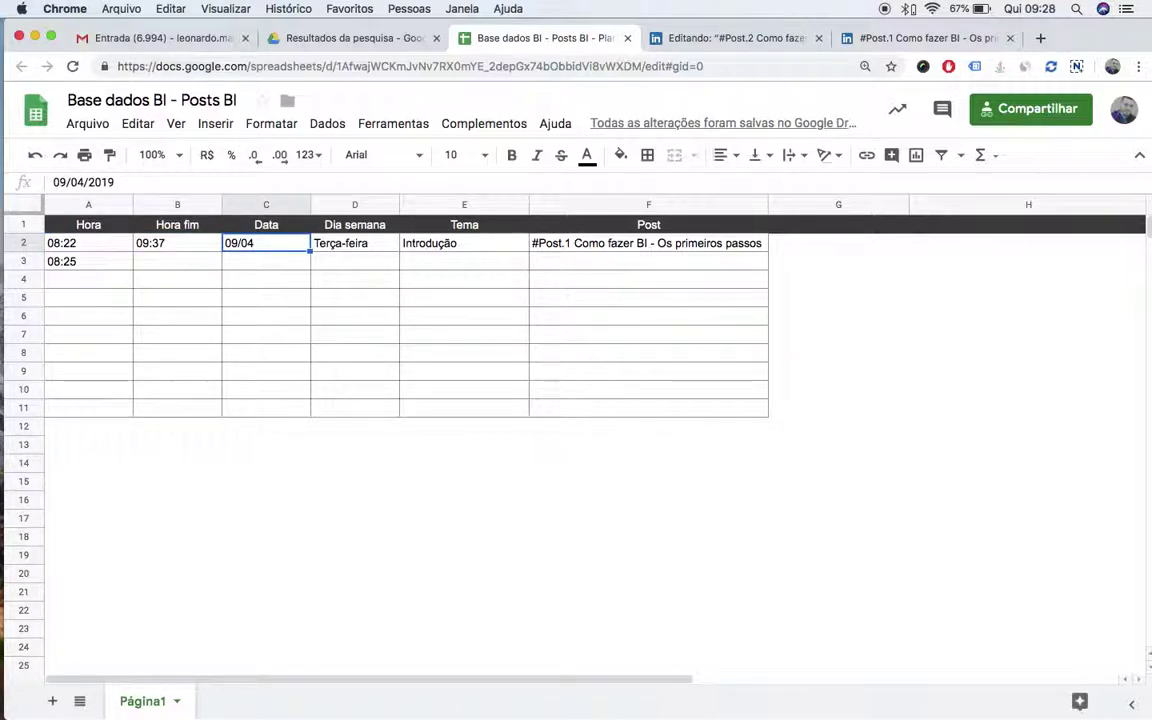
key("Right")
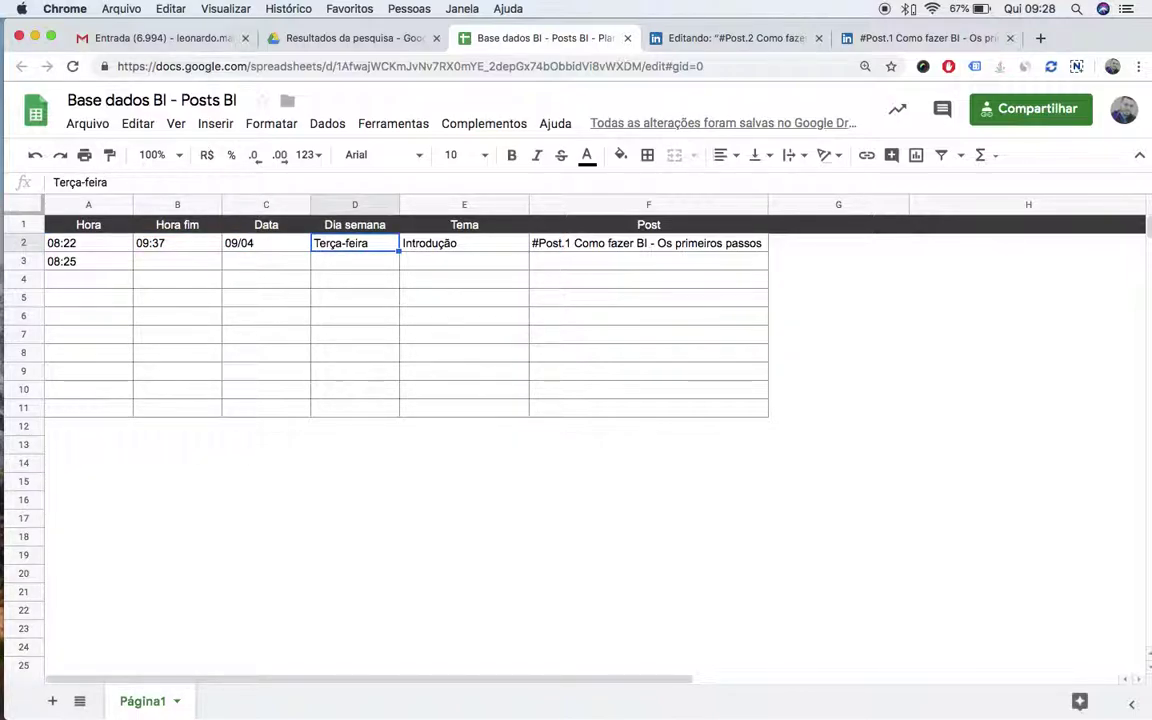
key("Right")
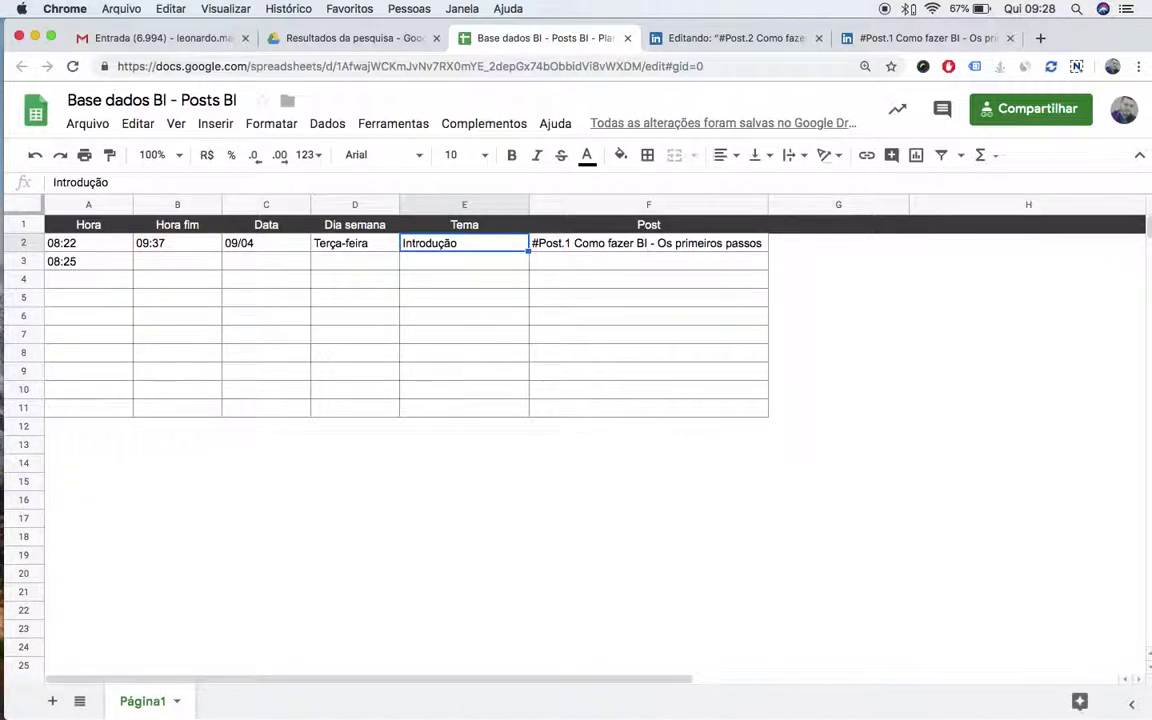
key("Right")
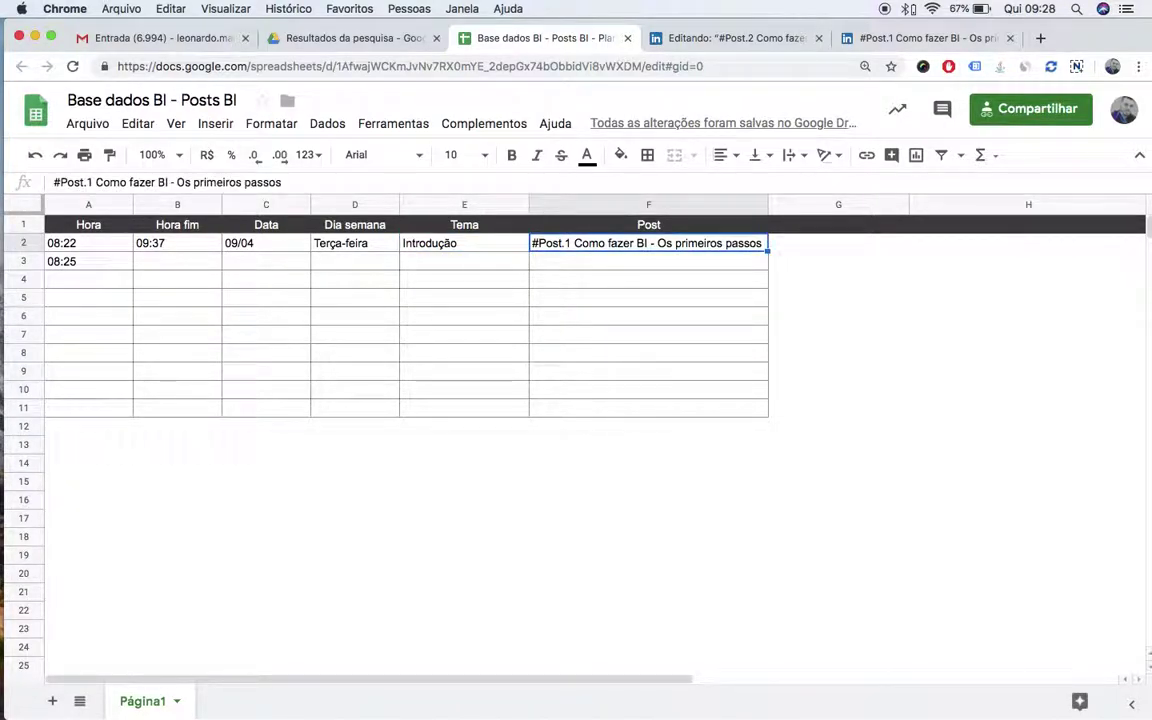
key("Left")
key("Left")
key("Left")
key("Left")
key("Left")
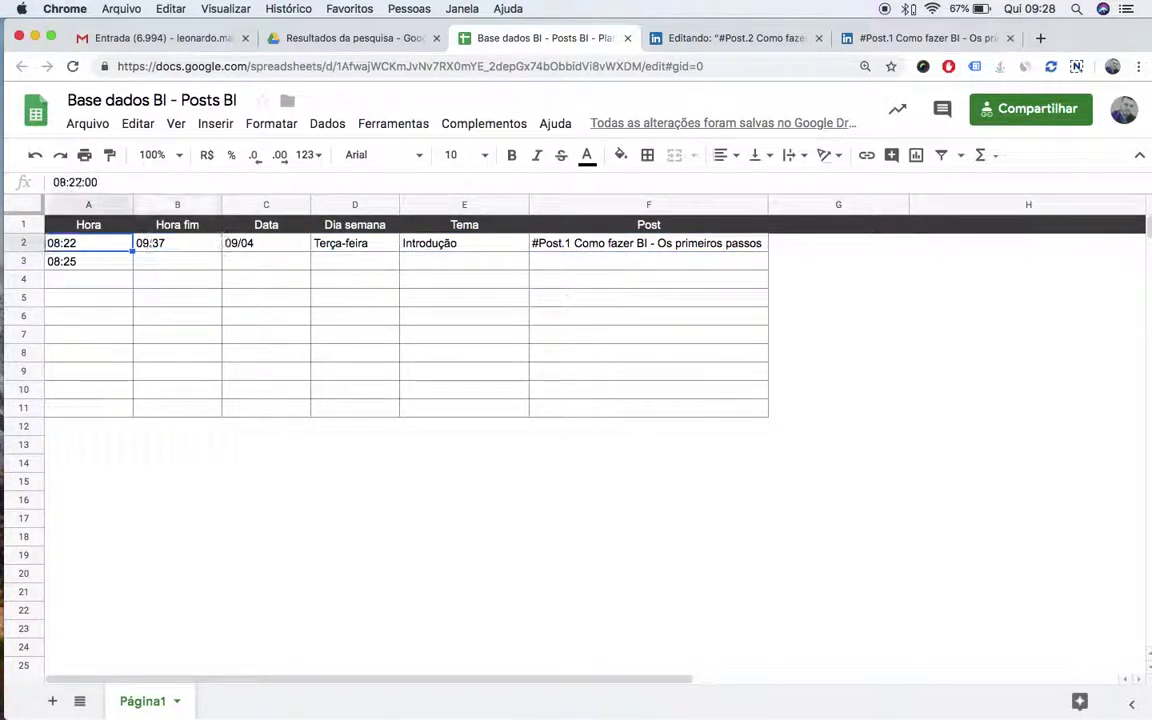
key("shift+Right")
key("shift+Right")
key("shift+Right")
key("shift+Right")
key("shift+Right")
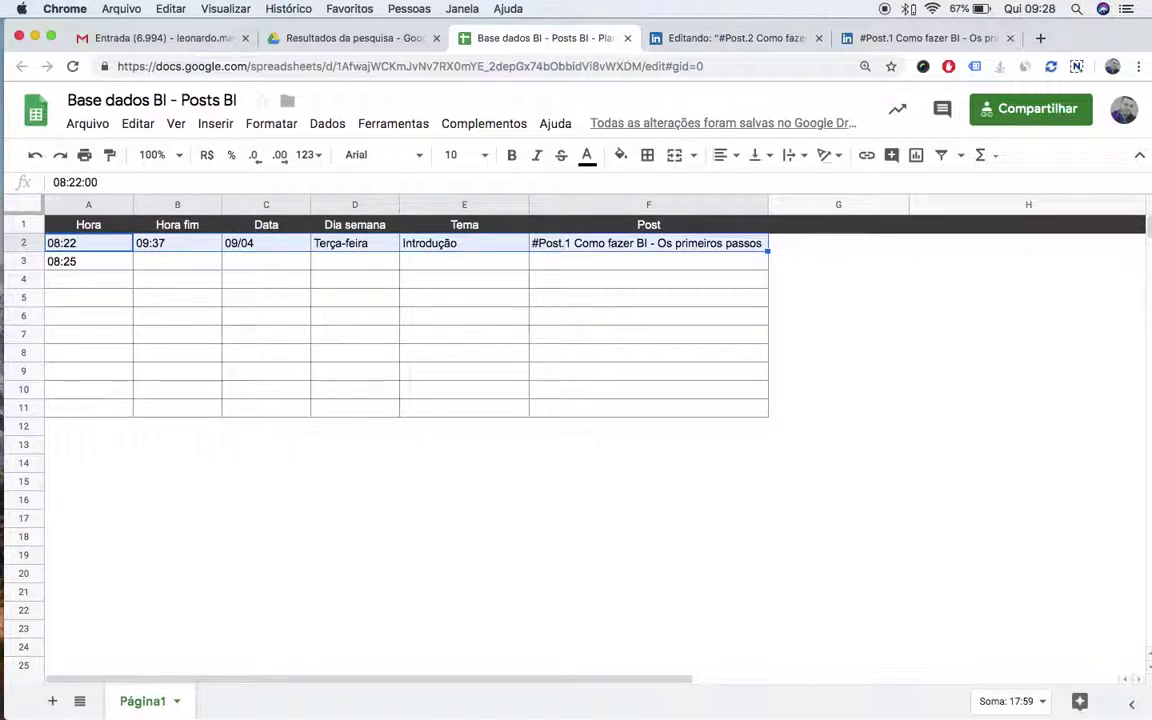
left_click(166, 262)
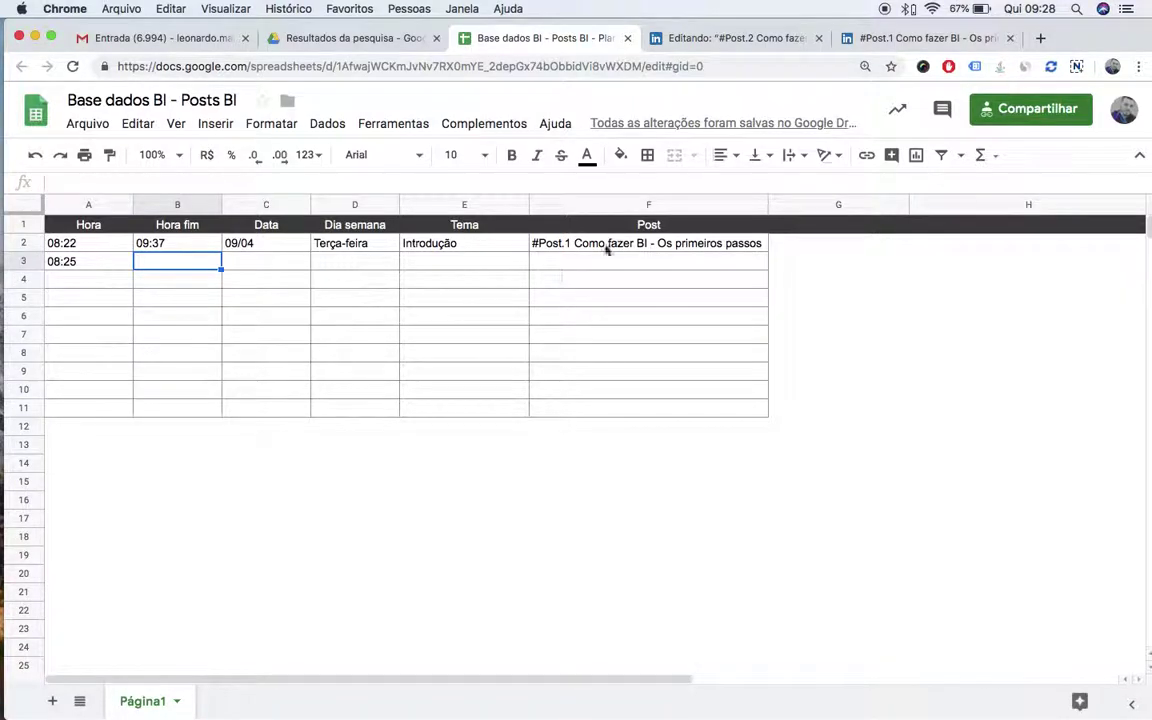
left_click(339, 248)
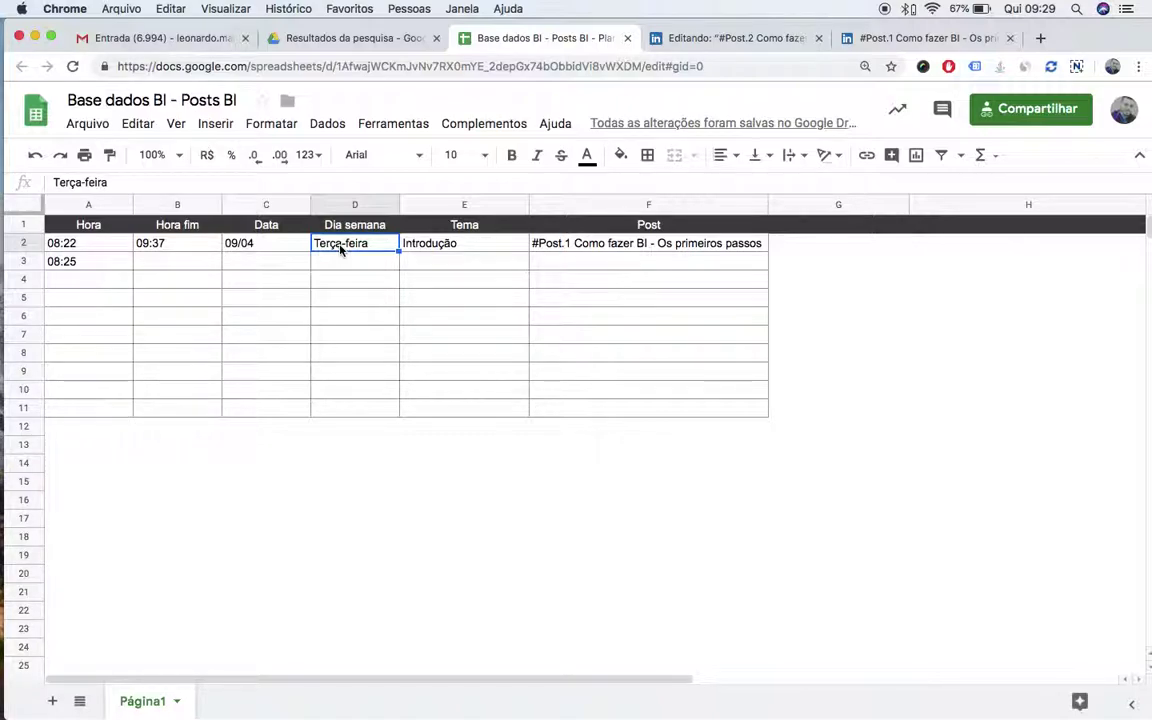
- Enter 11/04 as the Data and Quinta-feira as the Dia semana of the second post in row 3
left_click(178, 262)
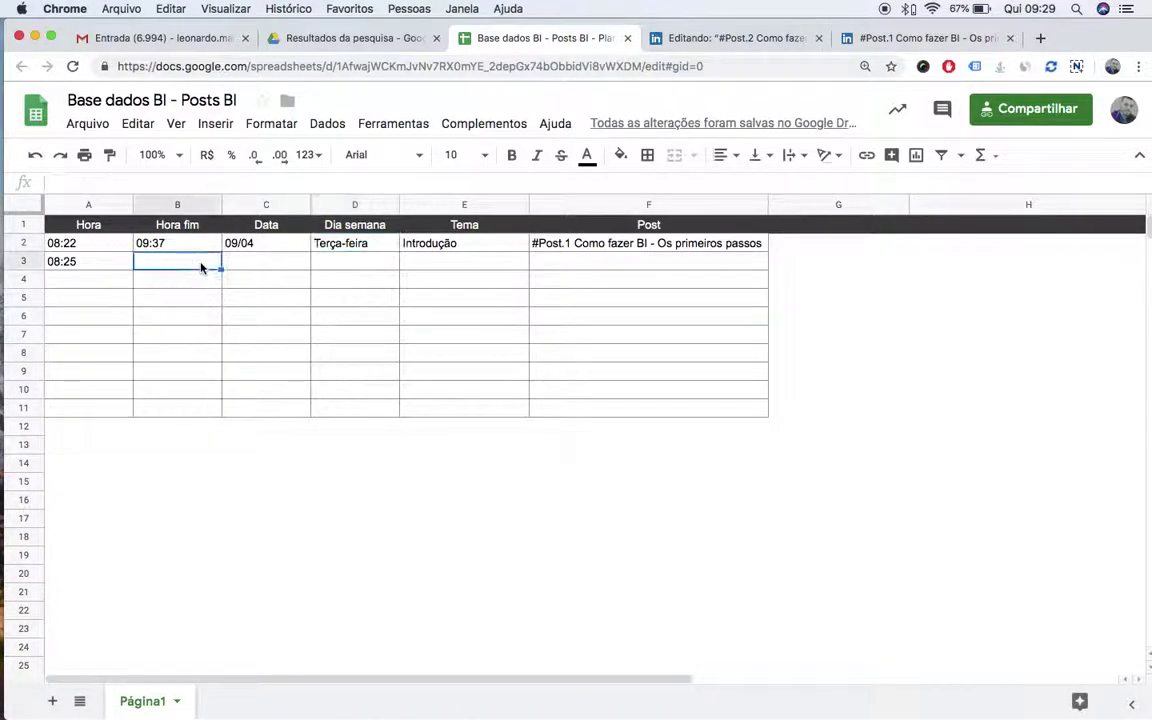
left_click(85, 266)
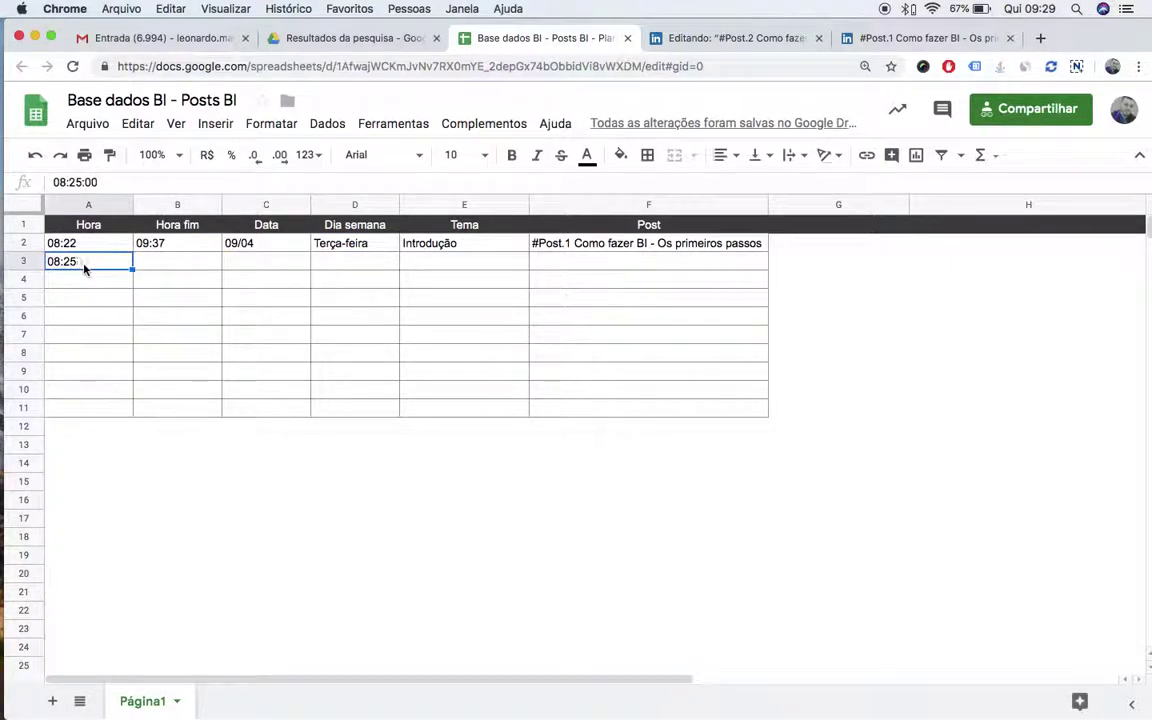
left_click(265, 266)
type("11/04")
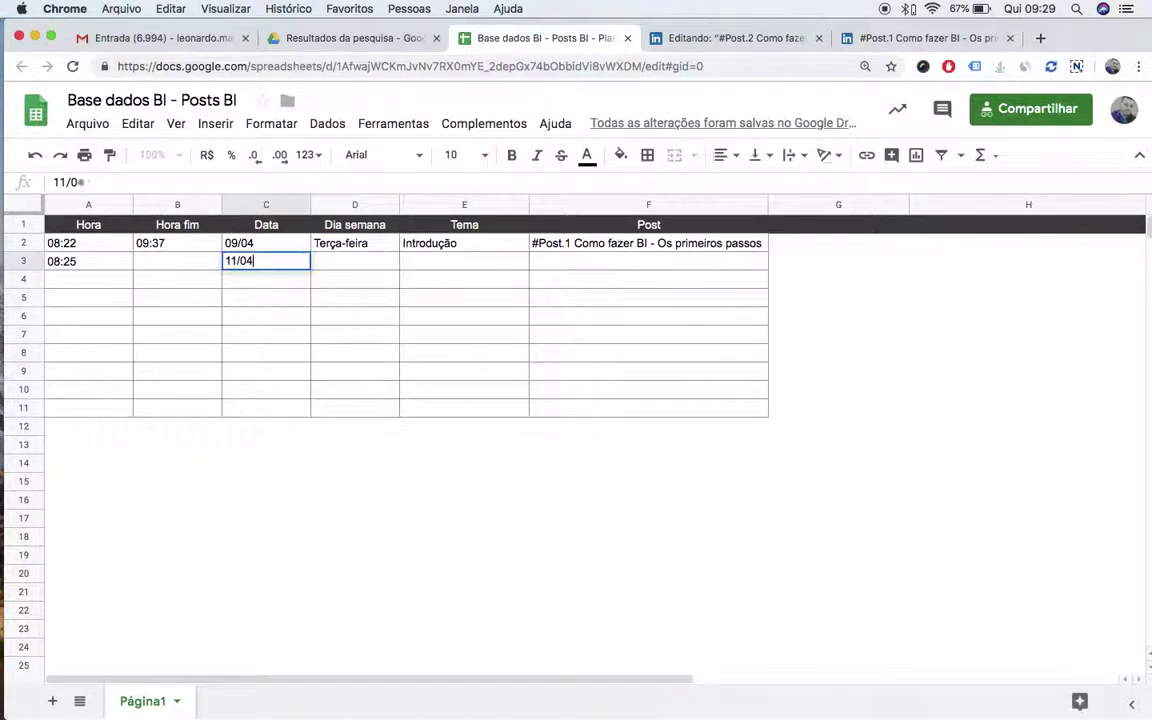
key("Return")
left_click(177, 261)
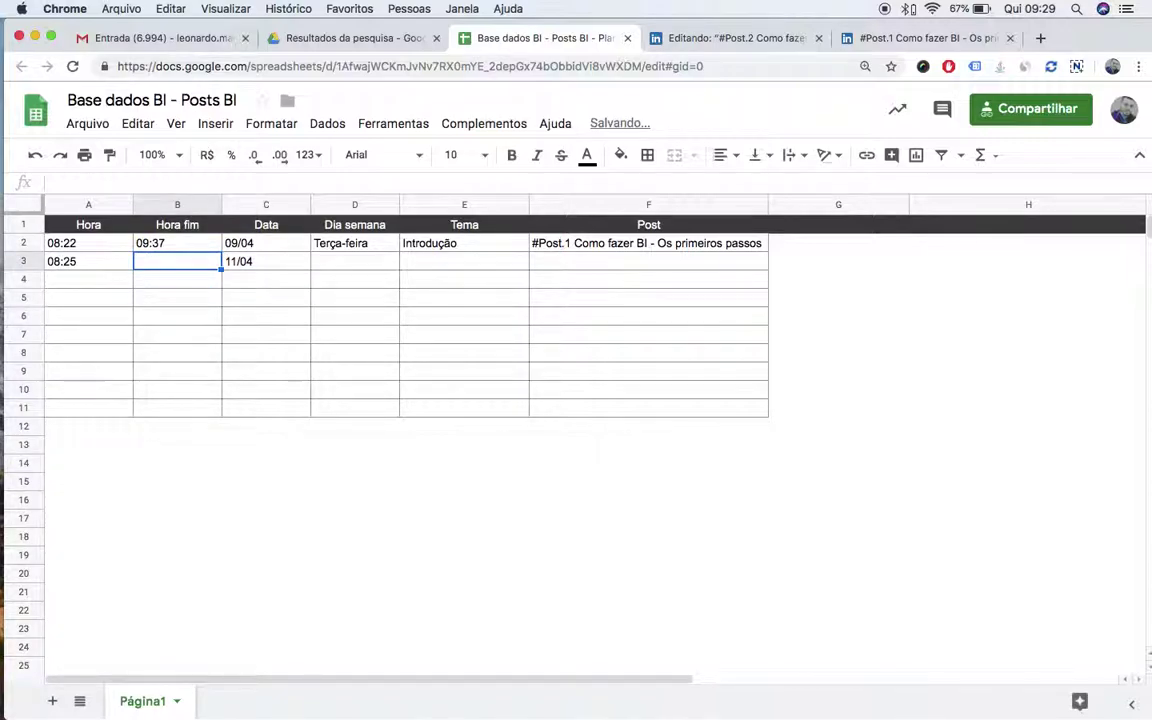
left_click(355, 261)
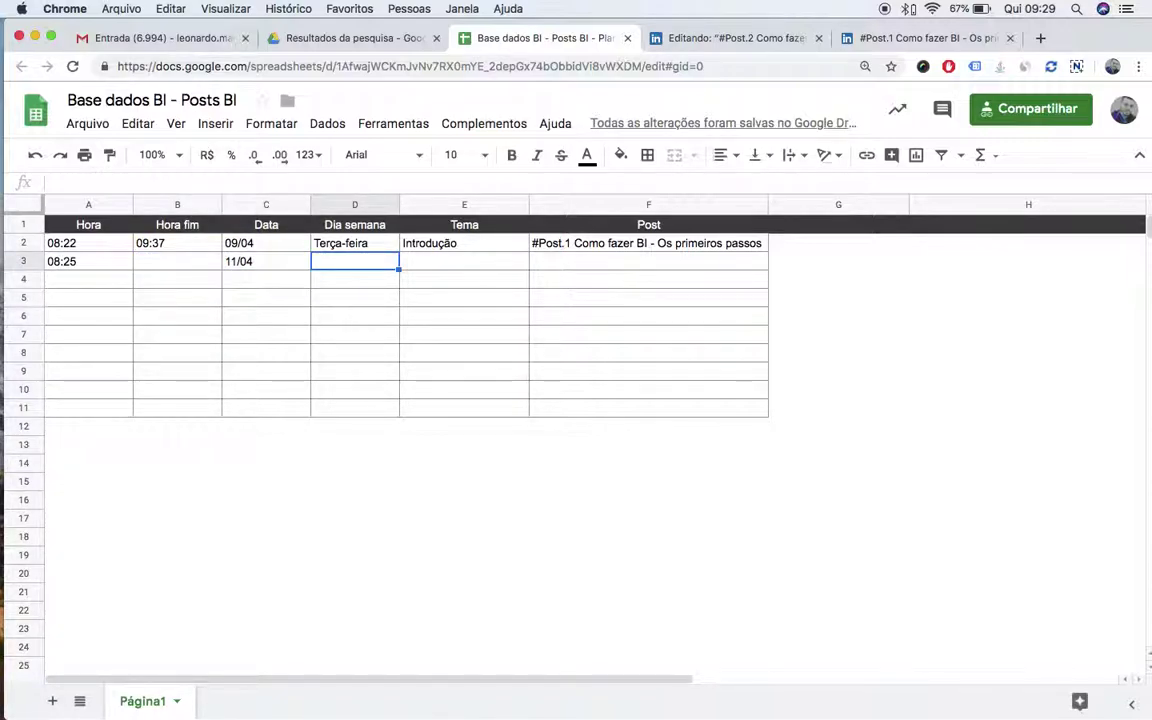
type("Quinta-feira")
key("Return")
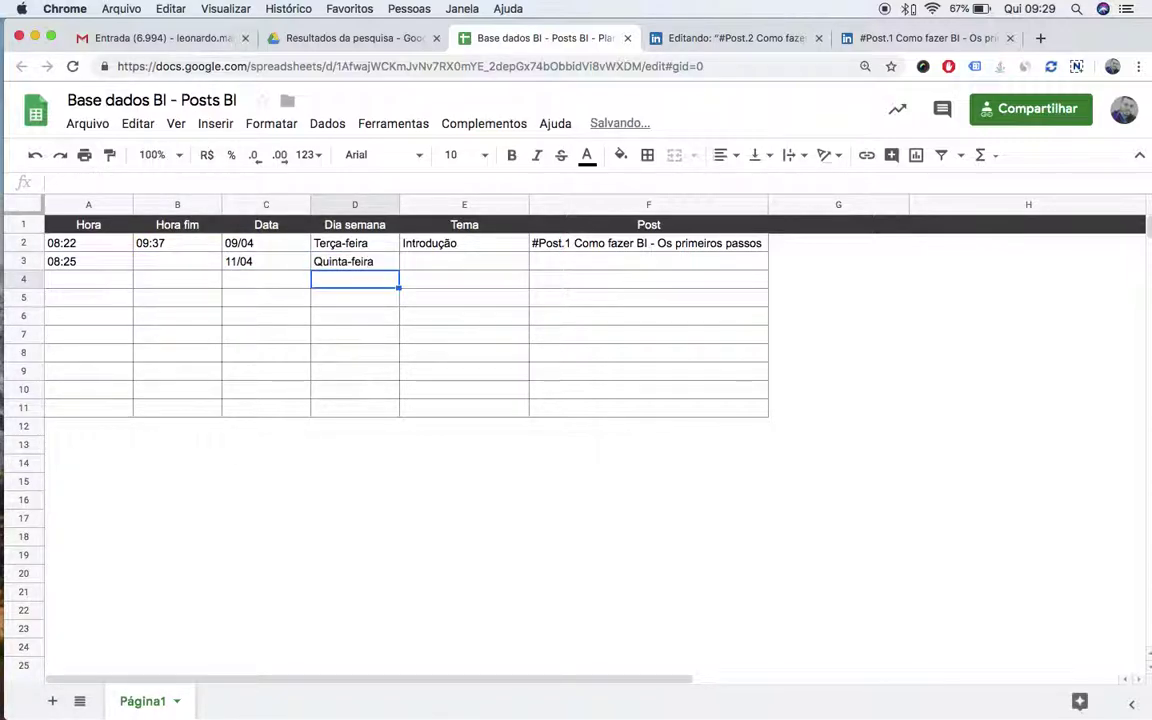
- Enter "Fonte de dados" as the Tema of the second post in row 3
left_click(464, 261)
left_click(464, 243)
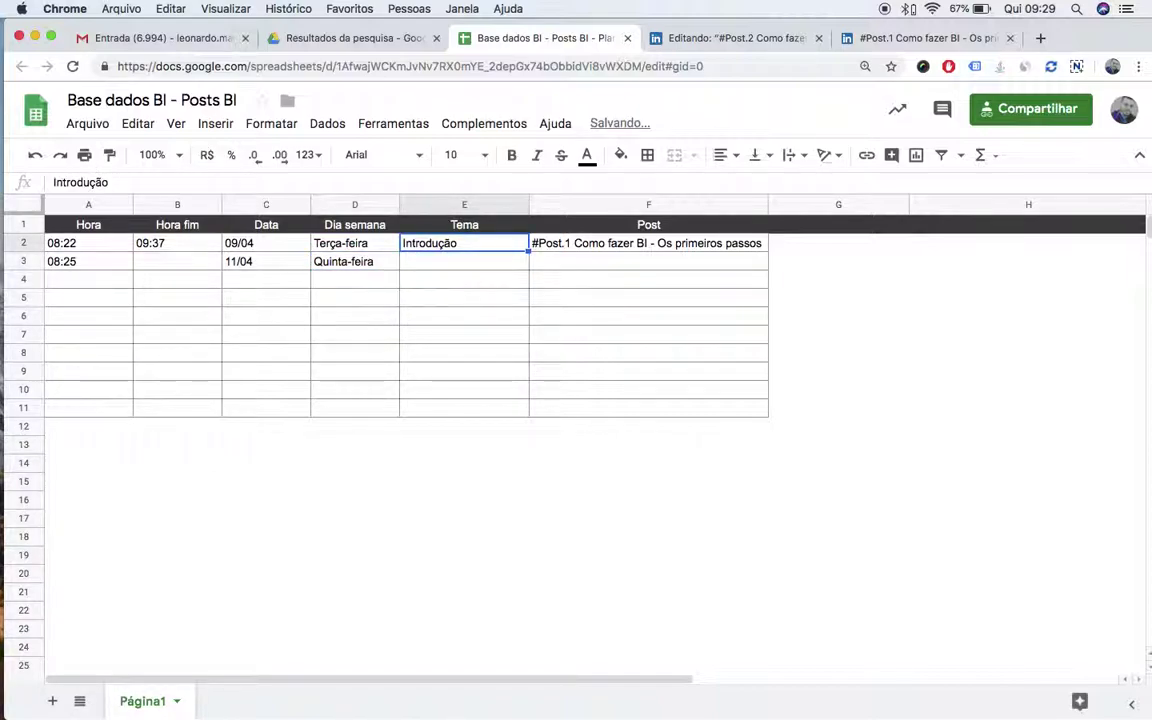
left_click(464, 261)
type("Fonte de dados")
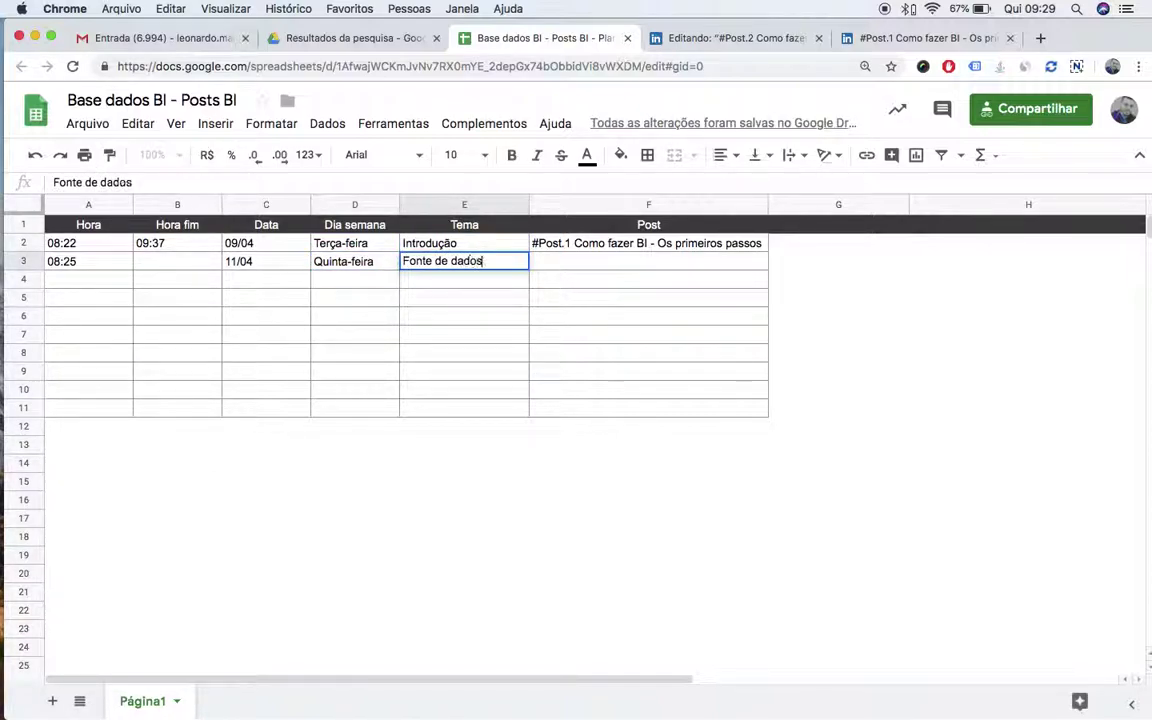
key("Tab")
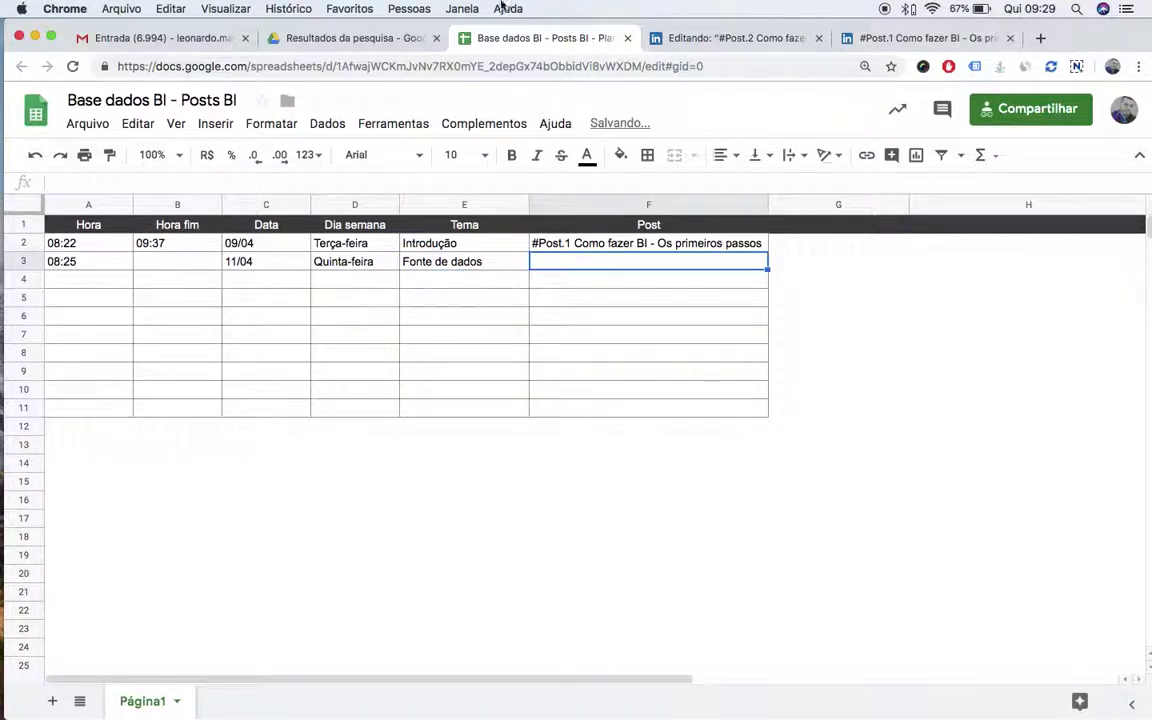
- Copy the title "#Post.2 Como fazer BI - Fonte de dados" from the LinkedIn draft into the Post column of row 3
left_click(693, 38)
key("cmd+c")
left_click(545, 38)
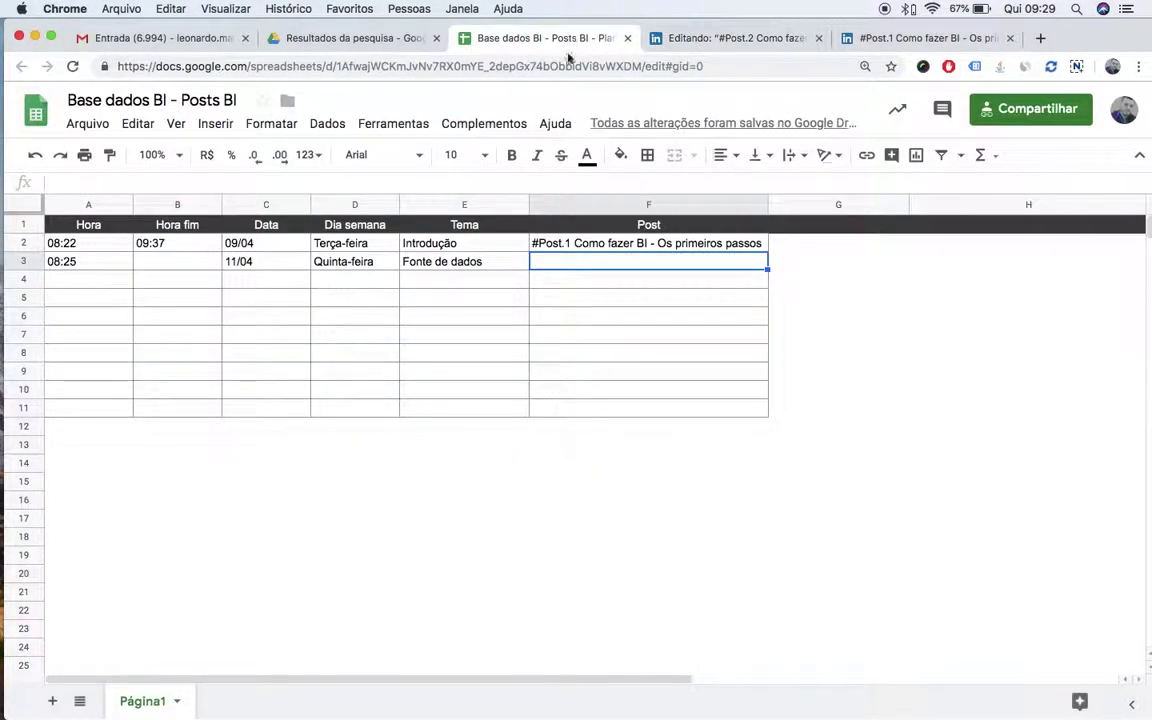
key("cmd+v")
left_click(633, 336)
left_click(540, 260)
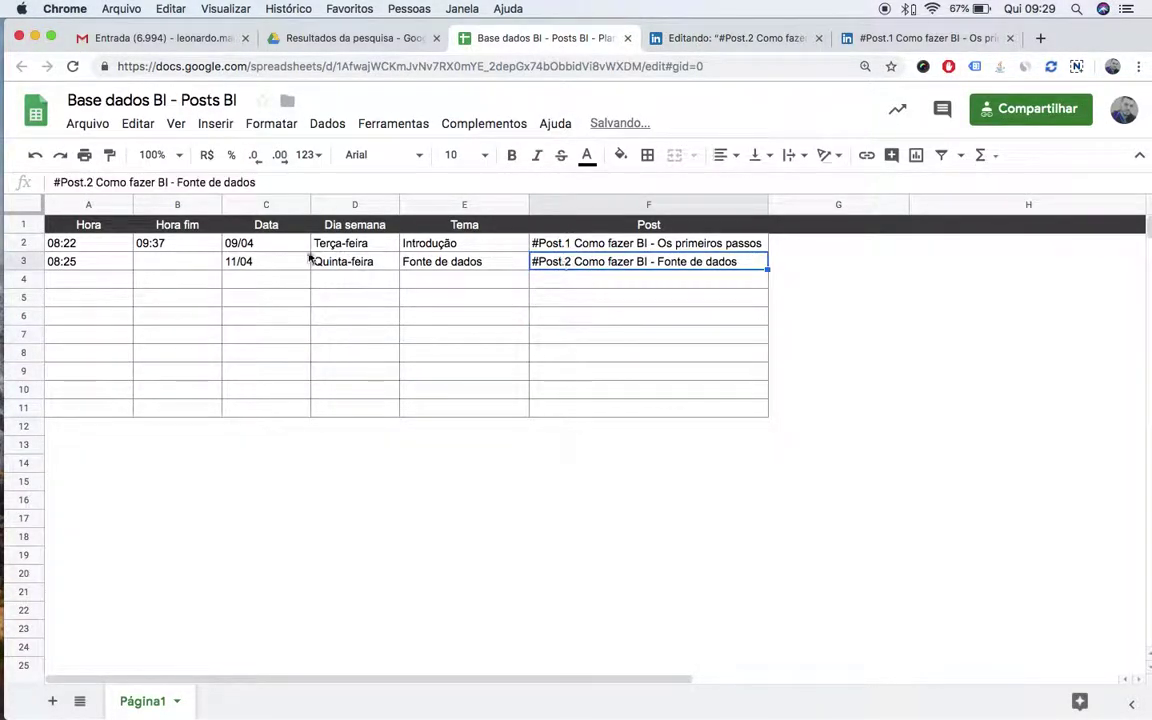
- Examine the two post records, looking at the start and end times and the Tema entries
left_click(93, 243, "shift")
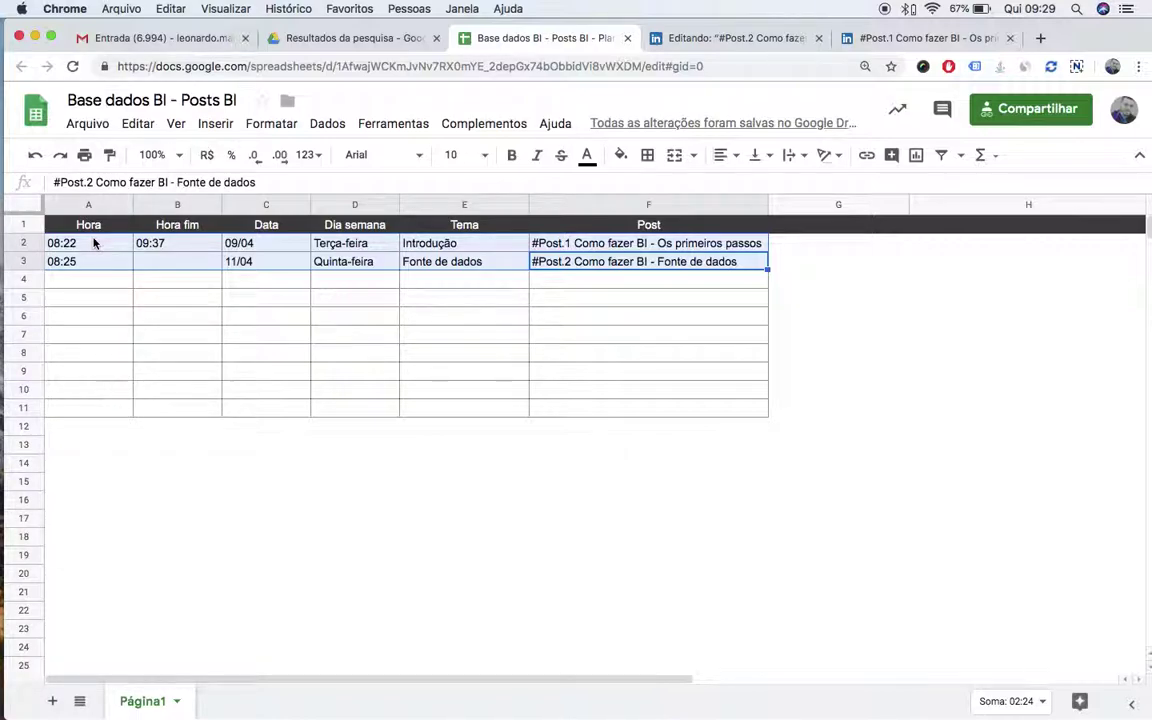
scroll(180, 290, "right", 2)
scroll(205, 290, "left", 2)
left_click(200, 284)
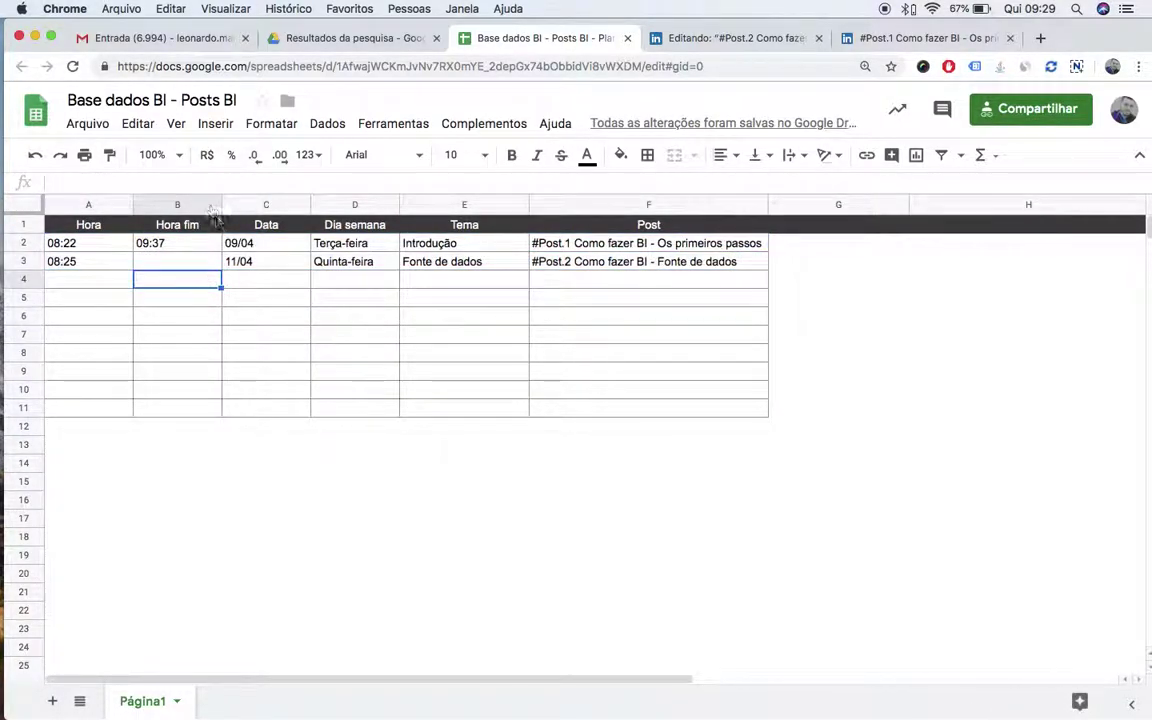
left_click(193, 204)
right_click(196, 205)
left_click(507, 390)
left_click(185, 242)
left_click(99, 242, "shift")
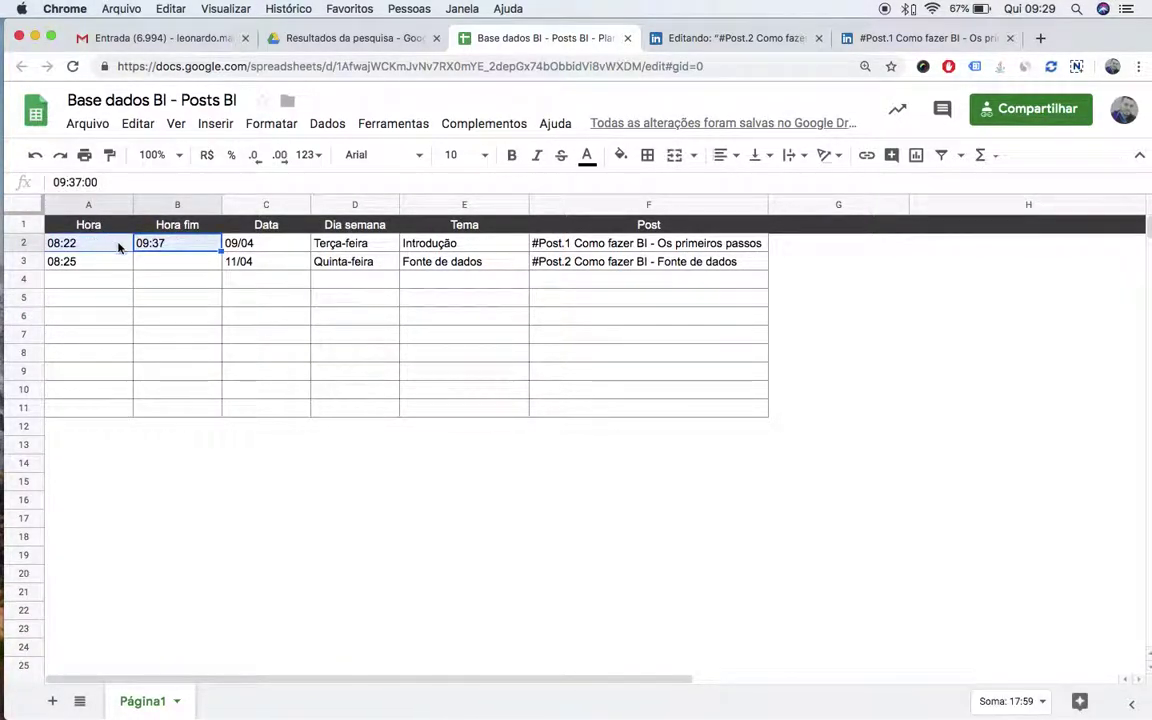
left_click(193, 245)
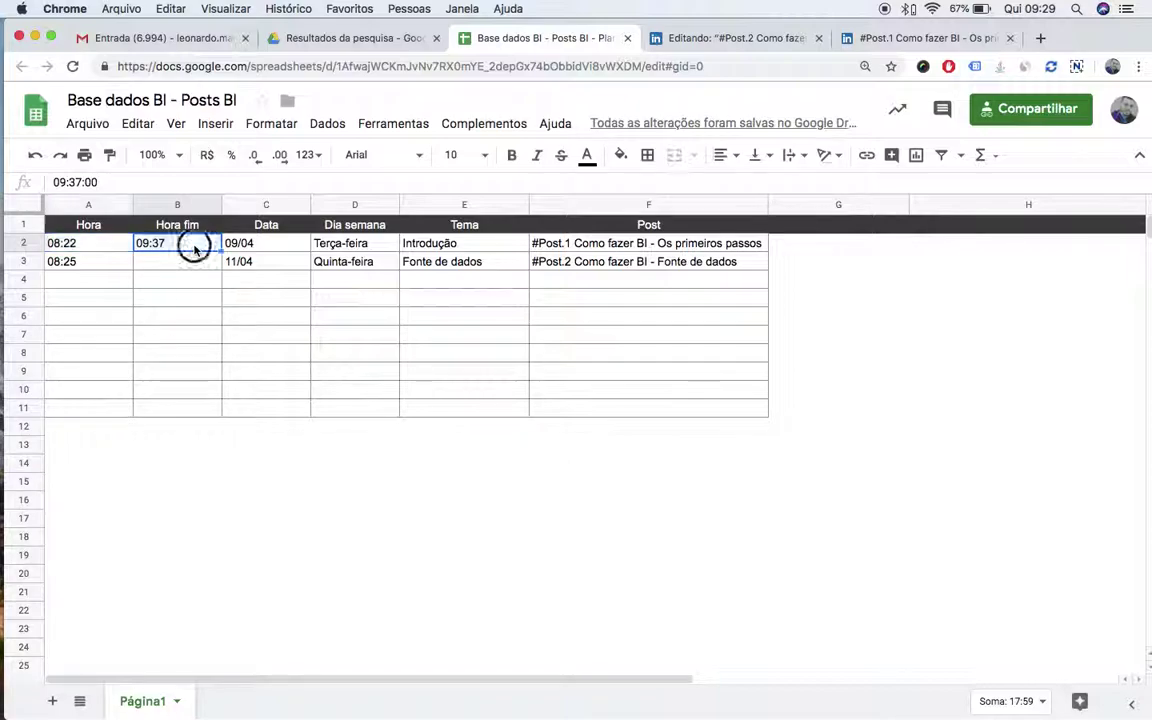
left_click(440, 244)
left_click(432, 263)
left_click(432, 244)
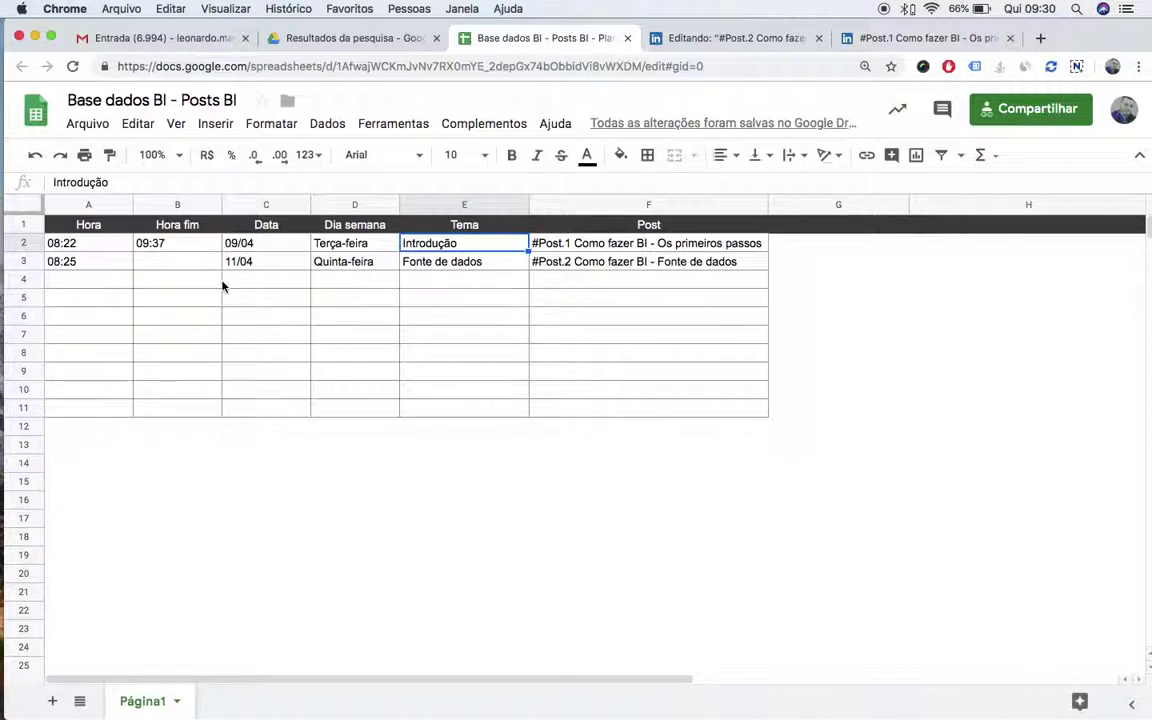
- Centre the contents of both post records in cells A2:F3 horizontally
key("Down")
key("Right")
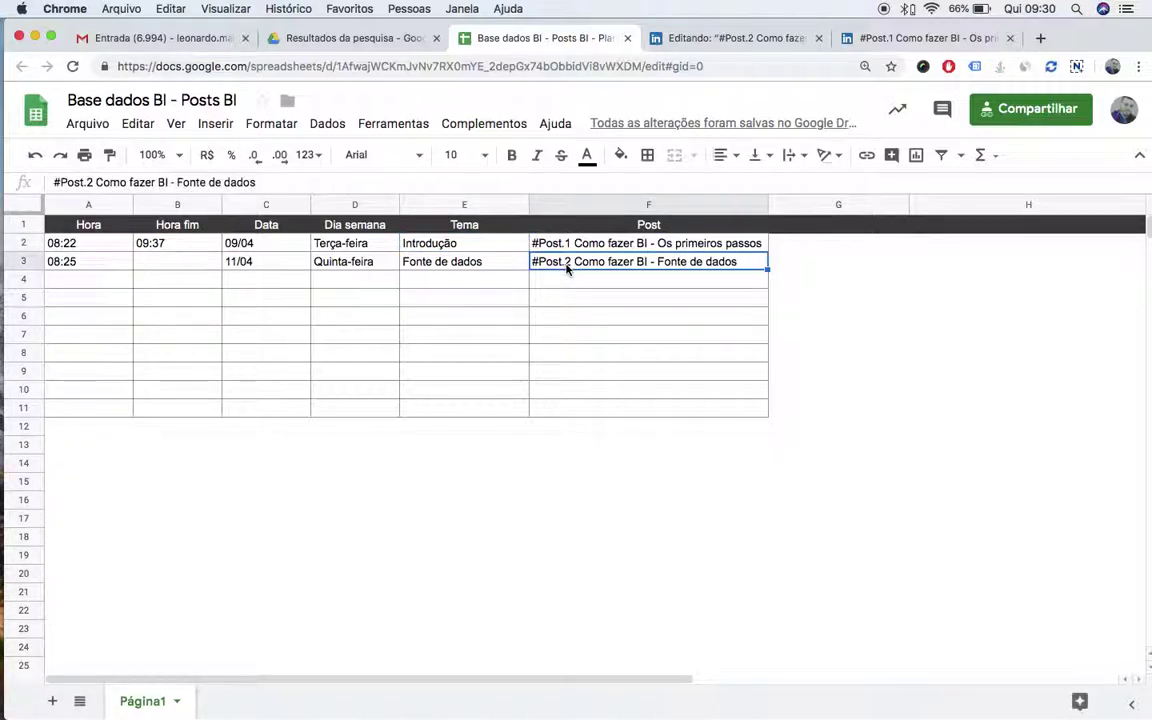
left_click(113, 230, "shift")
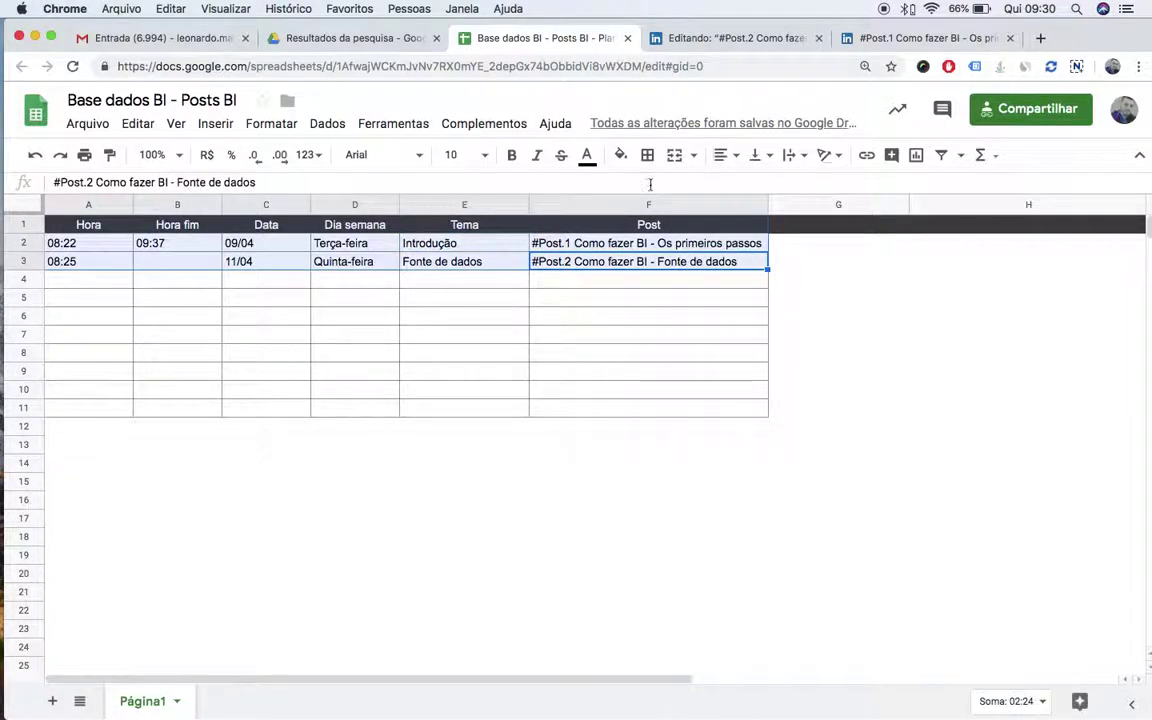
left_click(722, 155)
left_click(746, 190)
left_click(702, 299)
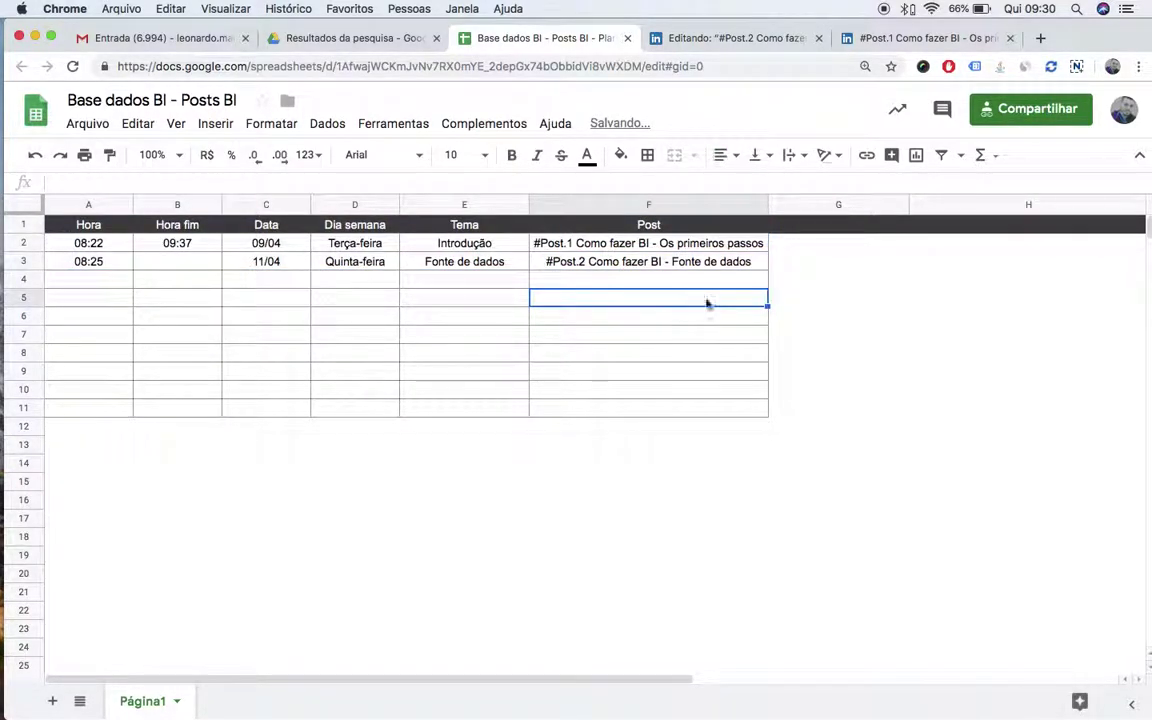
scroll(800, 241, "right", 1)
scroll(801, 241, "left", 1)
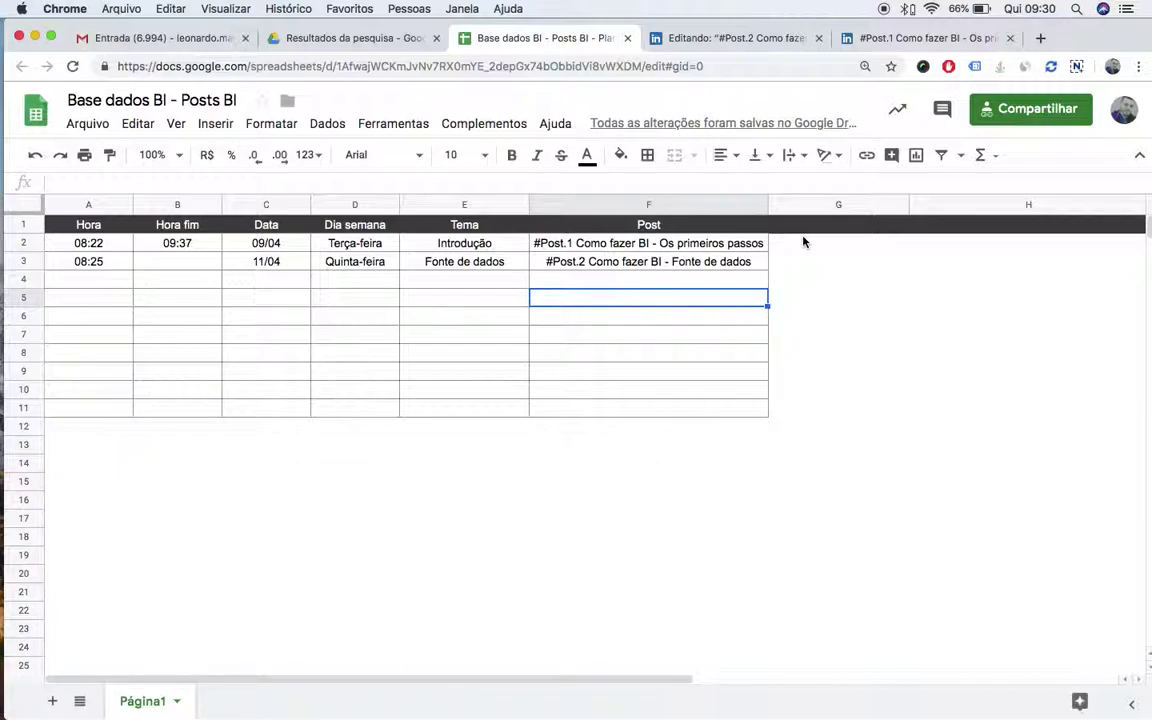
left_click(805, 242)
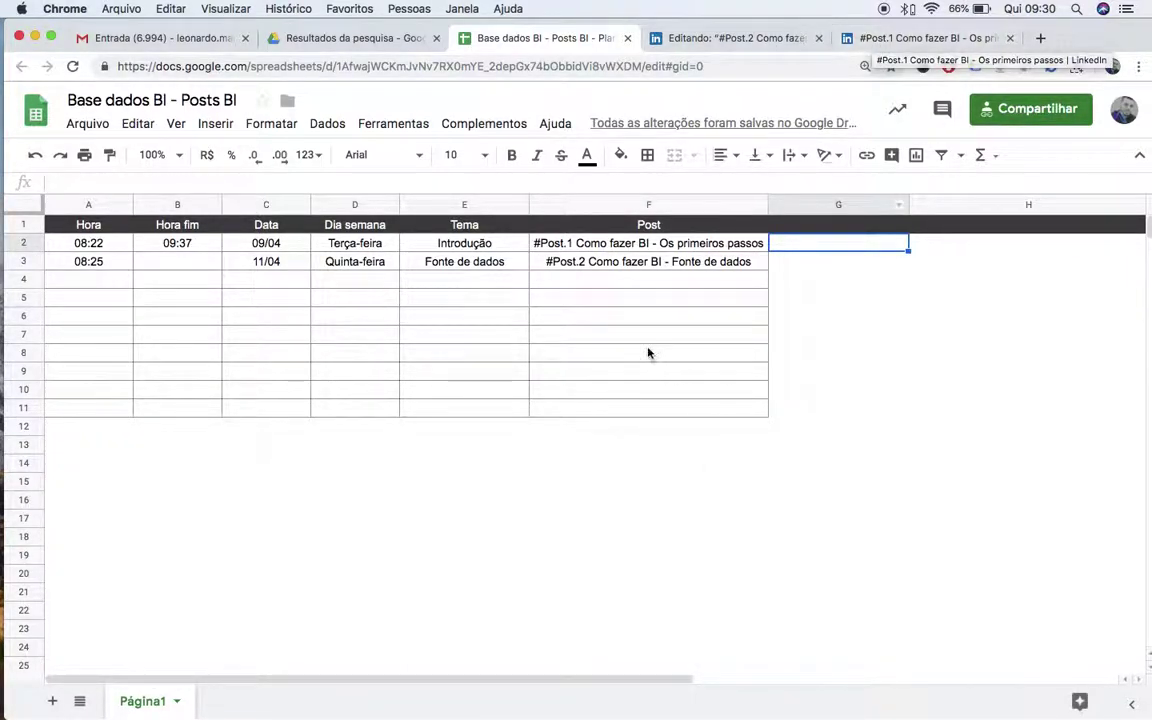
left_click(645, 388)
left_click(170, 247, "shift")
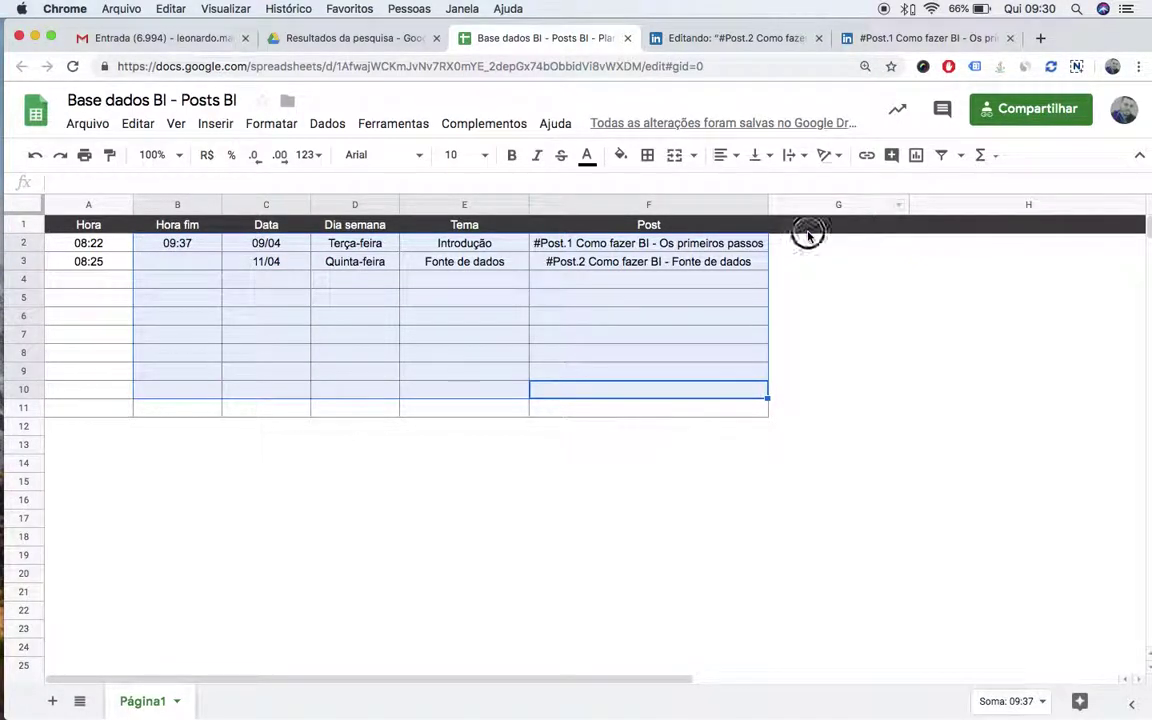
left_click(900, 229)
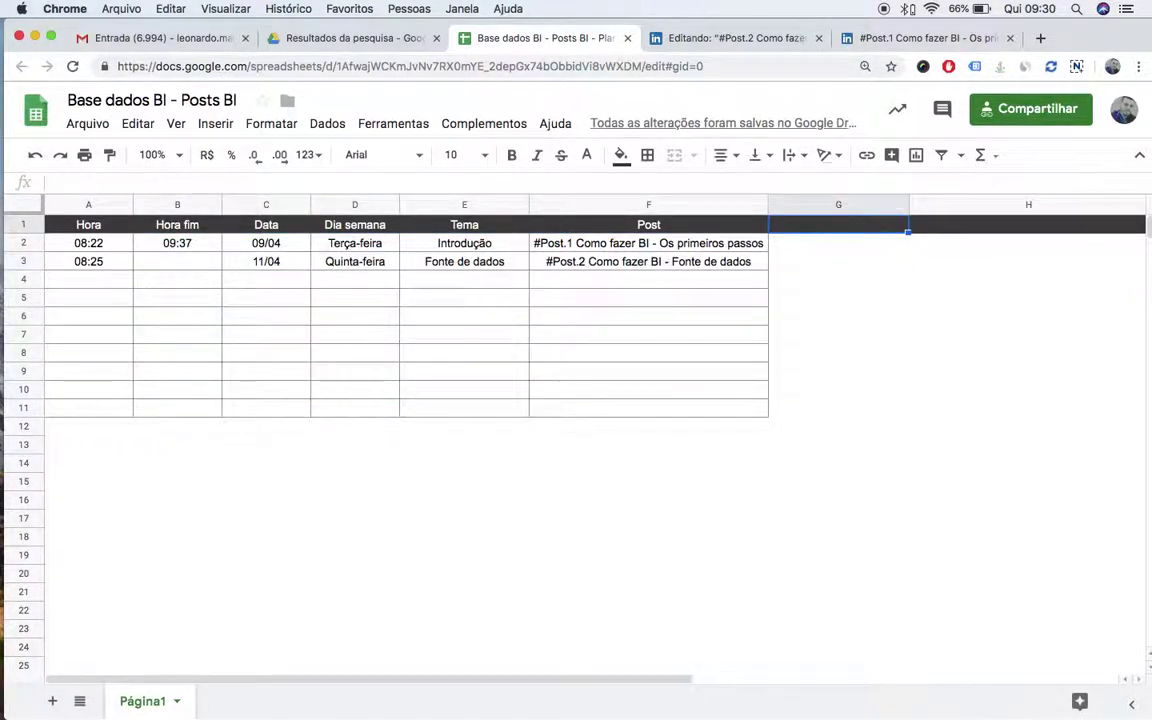
- Switch to the published #Post.1 article on LinkedIn and highlight "#Post.1" in its title
left_click(935, 43)
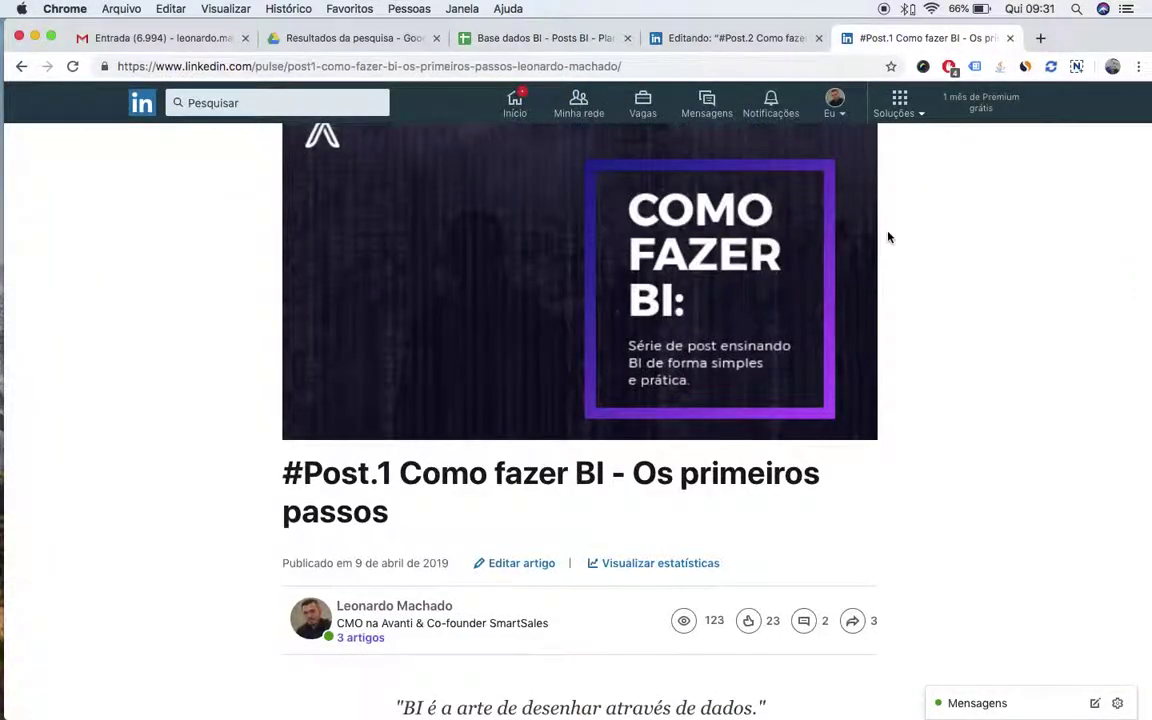
scroll(966, 266, "down", 5)
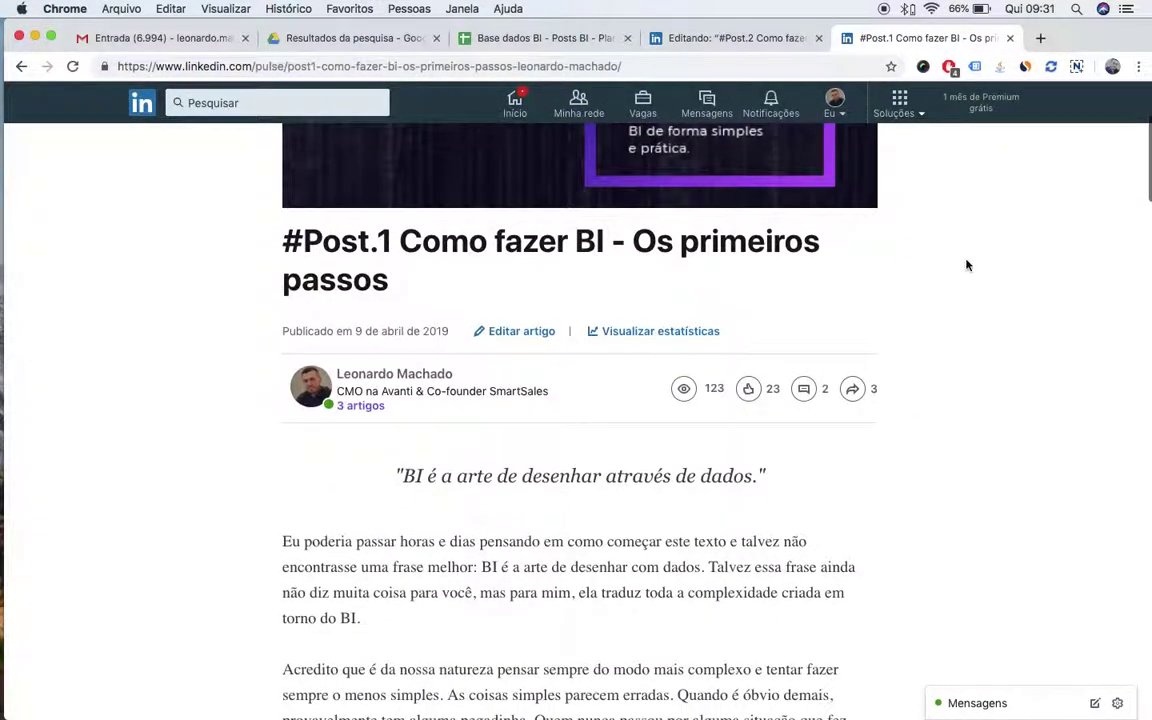
left_click_drag(390, 241, 285, 241)
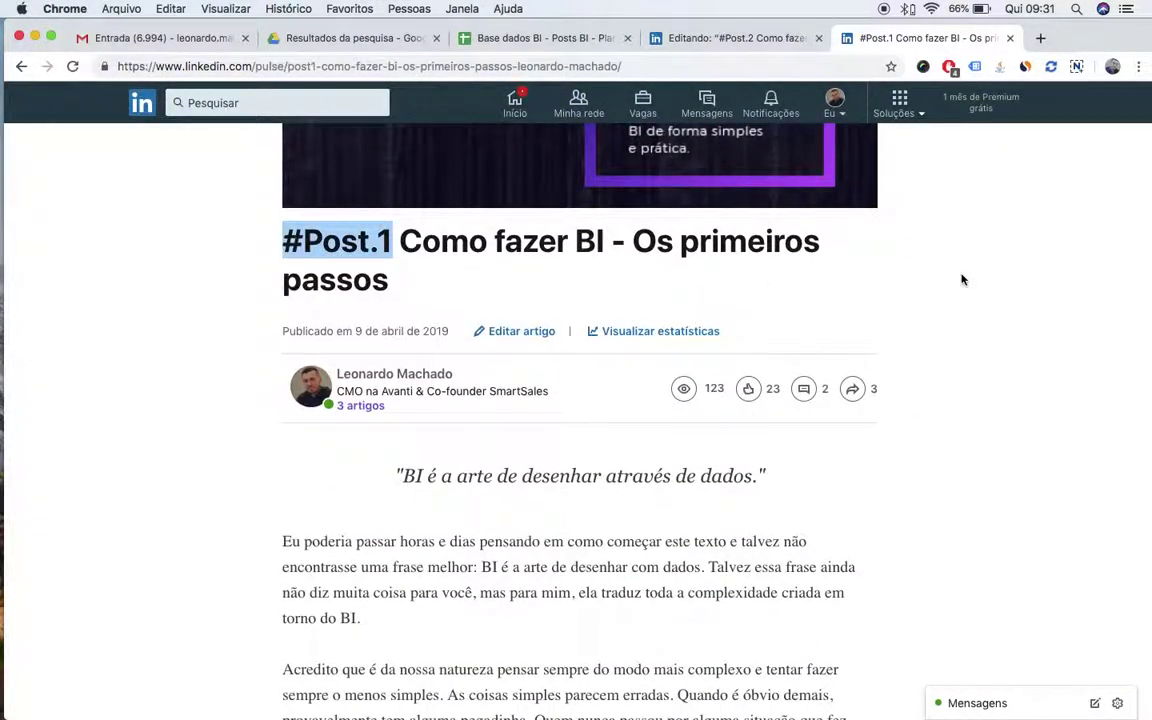
- Check the engagement figures on the published #Post.1 article, return to the spreadsheet and add the header "Visualizações" in G1
scroll(964, 278, "up", 1)
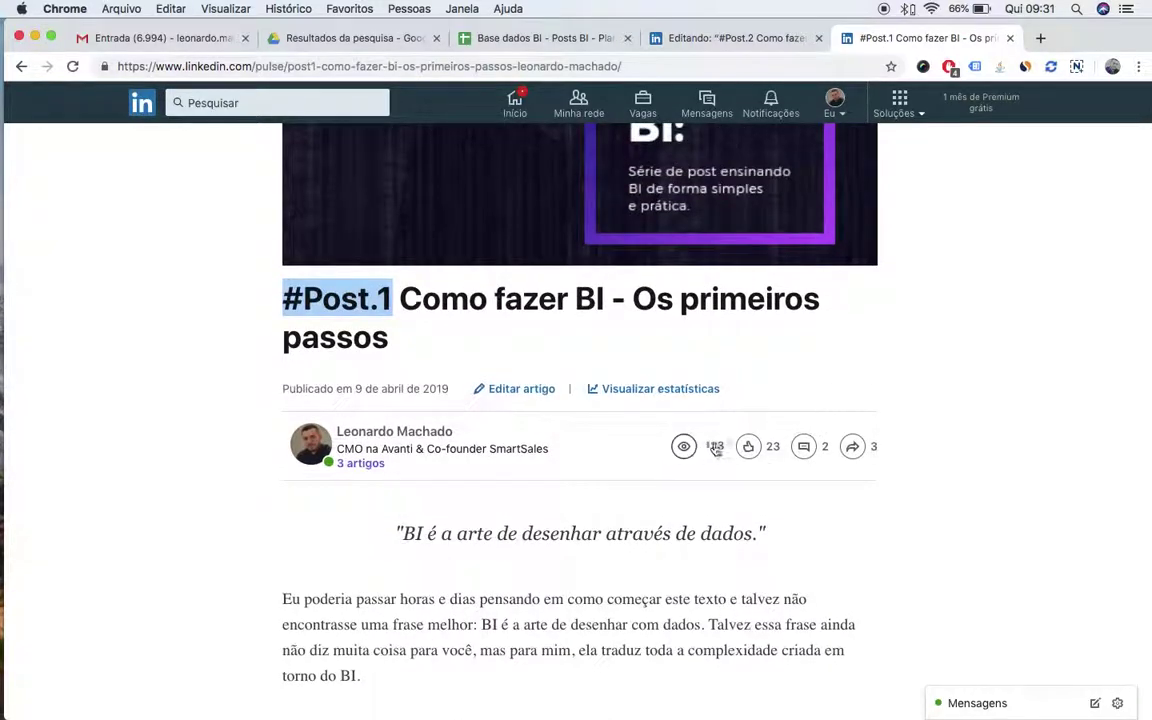
scroll(1124, 358, "down", 1)
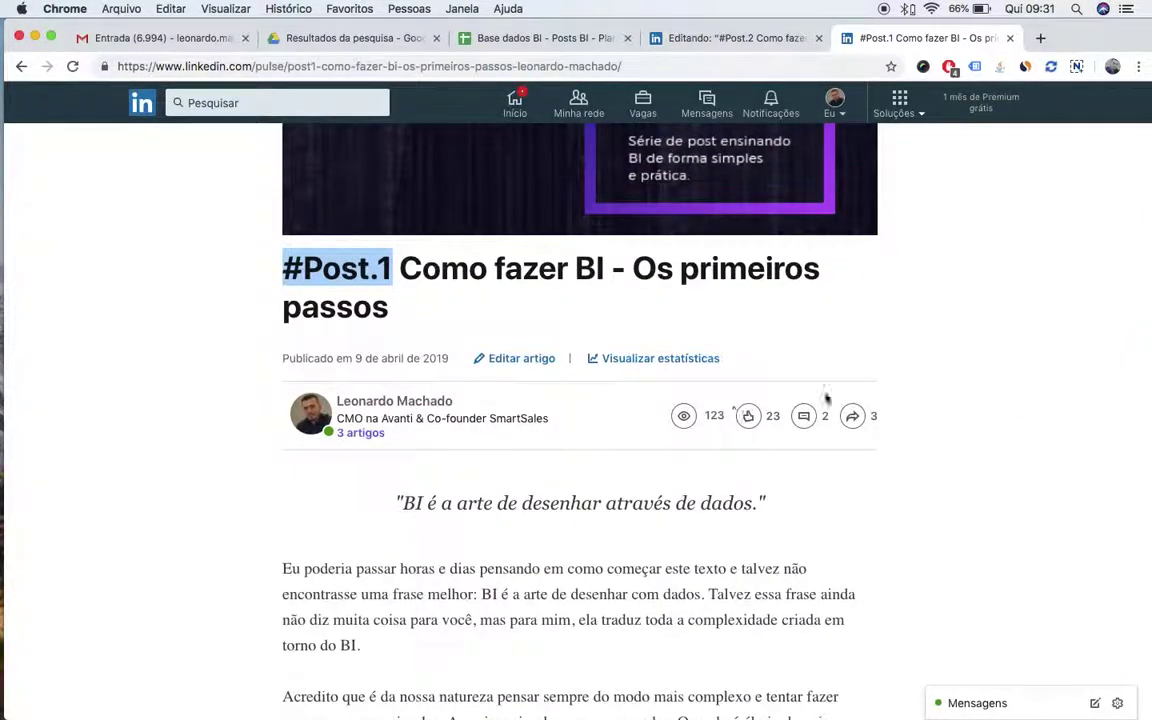
scroll(860, 400, "down", 1)
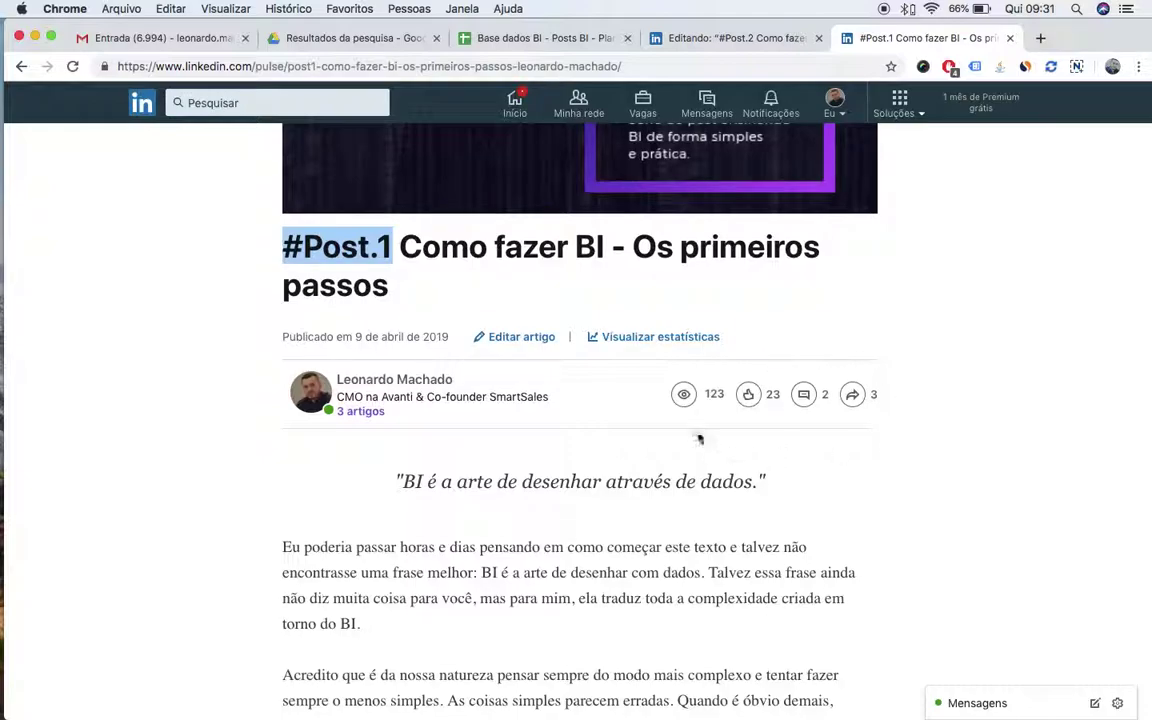
left_click(916, 414)
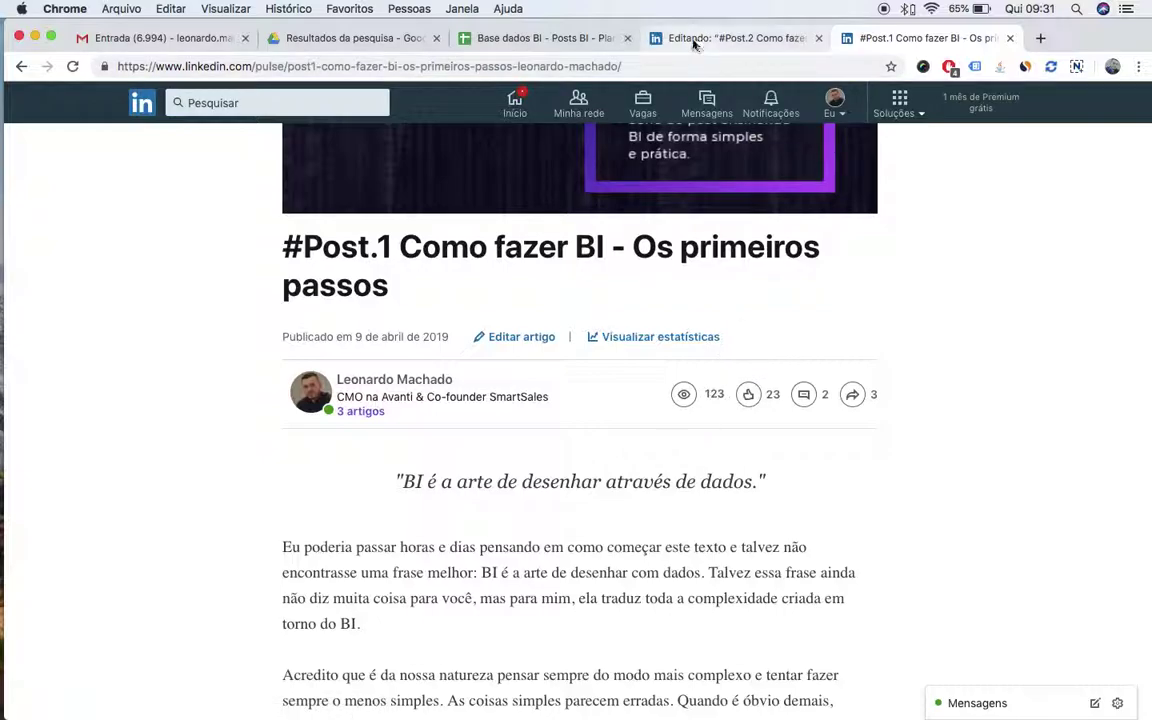
left_click(543, 38)
type("Visualizaç")
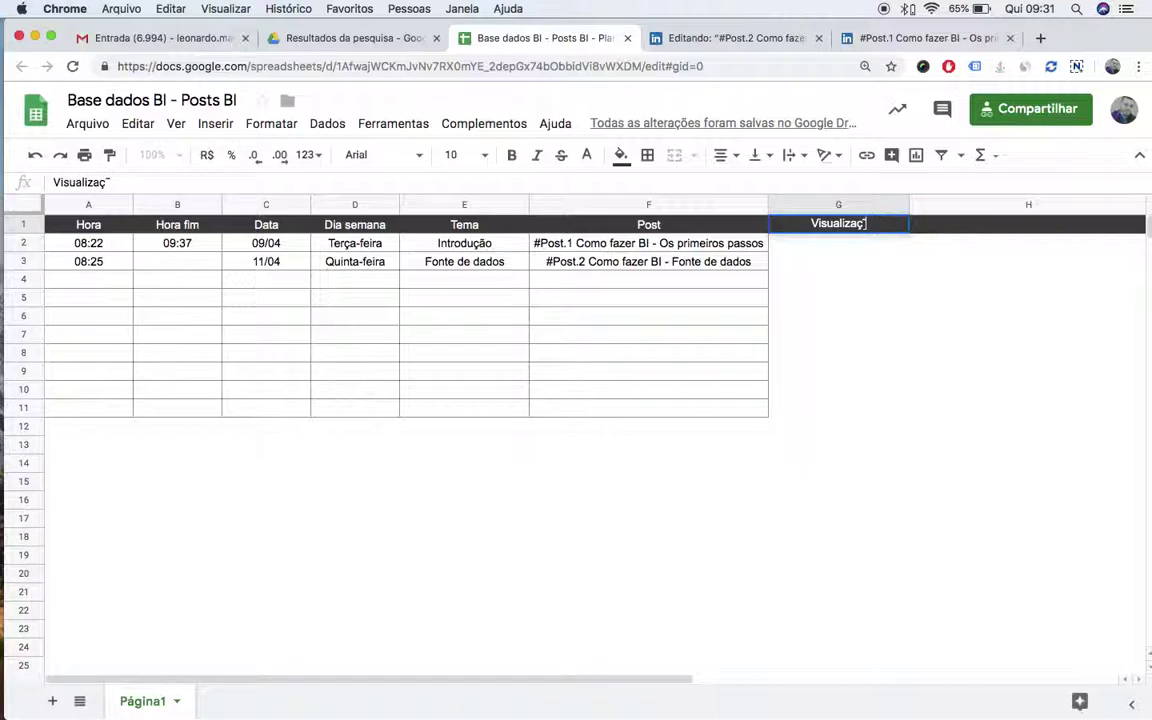
type("ões")
key("Tab")
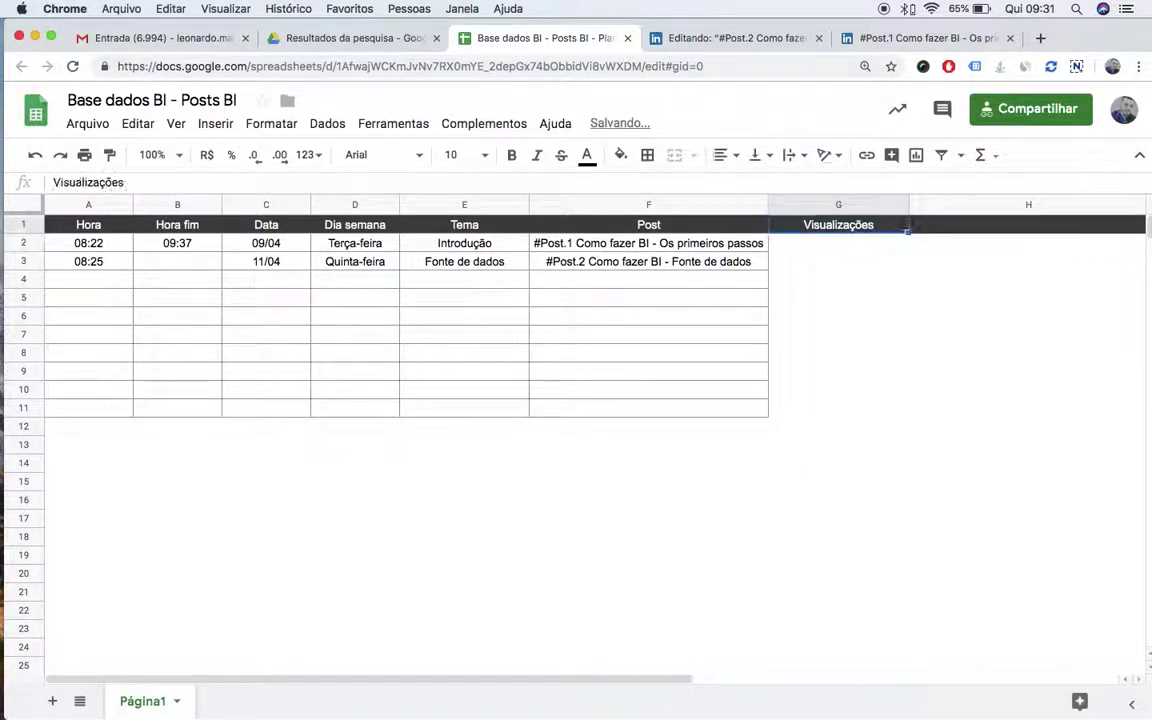
- Recheck the article's engagement figures, and add the headers "Curtidas" in H1 and "Comentários" in I1 of the spreadsheet
left_click(900, 38)
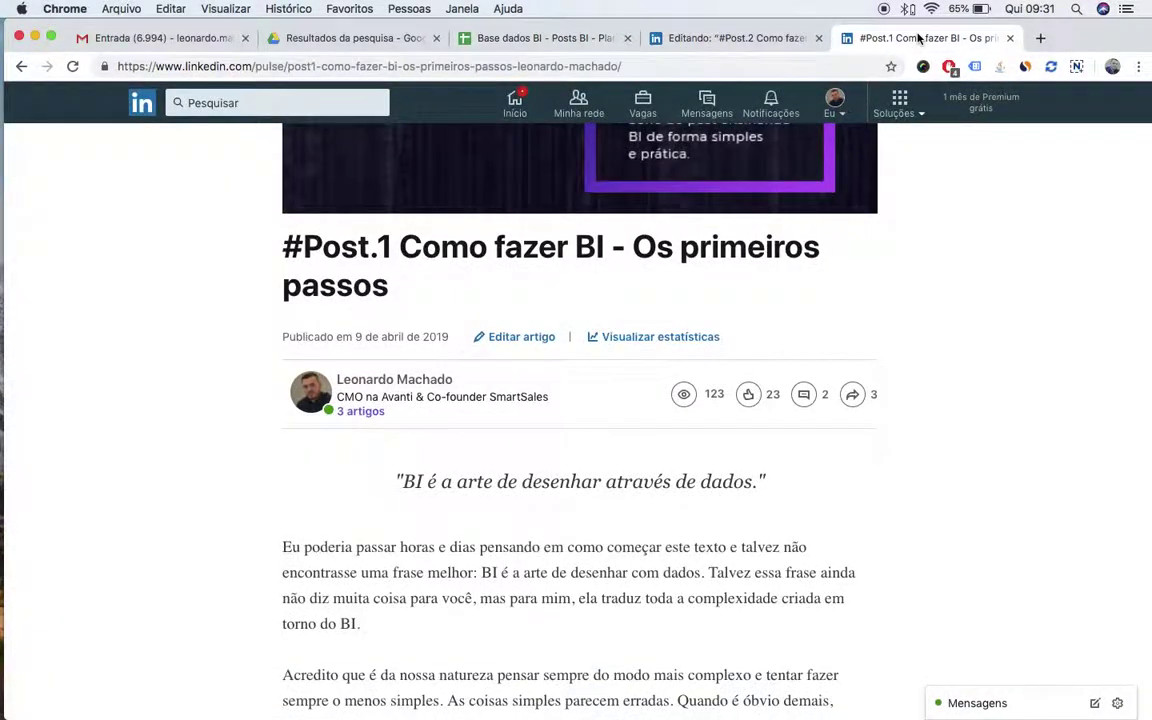
left_click(577, 41)
type("Curtidas")
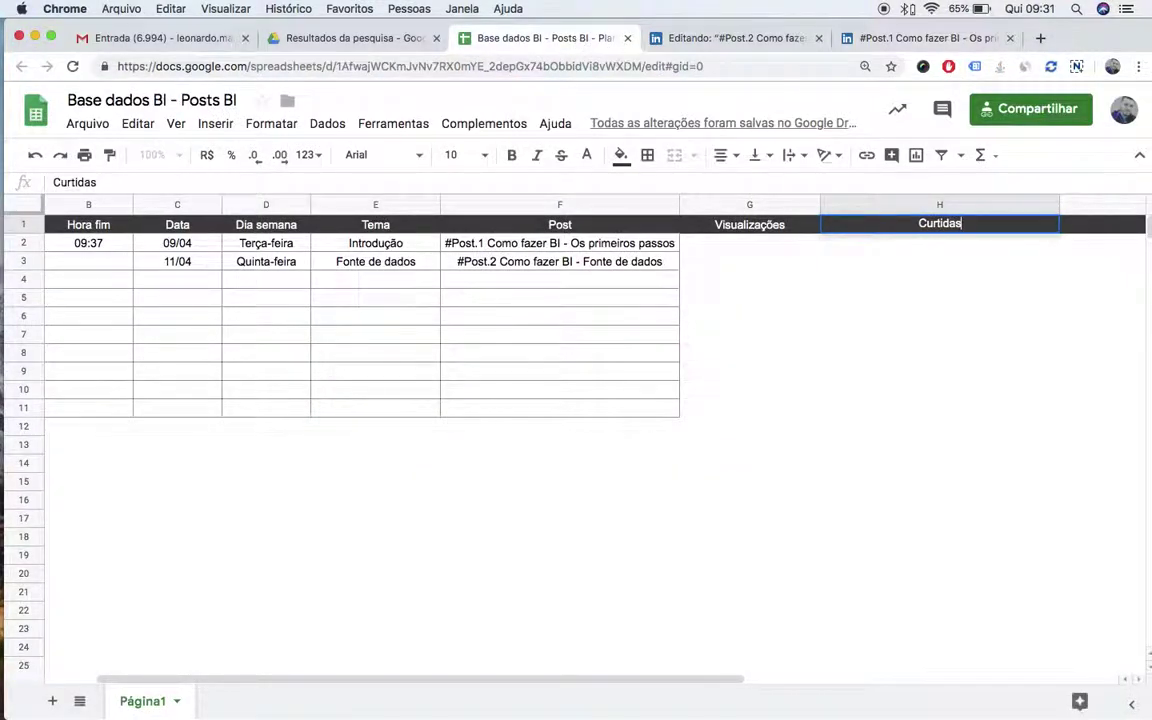
key("Tab")
type("Comentários")
key("Tab")
- Add the header "Compartilhamento" in J1, correcting the misspelling in the word's ending
type("Com")
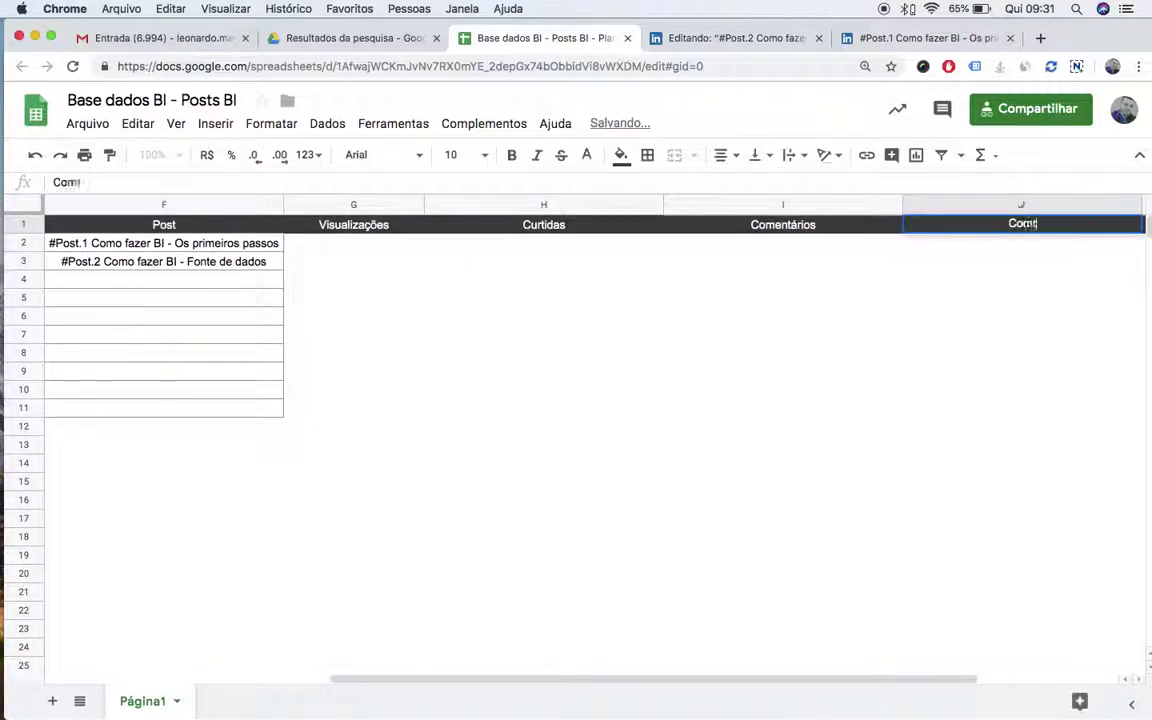
type("partilhamento")
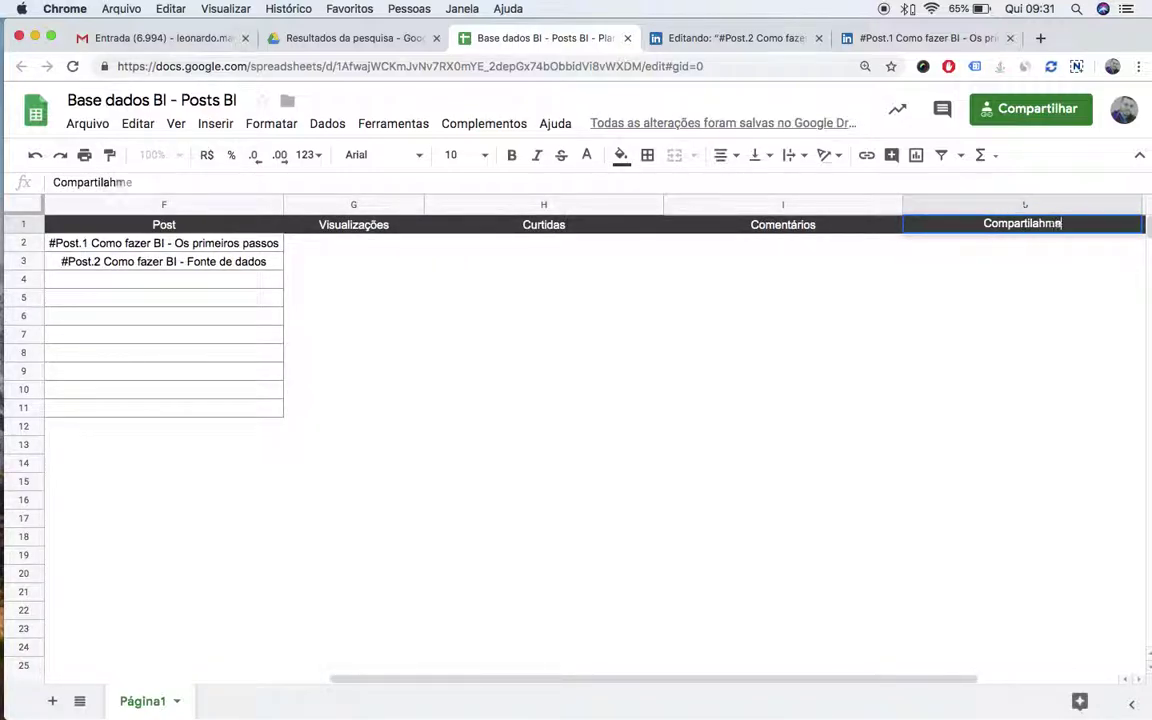
key("BackSpace")
key("BackSpace")
key("BackSpace")
key("BackSpace")
key("BackSpace")
key("BackSpace")
key("BackSpace")
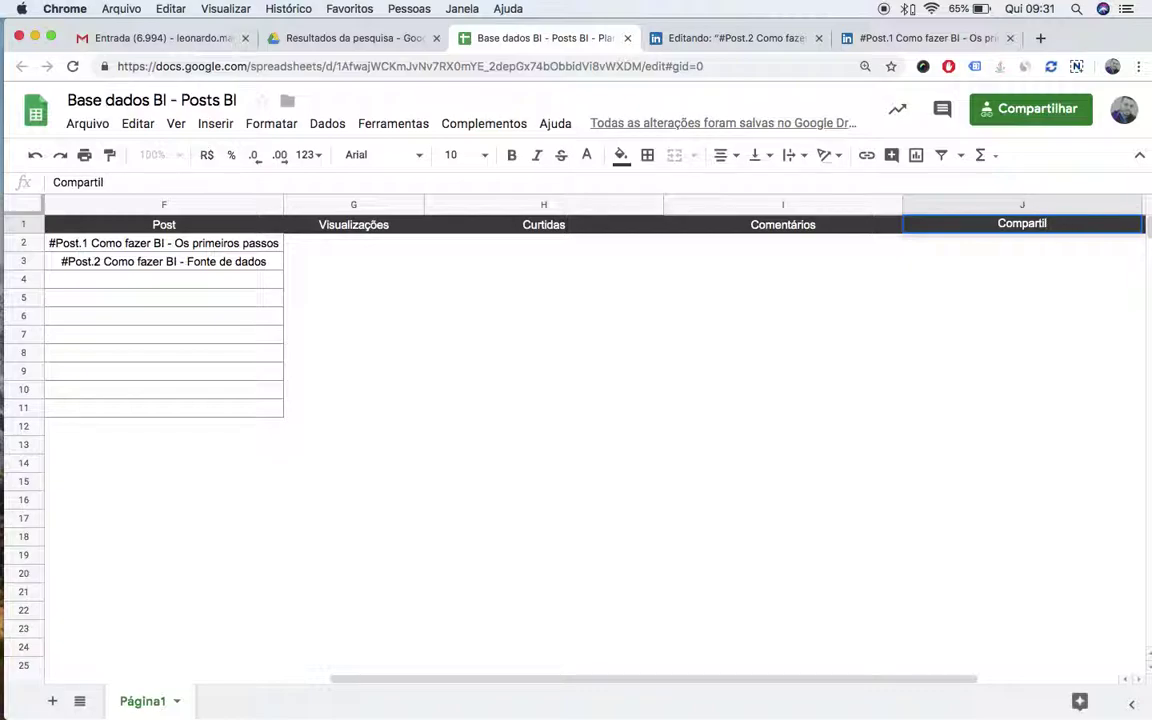
type("hamento")
key("Return")
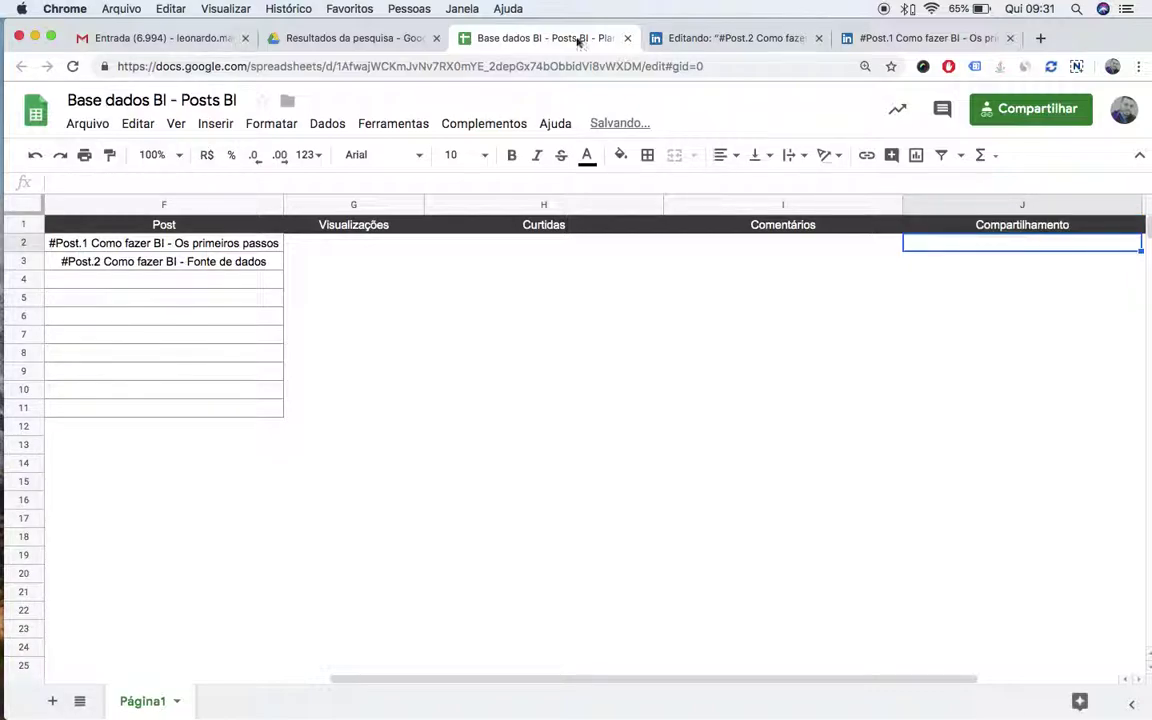
- Narrow the Visualizações, Curtidas, Comentários and Compartilhamento columns to fit closely around their header texts
left_click_drag(423, 205, 387, 200)
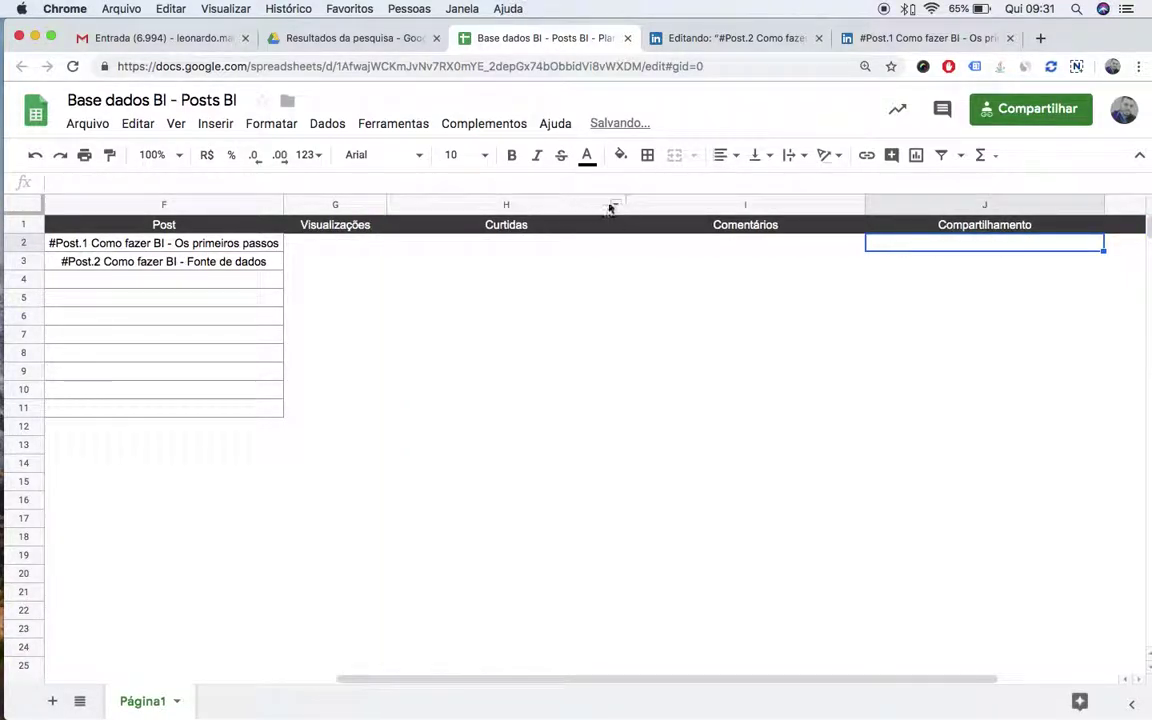
left_click_drag(626, 204, 469, 205)
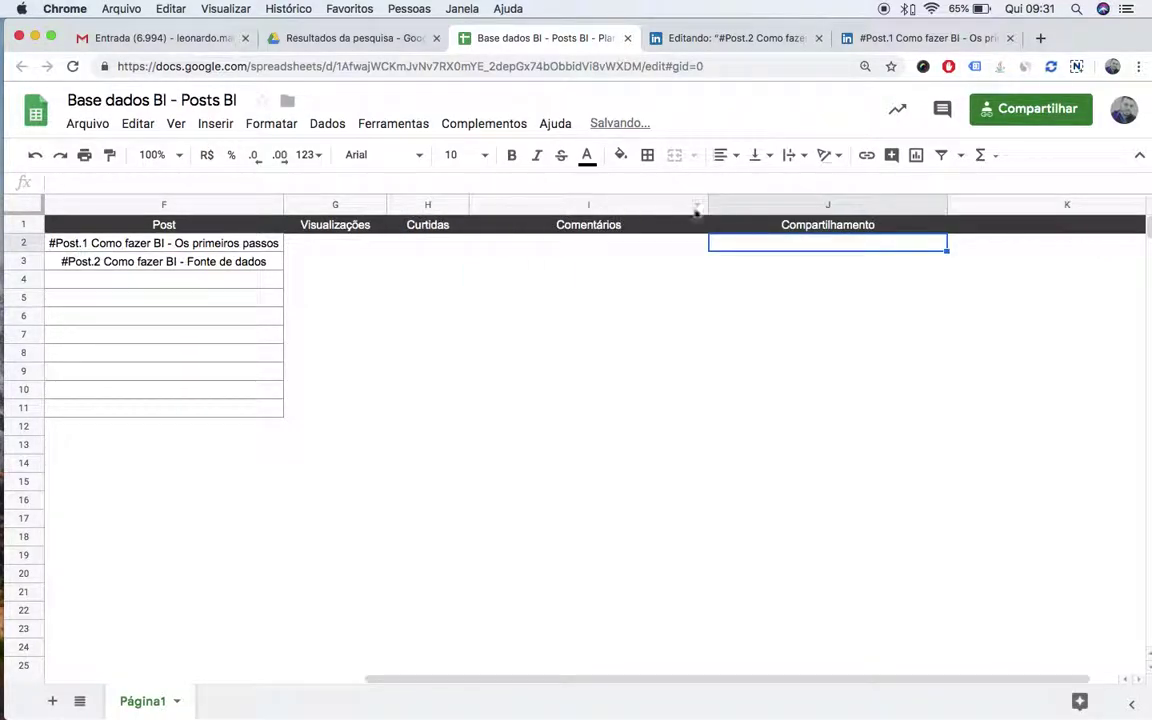
left_click_drag(704, 202, 566, 201)
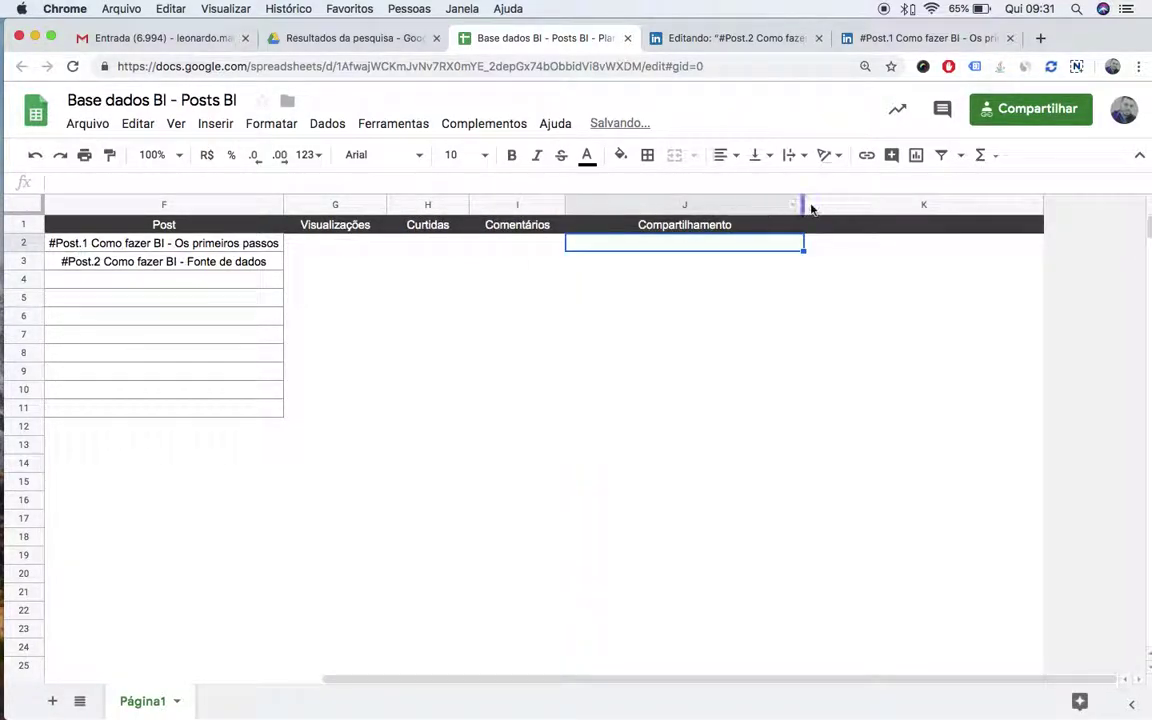
left_click_drag(805, 204, 677, 205)
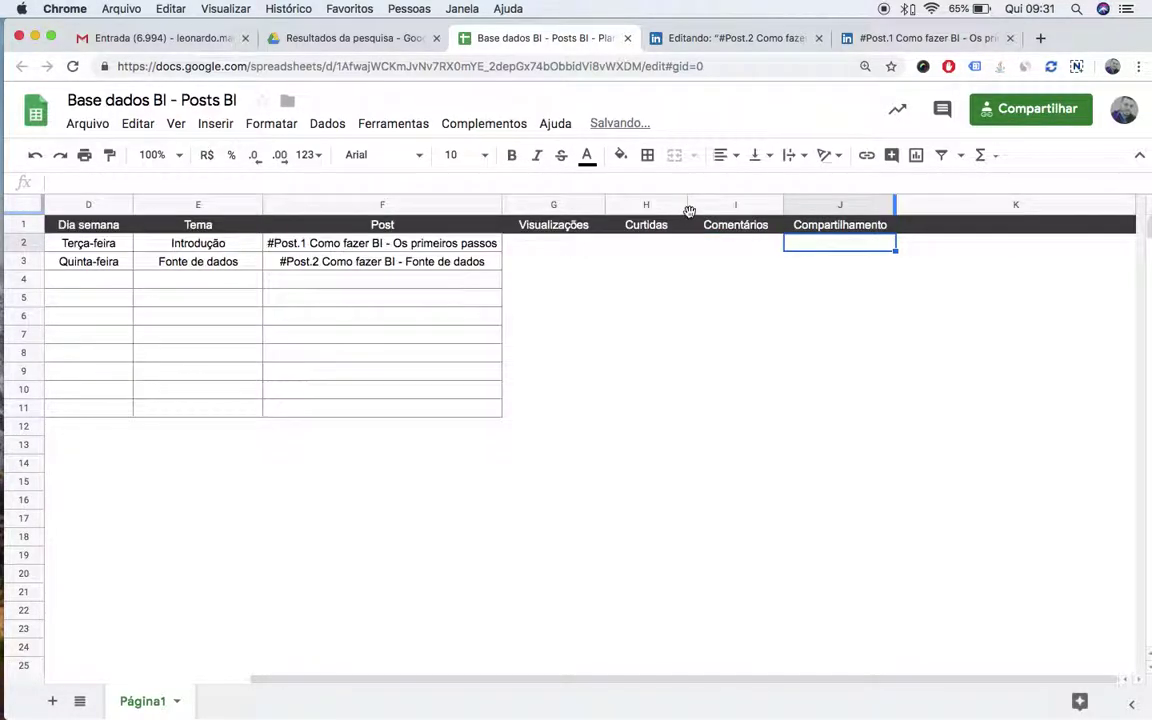
- Apply all borders to the empty cells G2:J11 under the four engagement headers
left_click(563, 248)
scroll(640, 300, "left", 3)
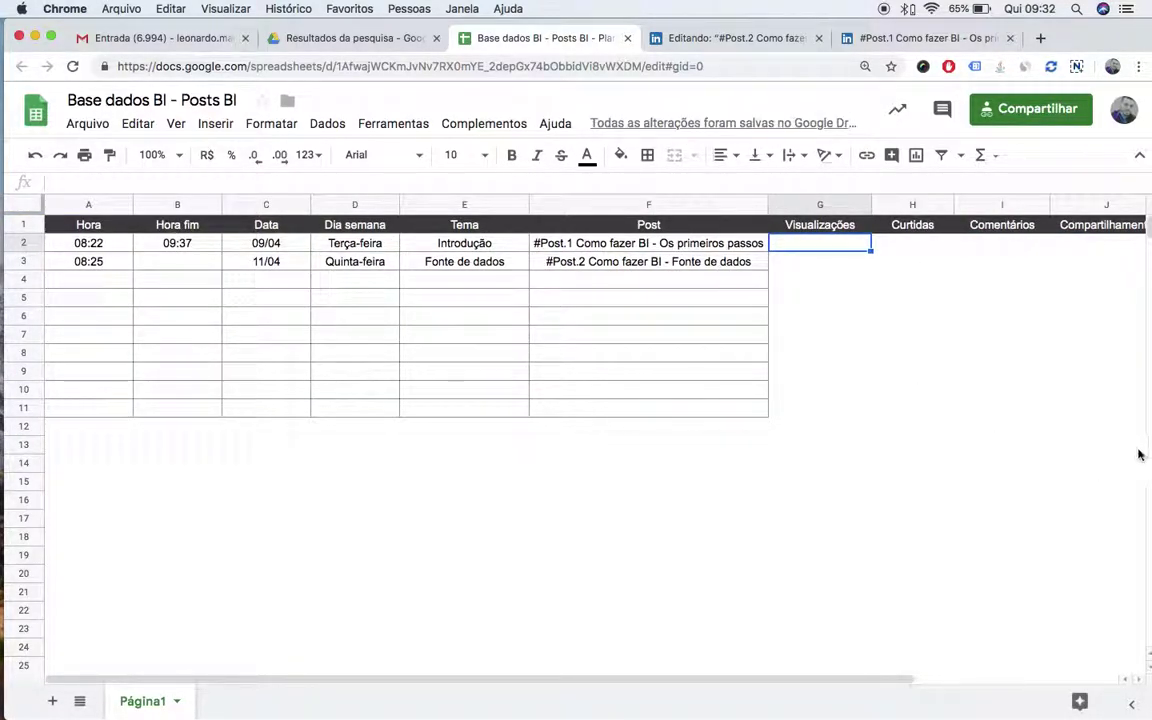
left_click(1137, 411, "shift")
left_click(648, 155)
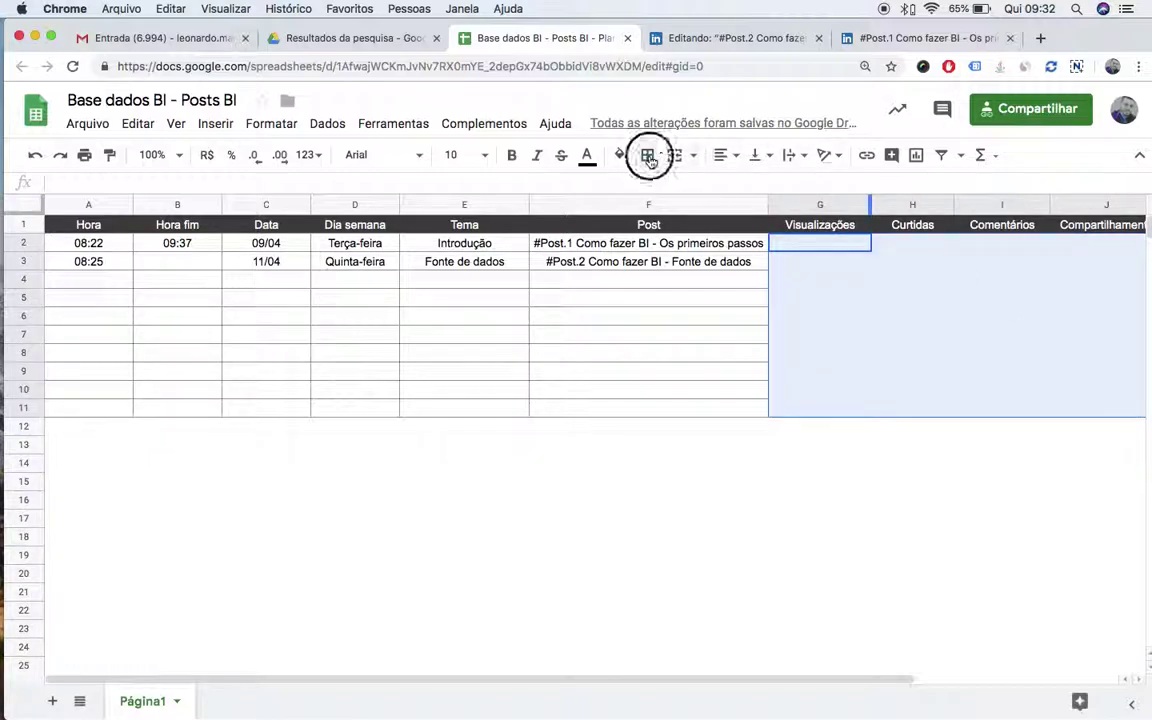
left_click(786, 189)
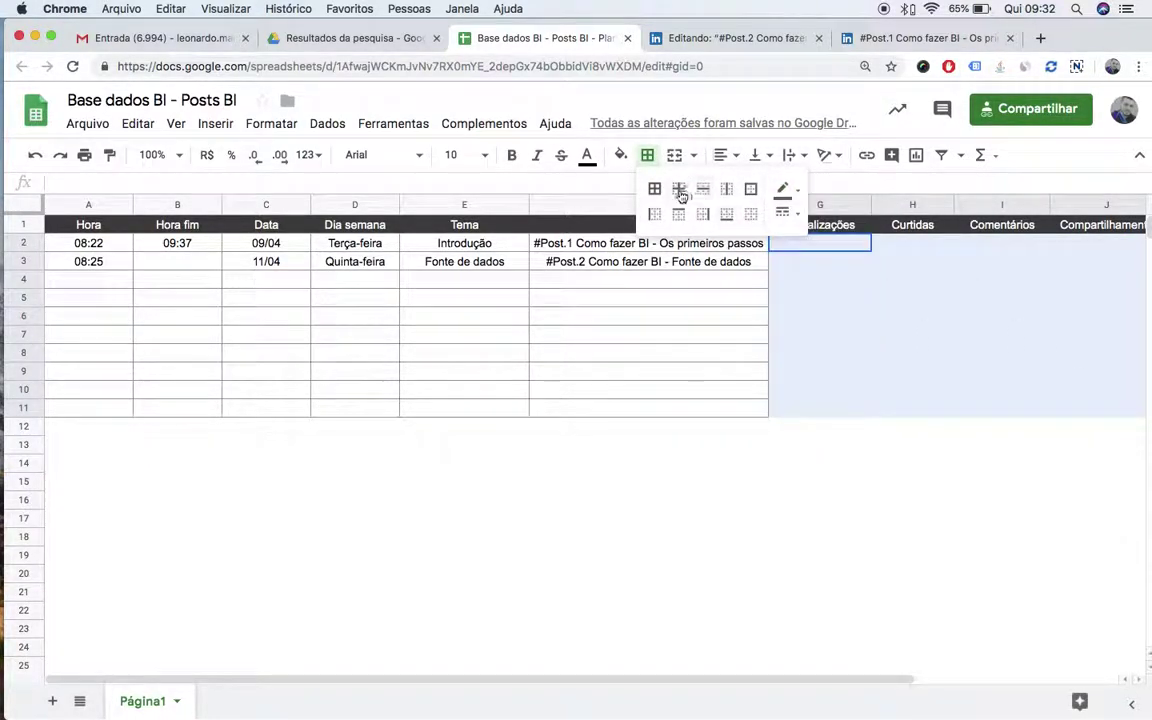
left_click(654, 189)
- Look up the #Post.1 view count on LinkedIn and enter 123 in the Visualizações cell of row 2
left_click(801, 278)
key("Up")
key("Up")
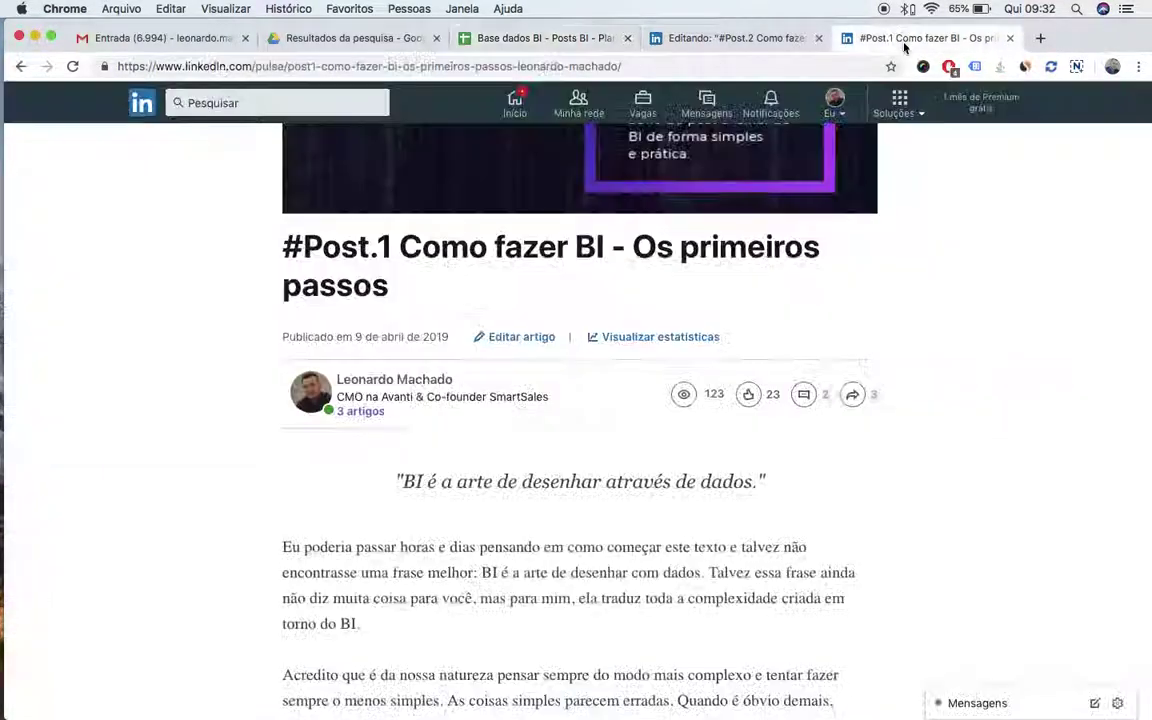
left_click(904, 40)
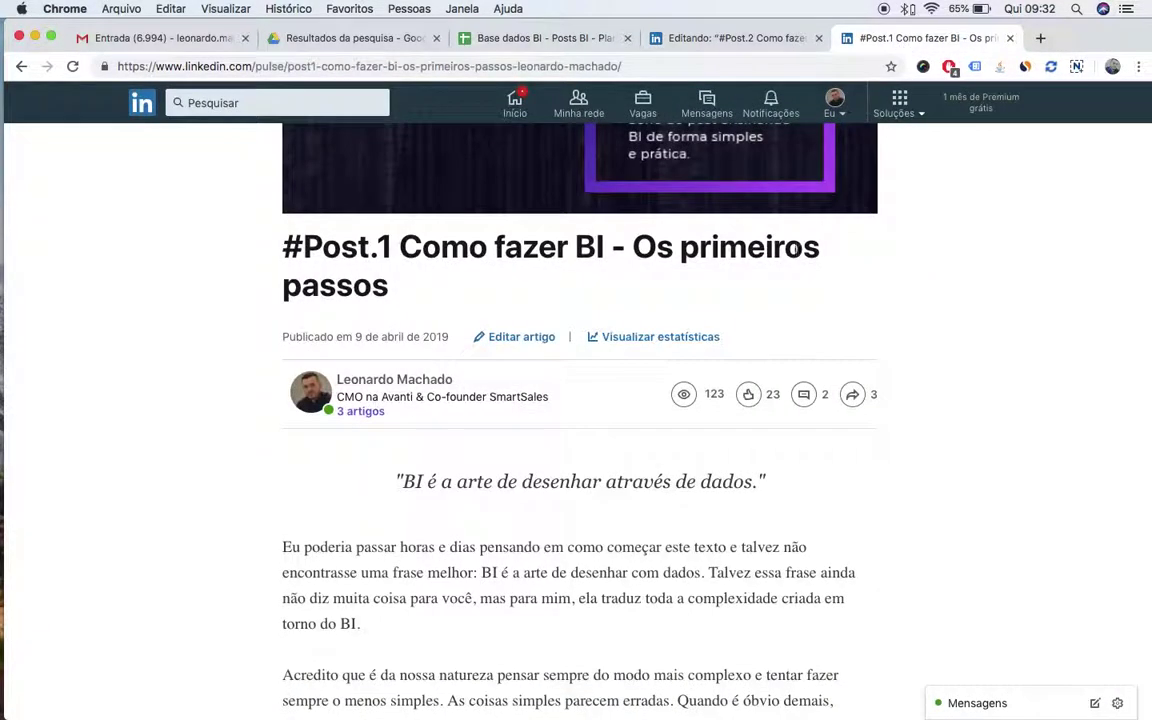
left_click(581, 38)
type("123")
key("Tab")
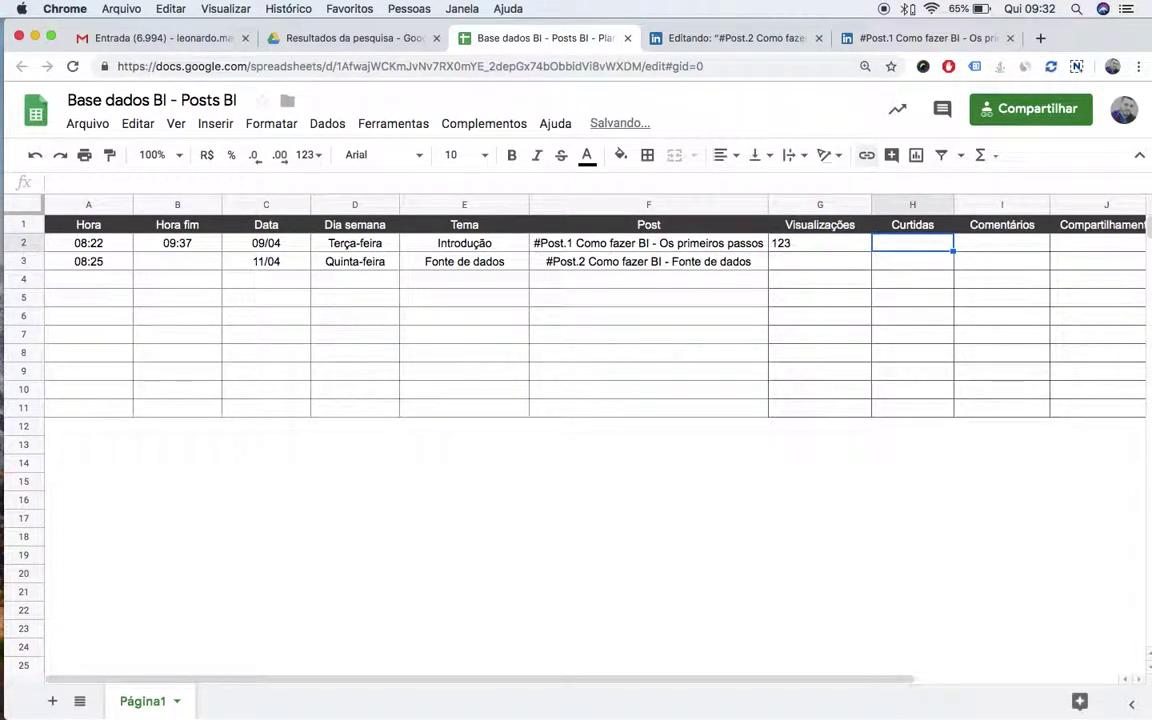
- Look up the #Post.1 like count on LinkedIn and enter 23 in the Curtidas cell of row 2
left_click(908, 40)
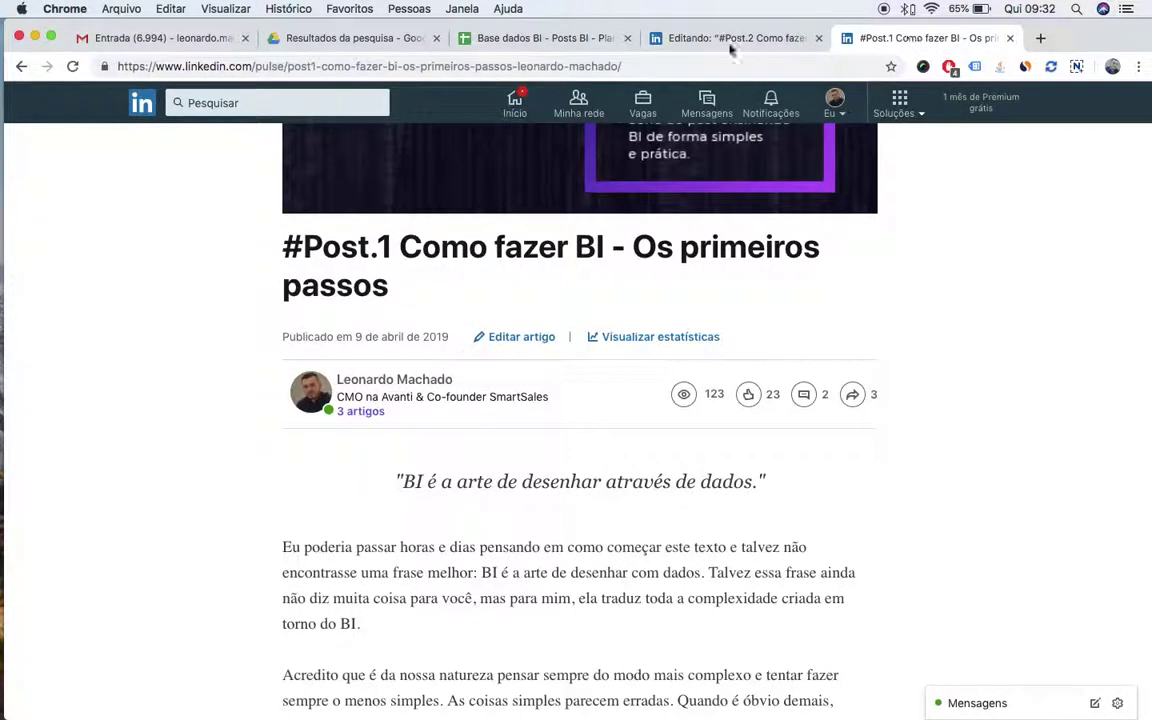
left_click(690, 38)
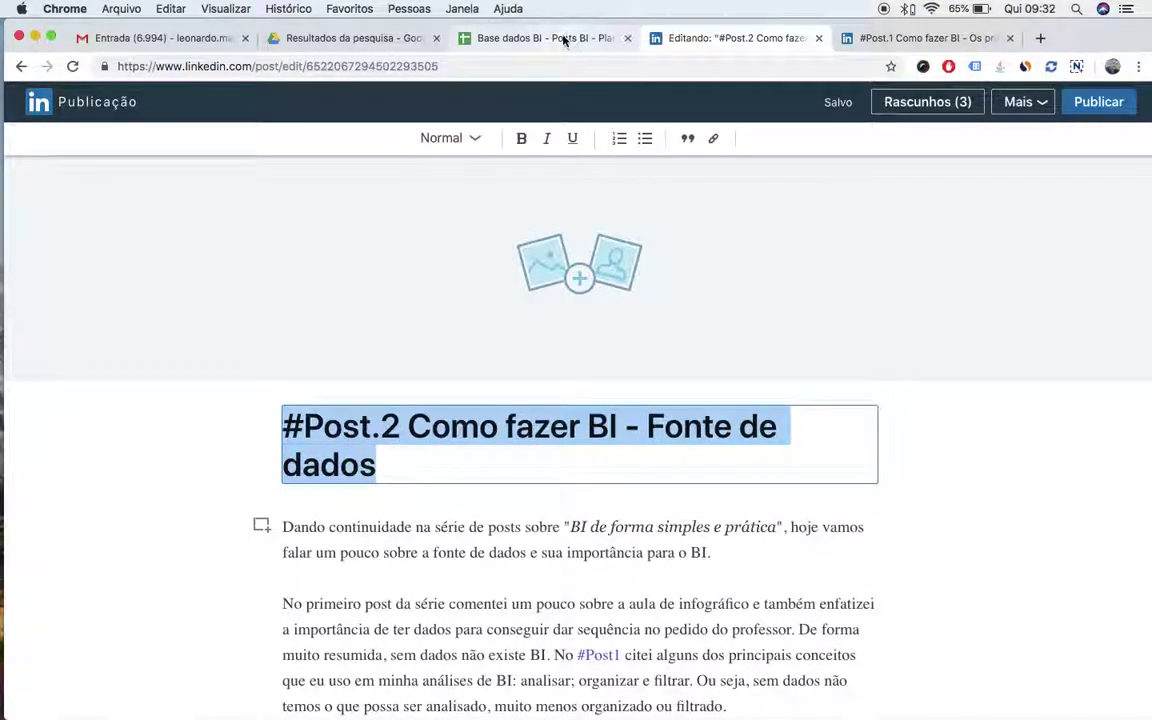
left_click(566, 40)
type("23")
key("Tab")
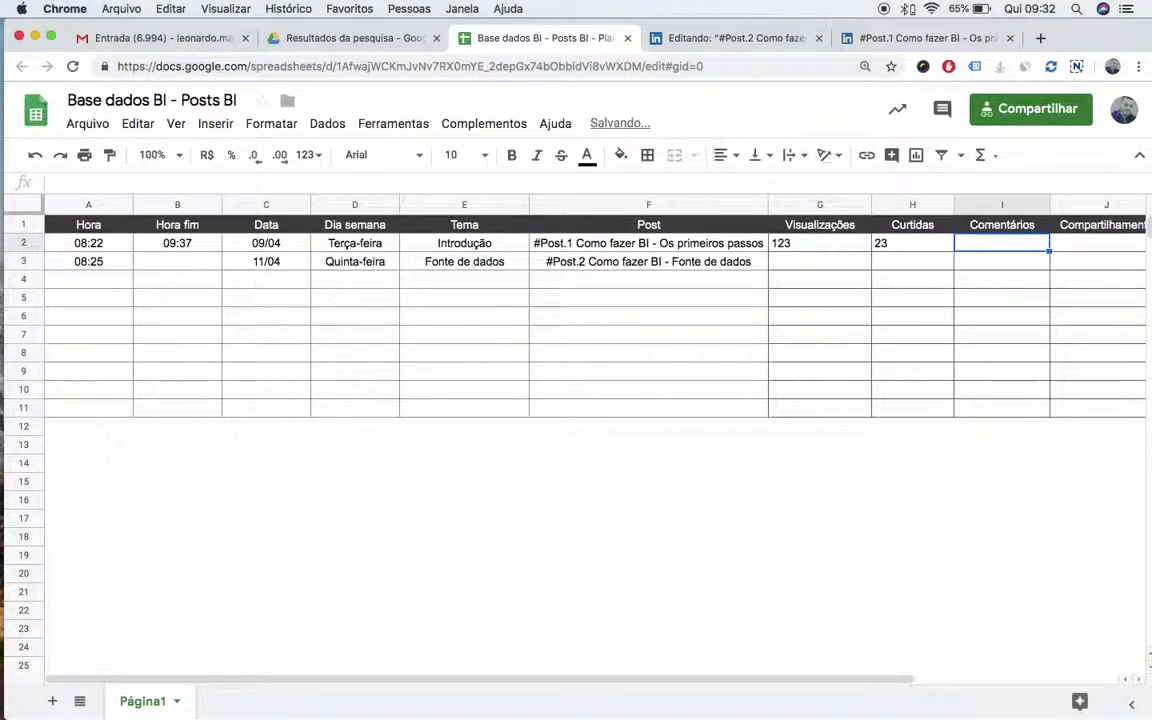
- Look through the #Post.1 article down to its comments section, and enter 1 in the Comentários cell of row 2
left_click(936, 40)
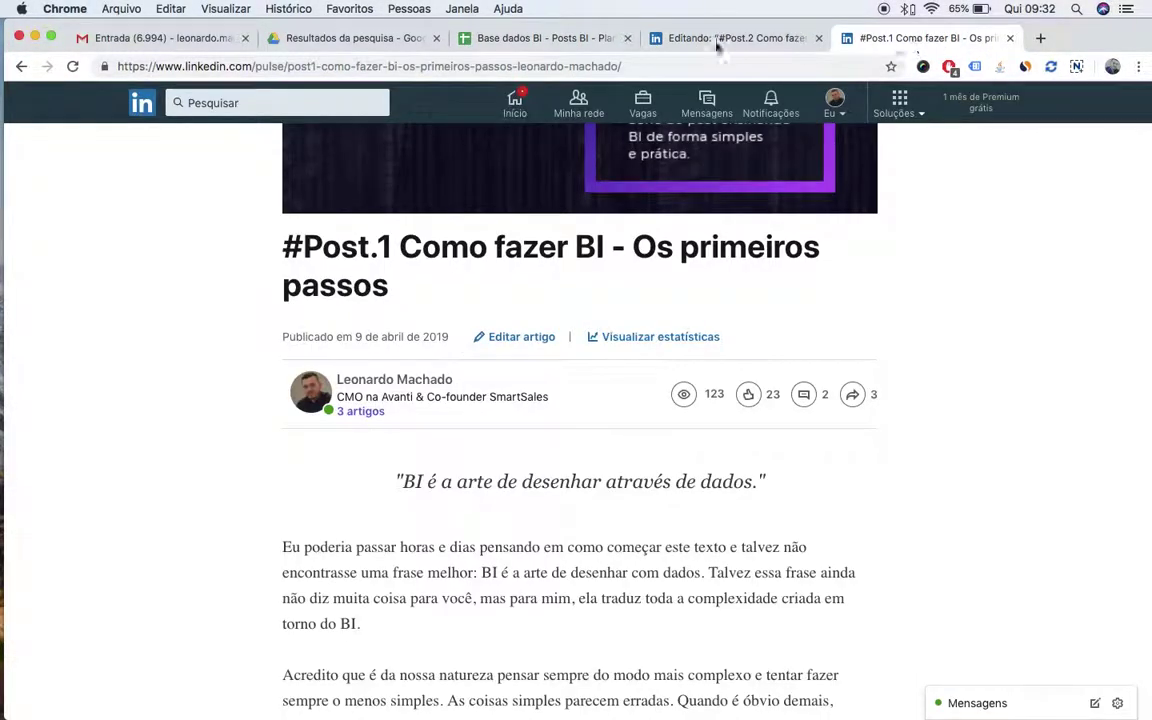
scroll(1005, 473, "down", 20)
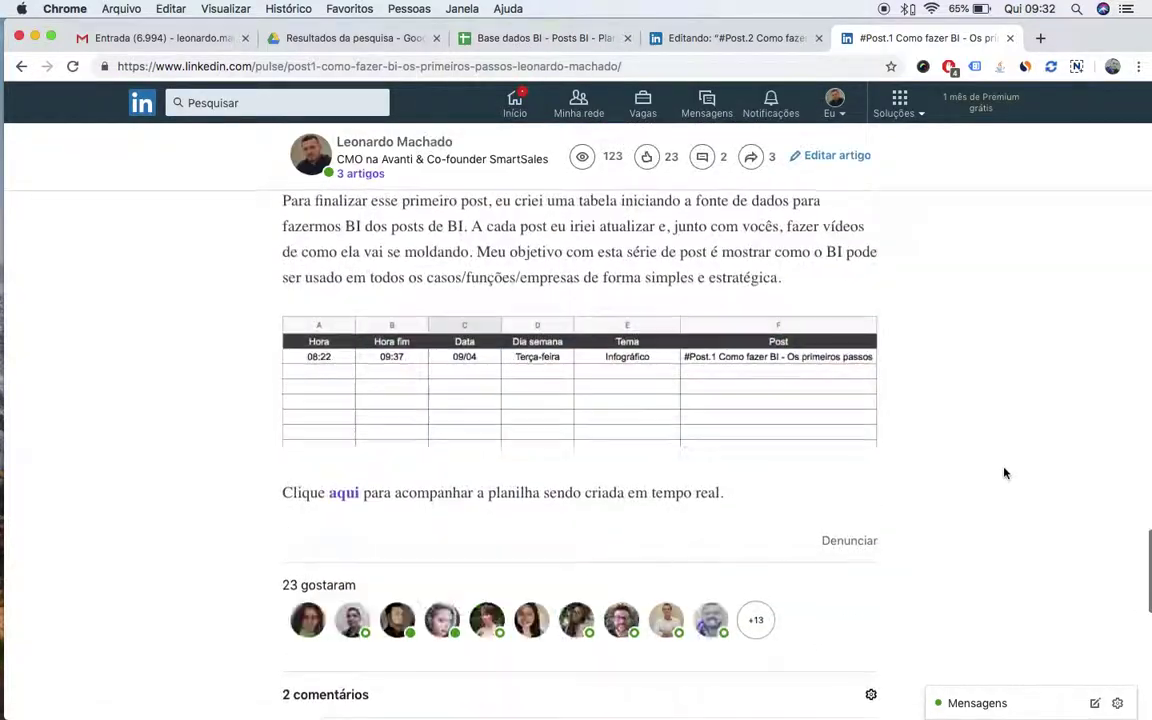
scroll(1005, 473, "up", 20)
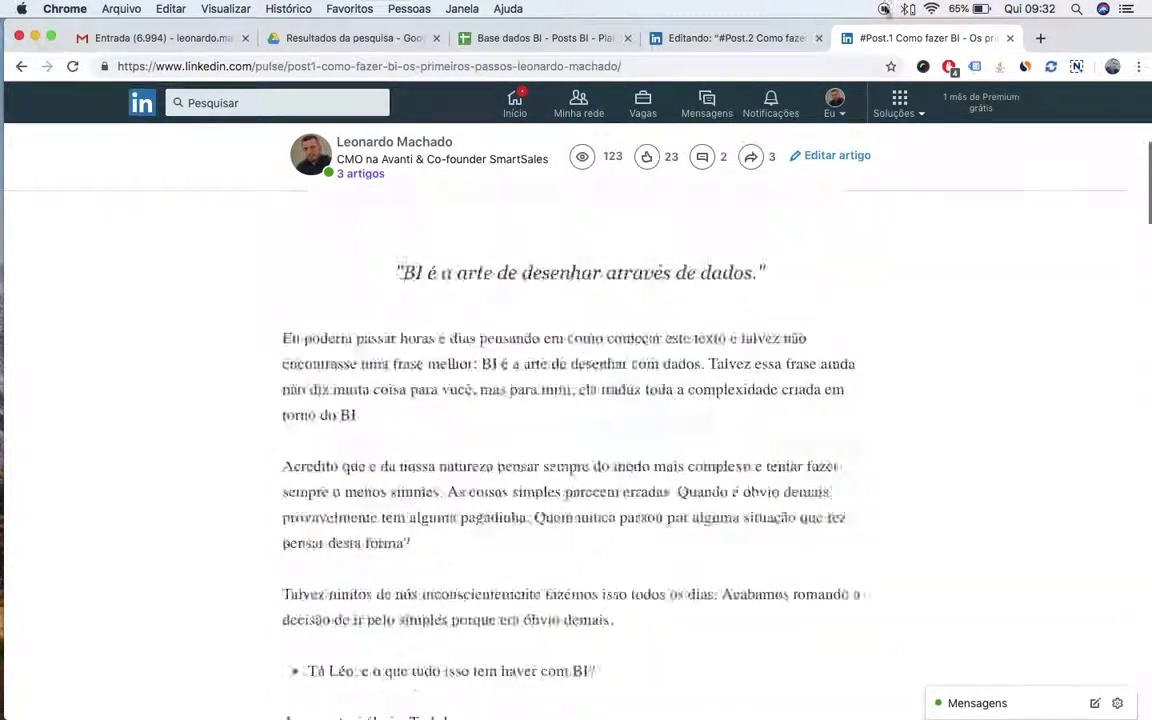
left_click(740, 40)
left_click(568, 38)
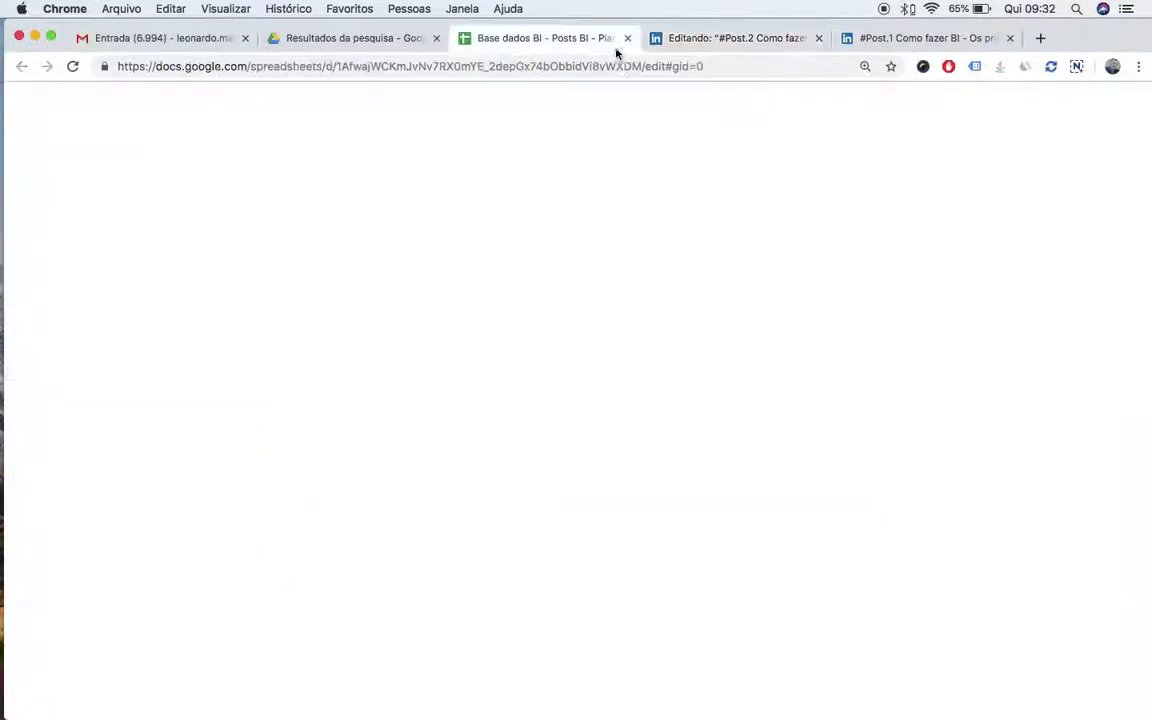
left_click(985, 248)
type("1")
key("Return")
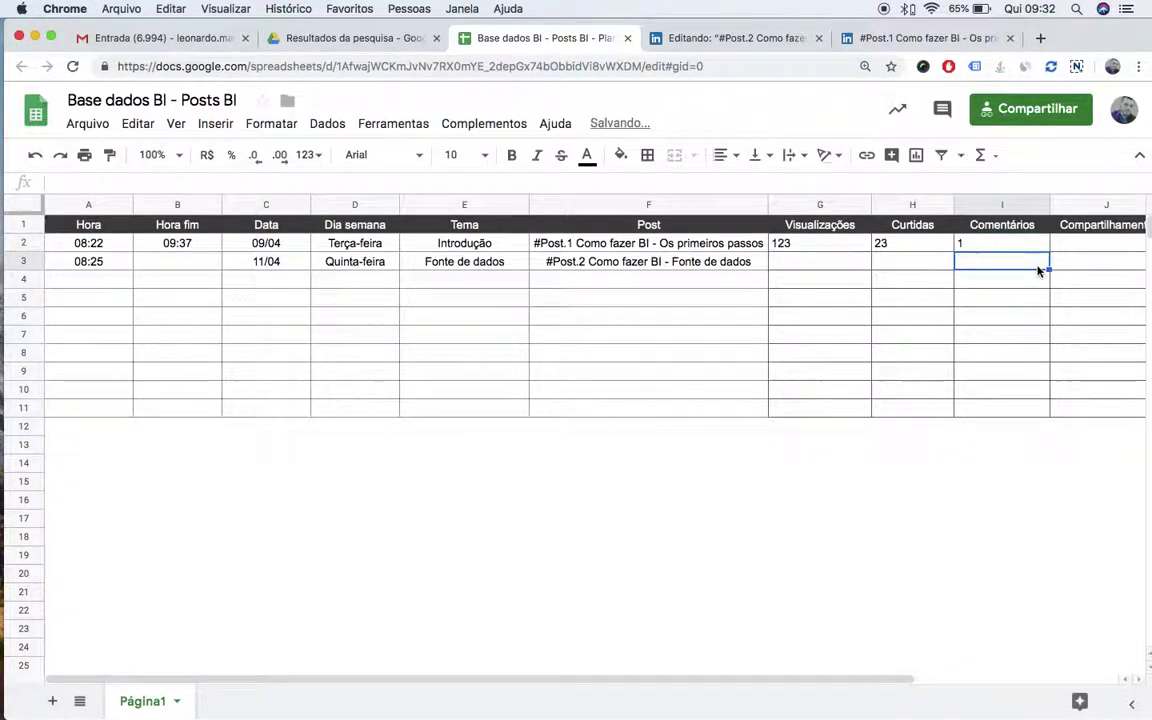
- Look up the #Post.1 share count on LinkedIn and enter 3 in the Compartilhamento cell of row 2
scroll(1034, 271, "right", 1)
left_click(920, 38)
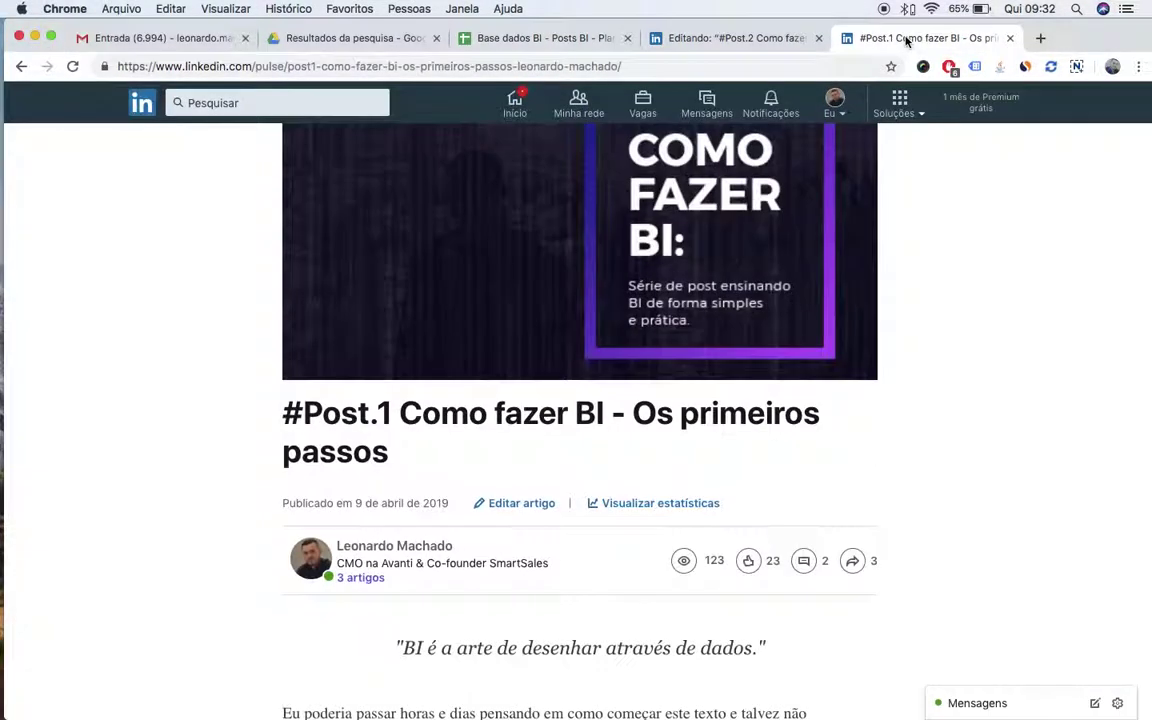
left_click(520, 38)
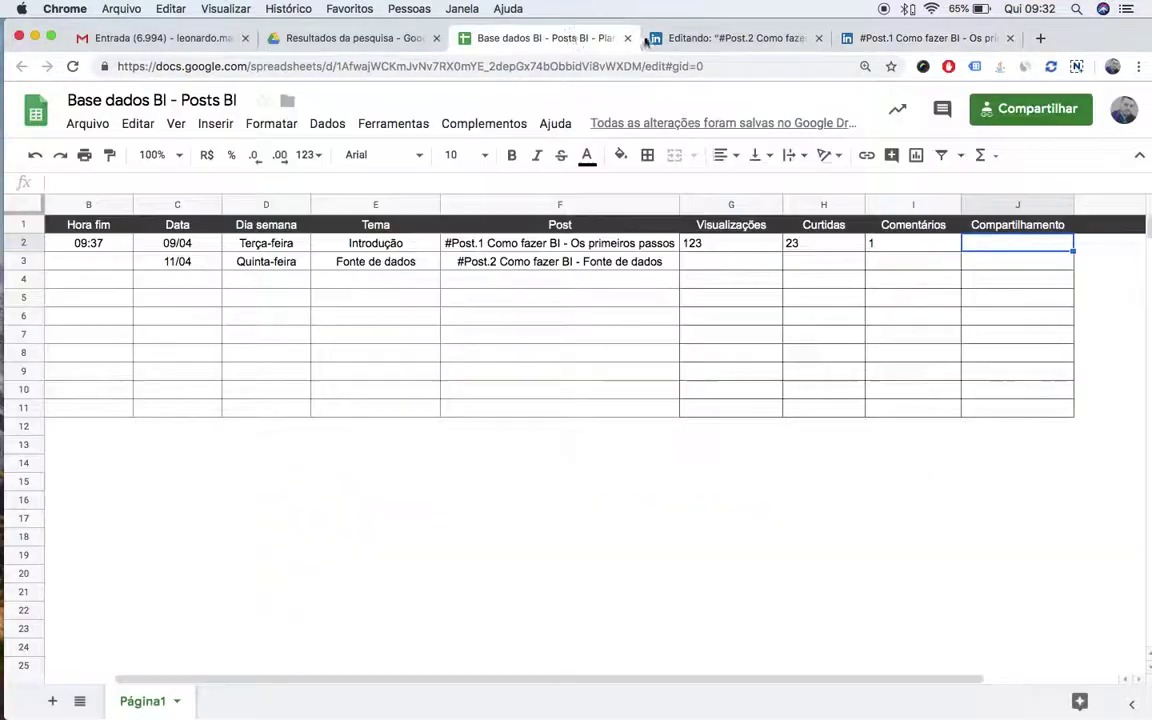
type("3")
left_click(1040, 295)
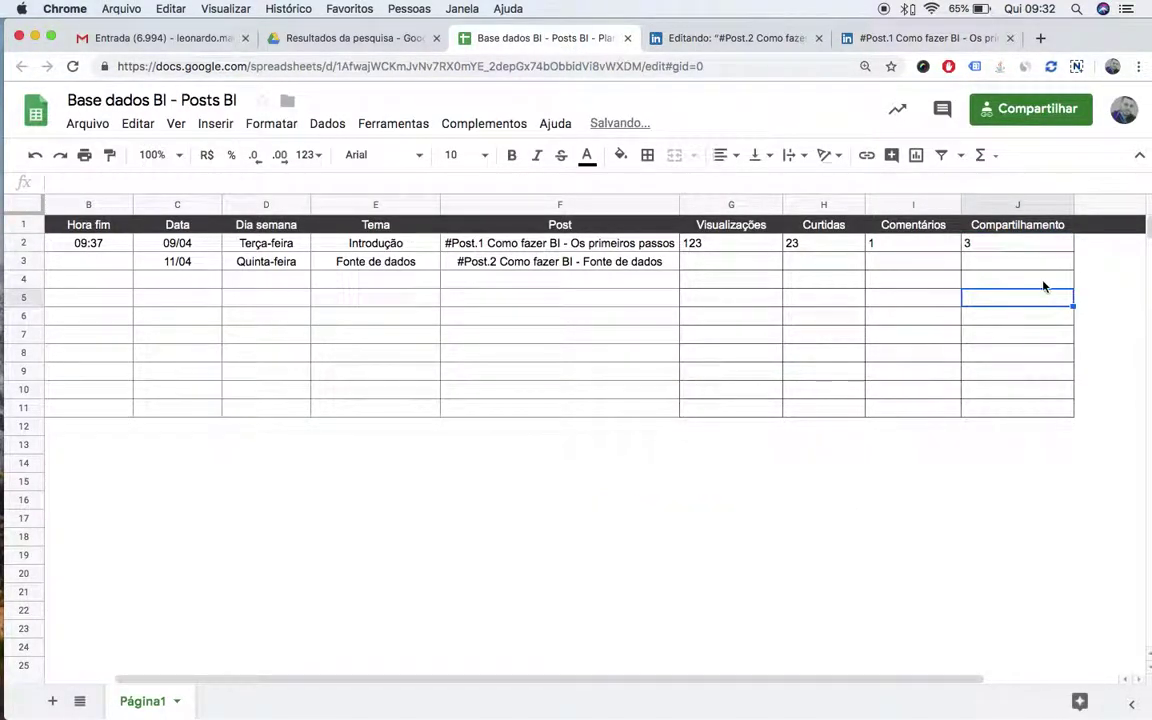
- Centre the four engagement values in cells G2:J2 horizontally
left_click_drag(733, 247, 1000, 247)
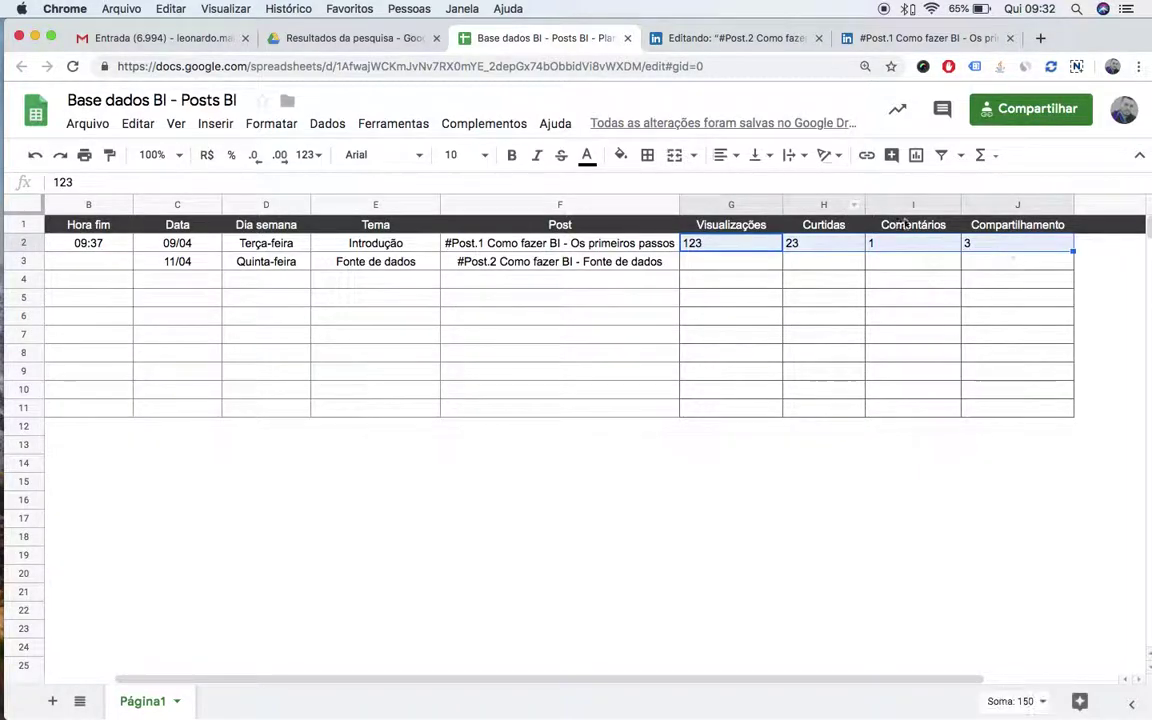
left_click(730, 155)
left_click(745, 183)
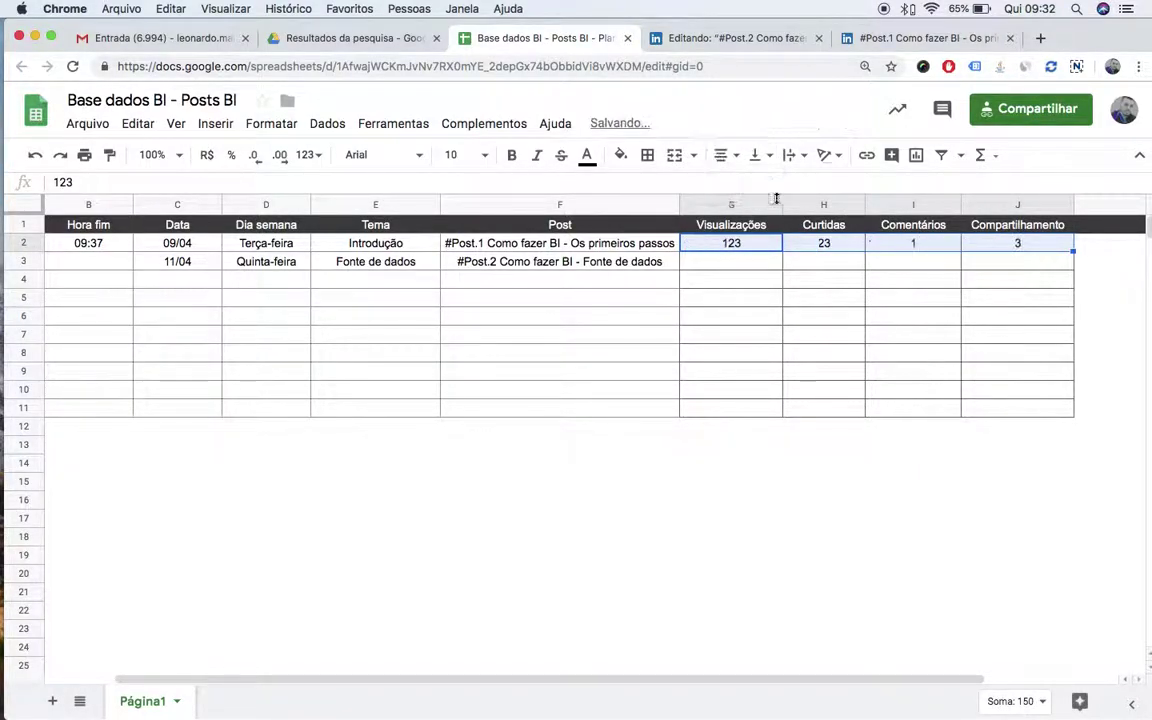
- Add the header "Novas conexões" in K1 and enter 11 for #Post.1 in K2
left_click(918, 284)
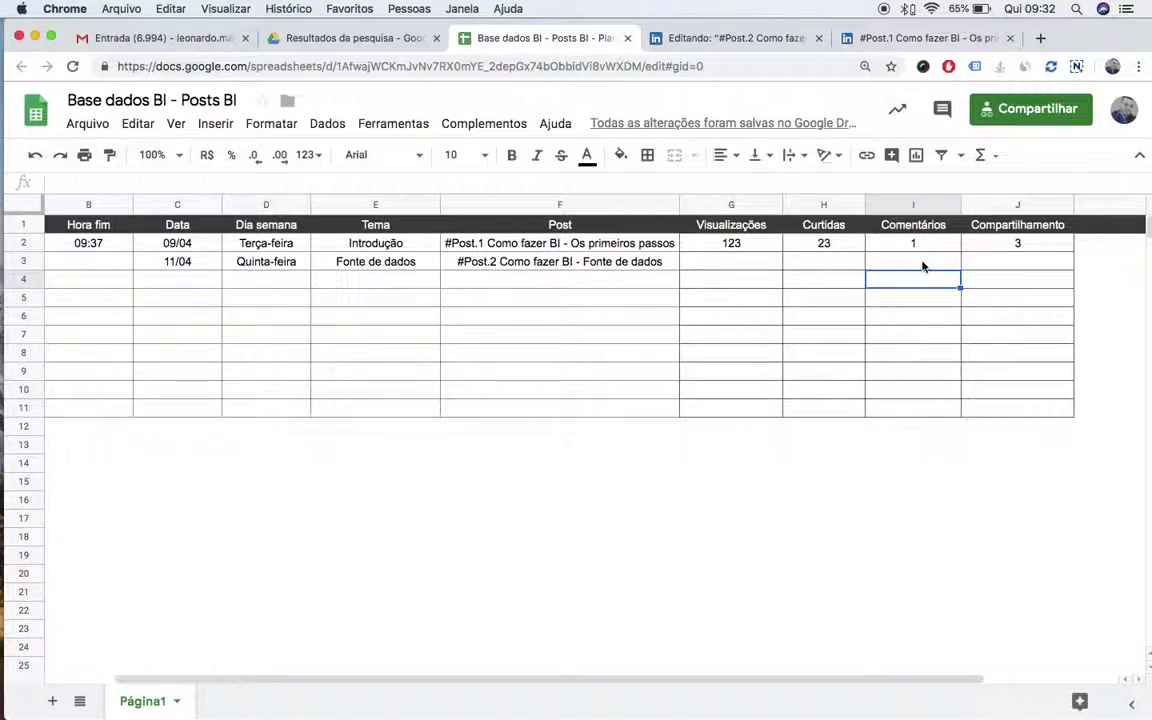
left_click(1113, 227)
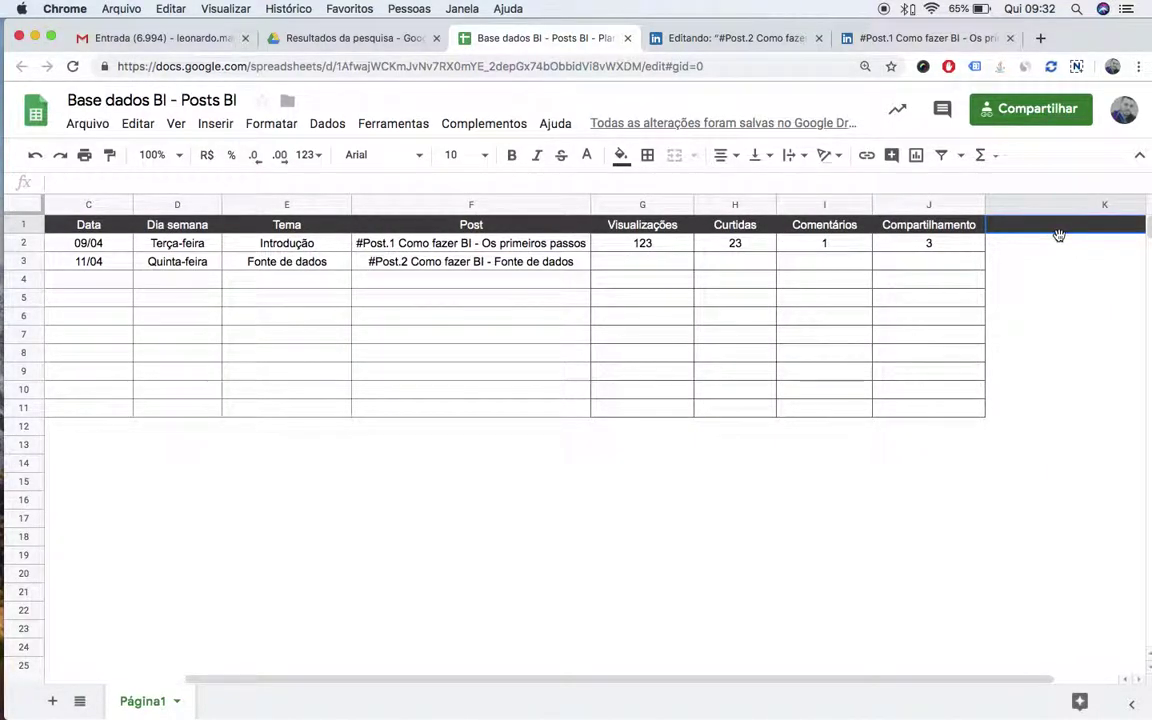
type("Novos")
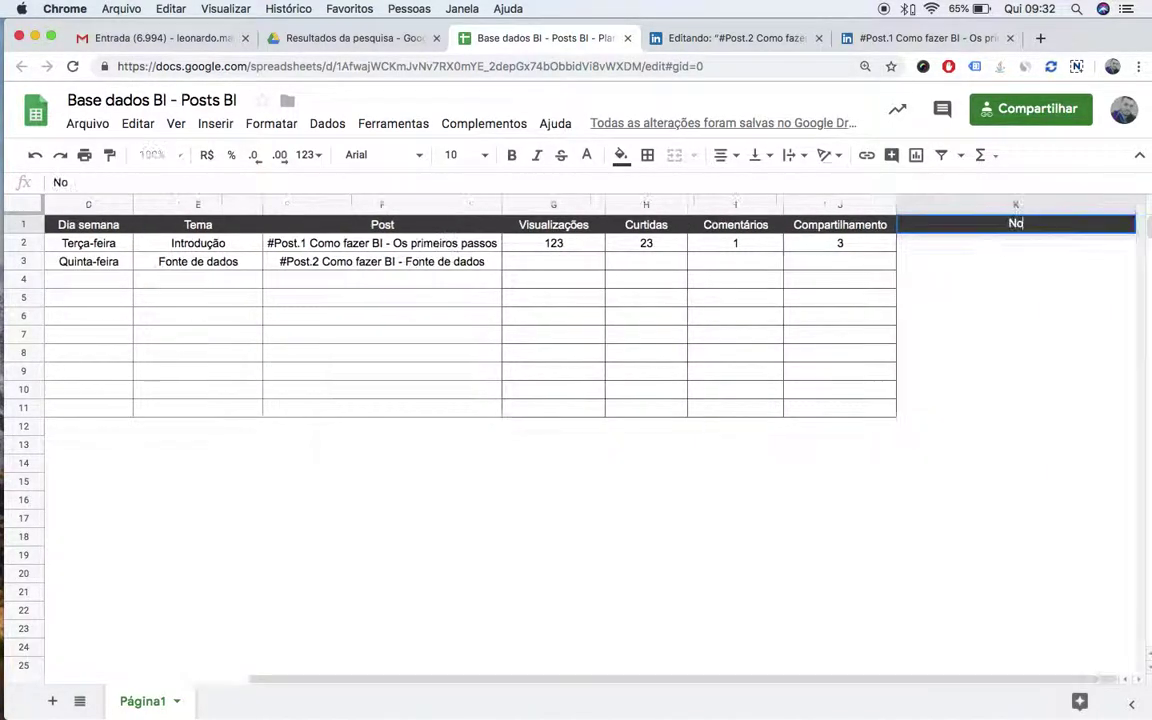
key("BackSpace")
key("BackSpace")
key("BackSpace")
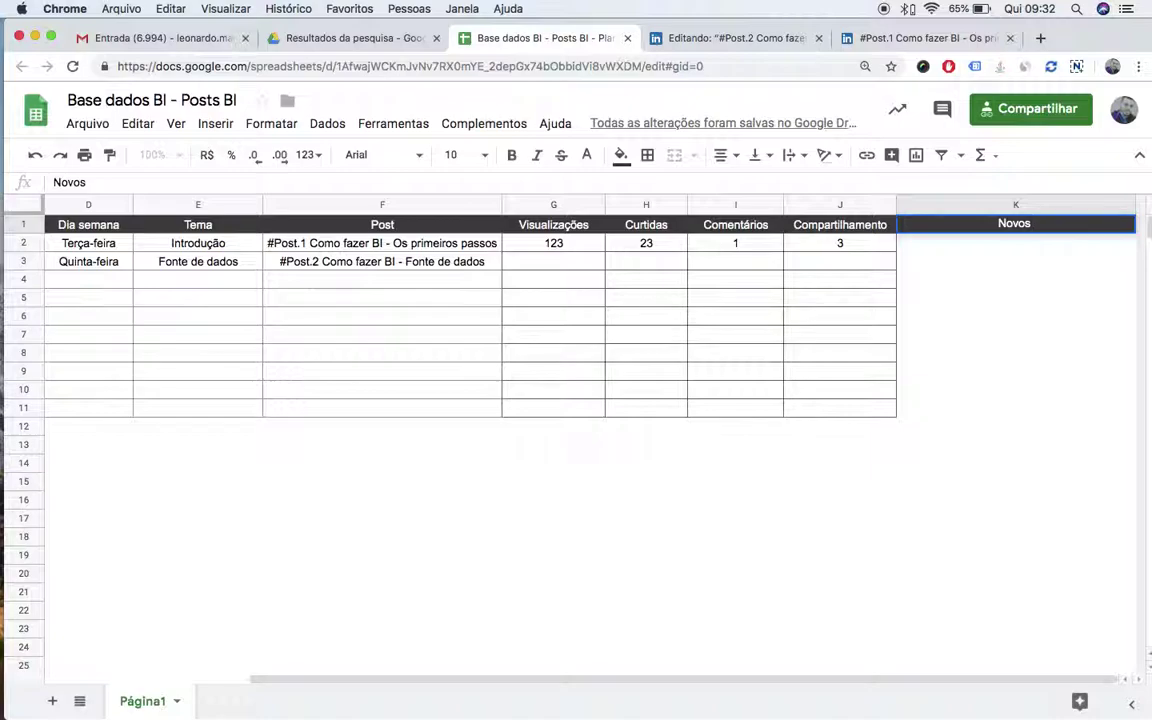
type("as conexões")
key("Return")
type("11")
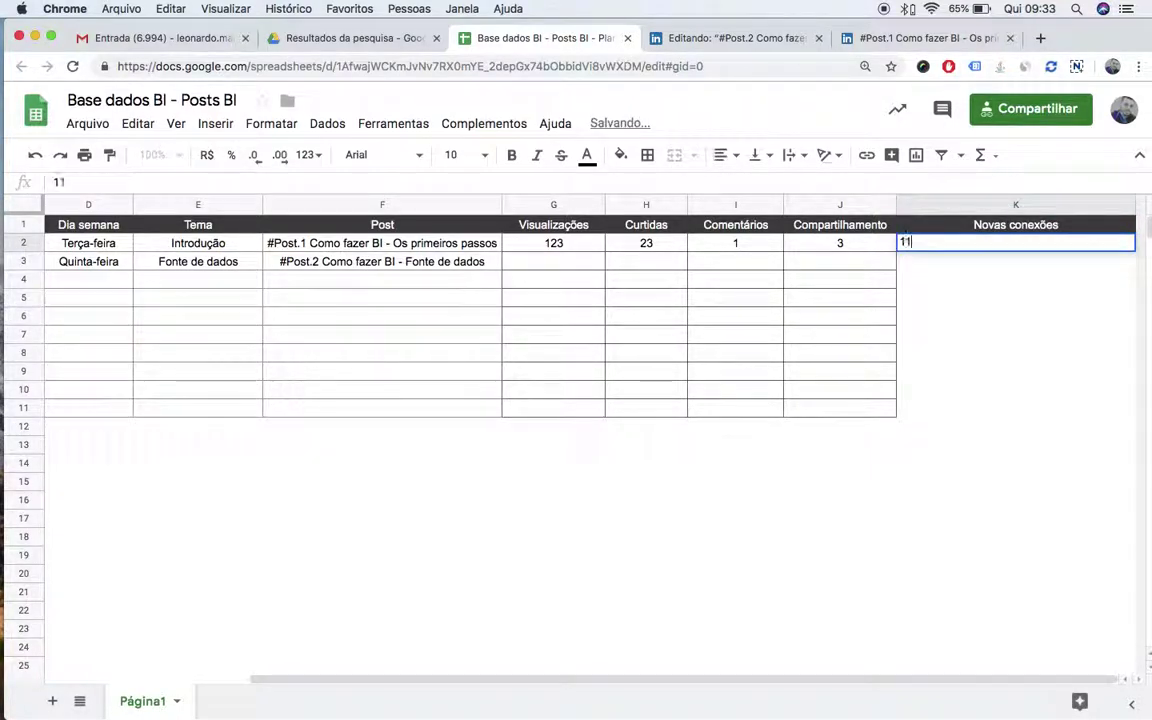
key("Return")
- Narrow column K to about the width of its header and apply all borders to G2:K11
left_click_drag(1136, 200, 986, 200)
left_click(642, 243)
left_click(990, 407, "shift")
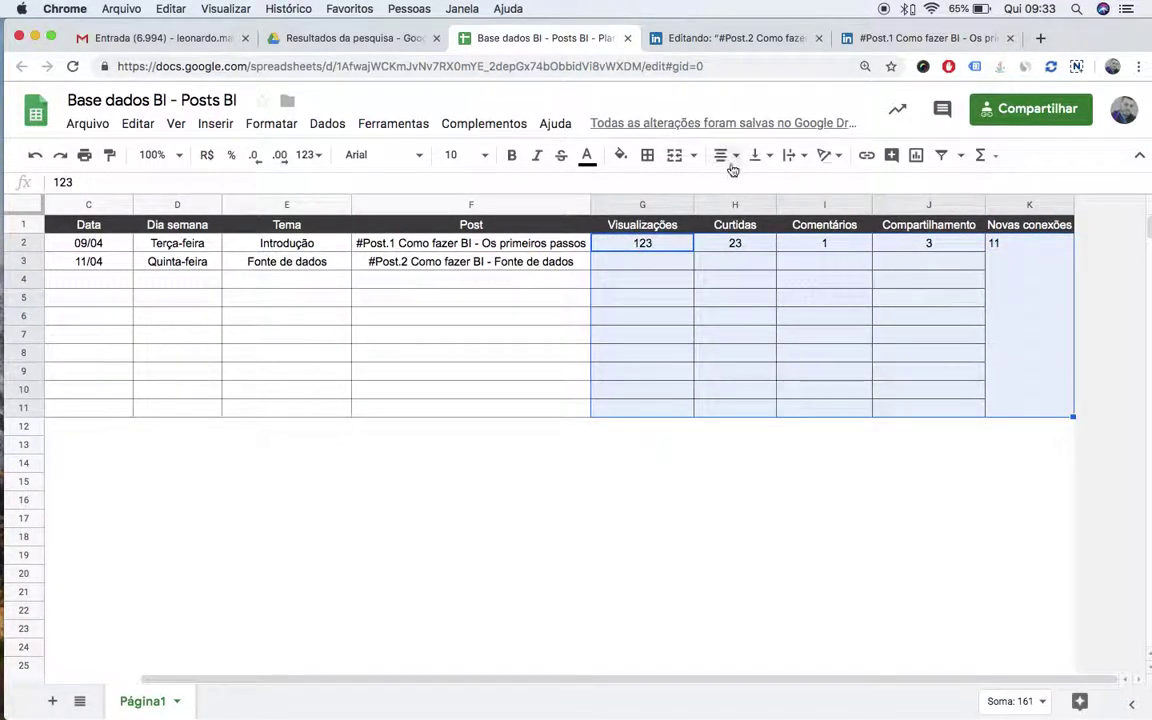
left_click(647, 155)
left_click(655, 188)
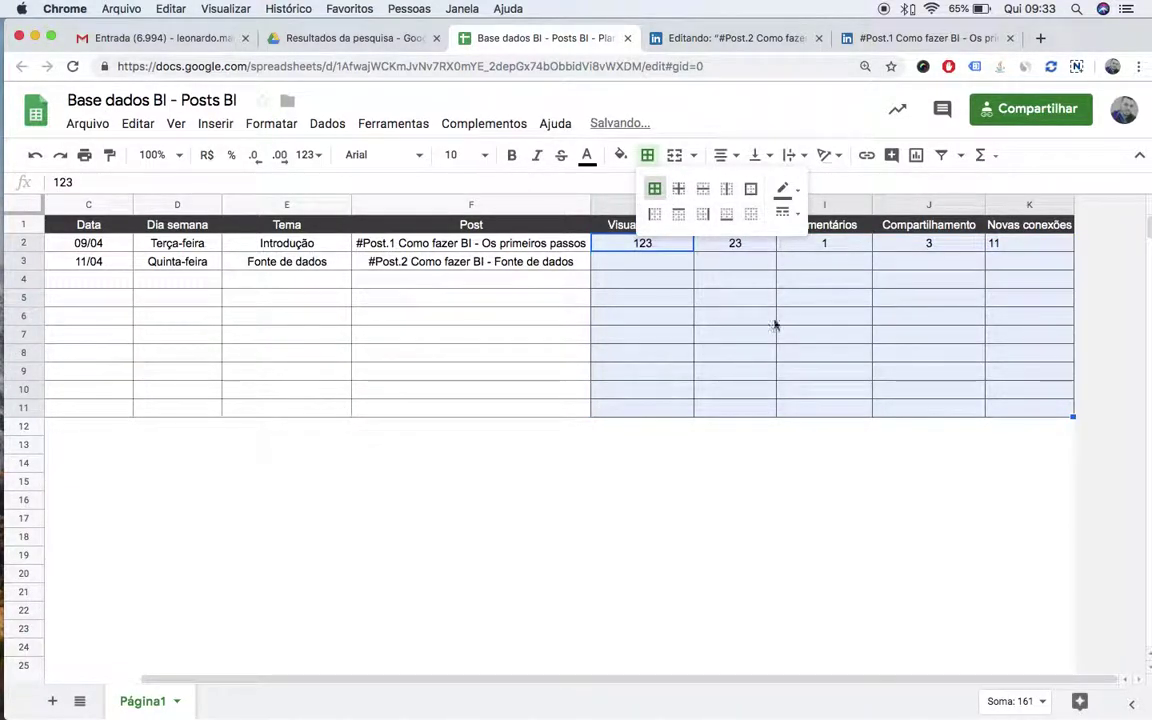
left_click(770, 316)
left_click(1000, 243)
scroll(656, 334, "left", 5)
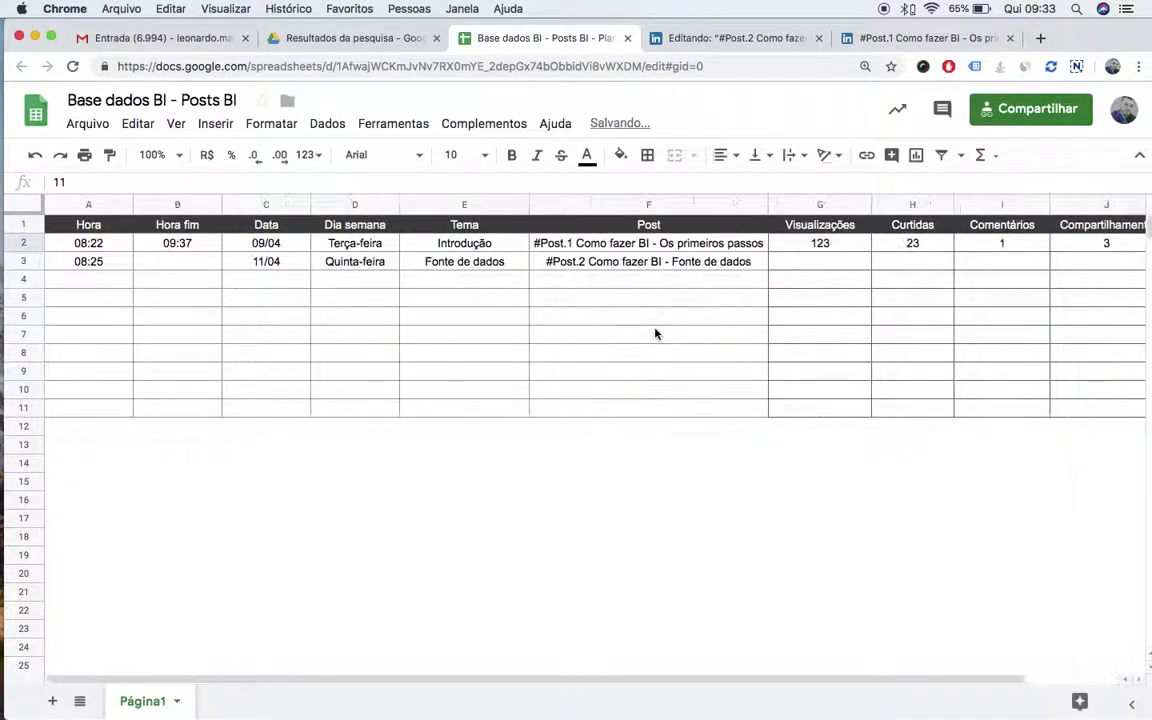
left_click(125, 243)
left_click(690, 245, "shift")
scroll(640, 232, "right", 3)
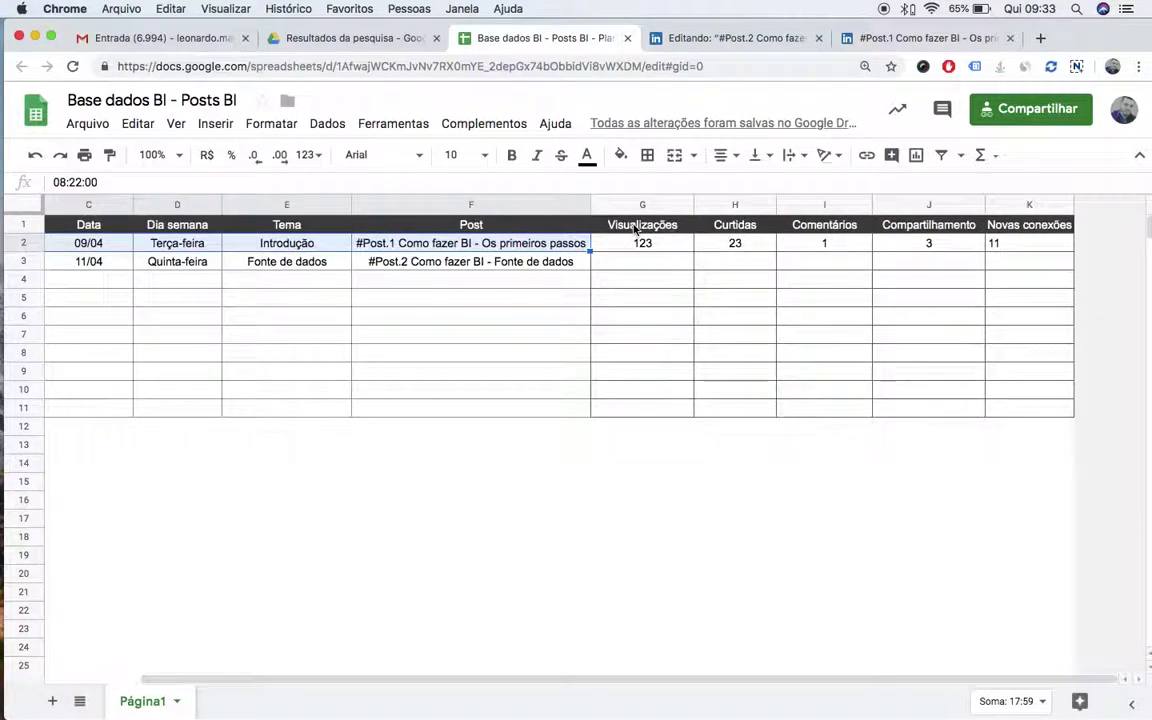
- Centre the headers and values in G1:K2 horizontally
left_click(635, 229)
left_click(1010, 243, "shift")
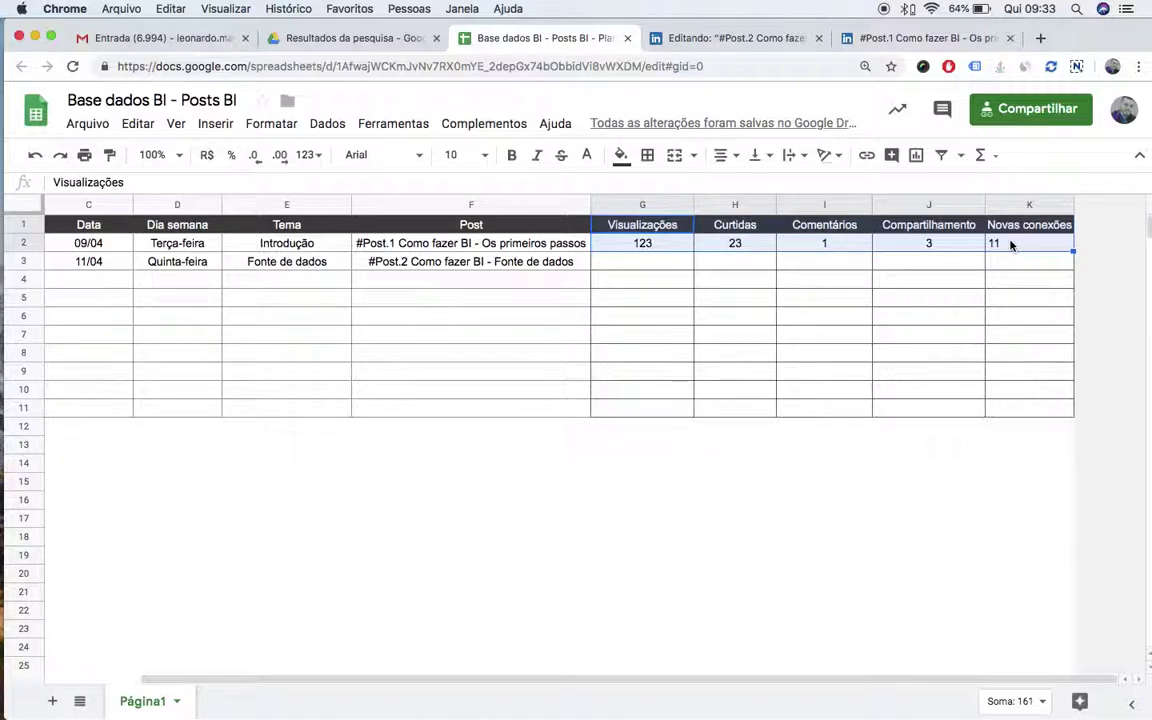
left_click(726, 155)
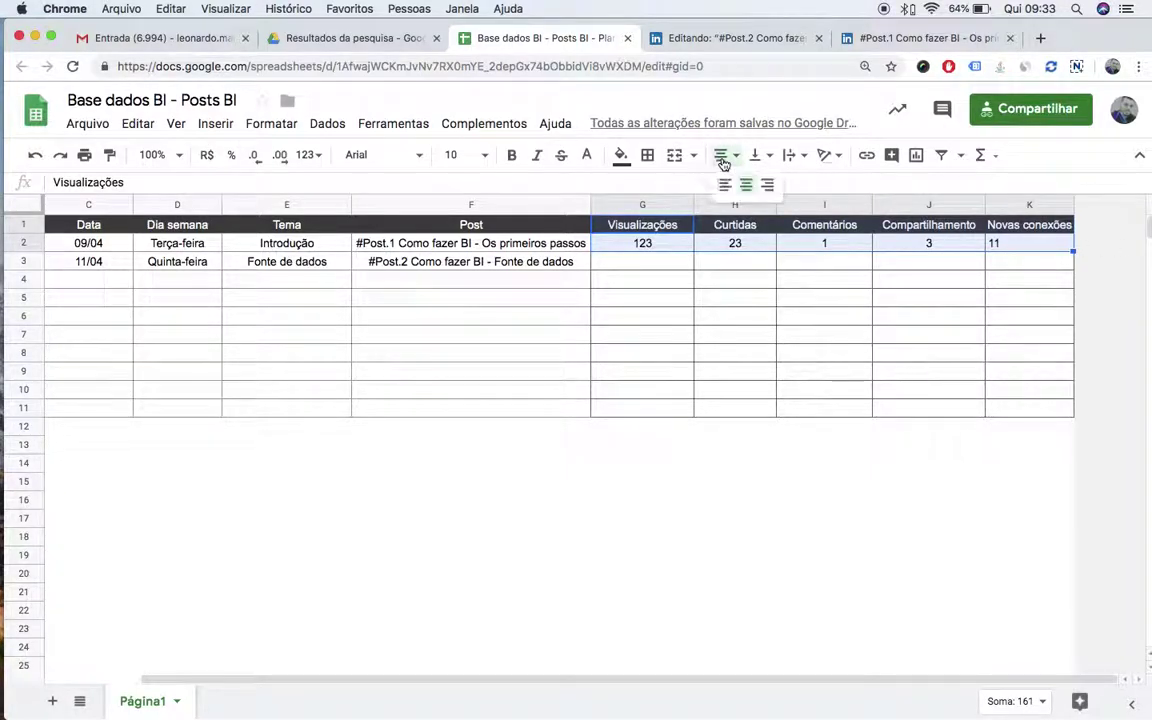
left_click(744, 184)
left_click(799, 300)
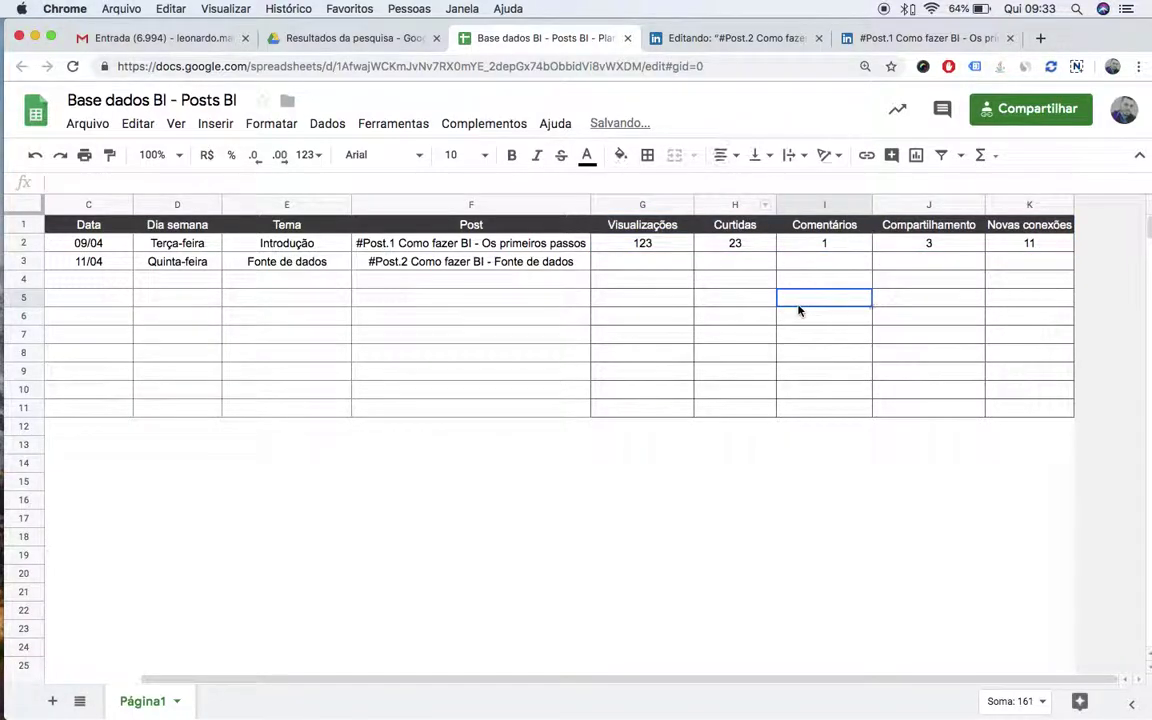
- Calculate #Post.1's likes per view in H5 with =H2/G2, format it as a percentage, and clear the cell again
scroll(801, 302, "left", 2)
scroll(801, 307, "left", 4)
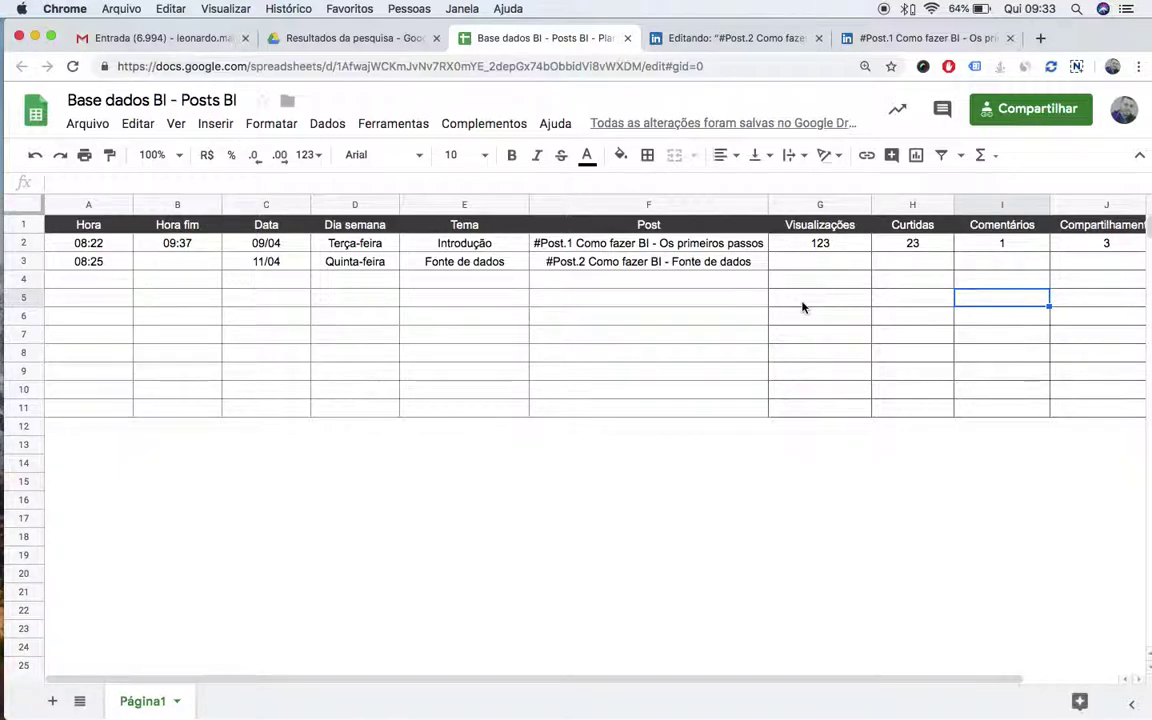
left_click(812, 243)
left_click(905, 244)
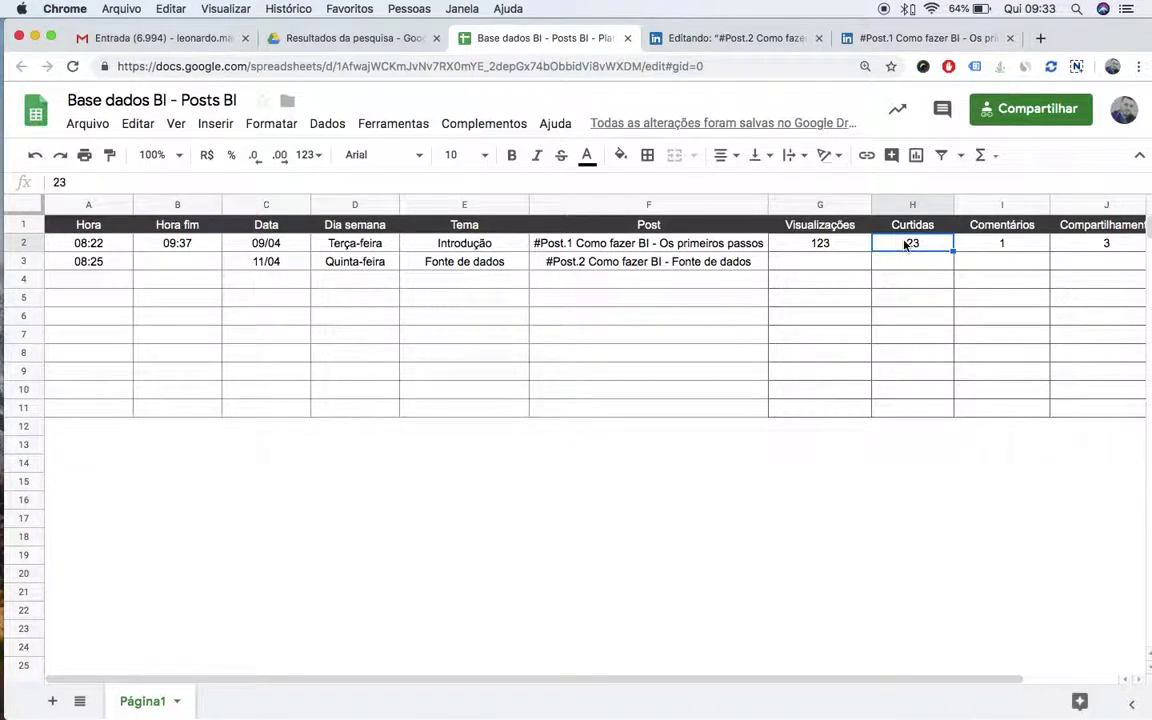
left_click(834, 244)
left_click(888, 292)
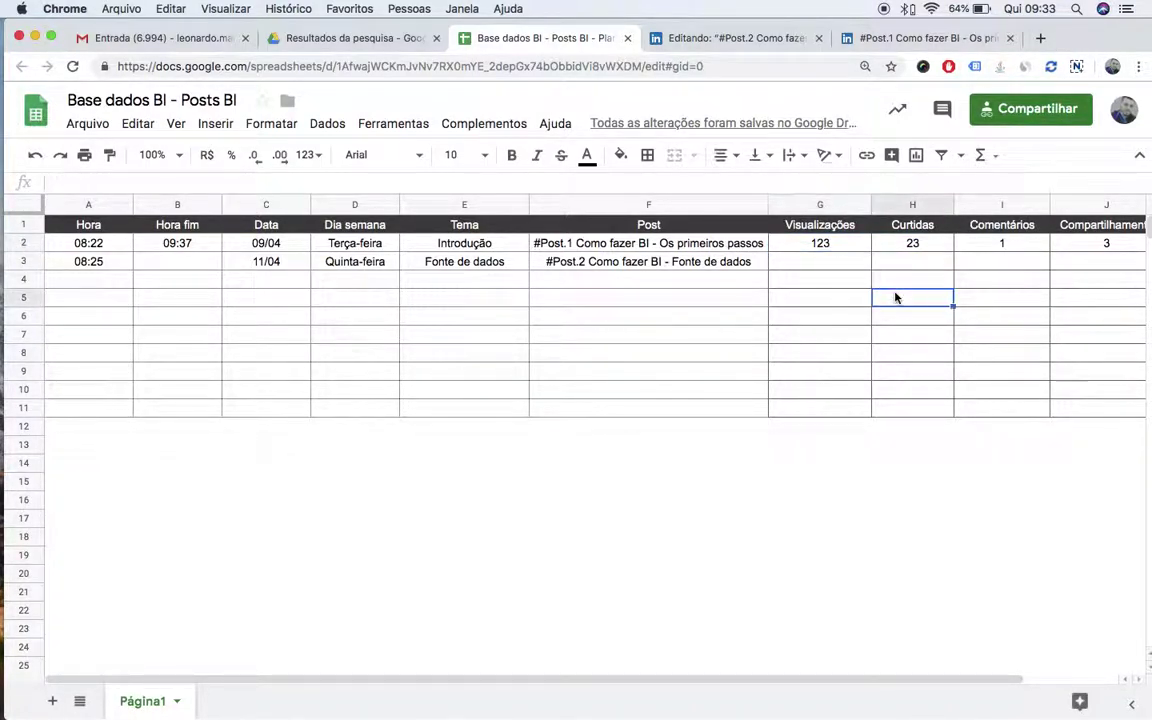
type("=")
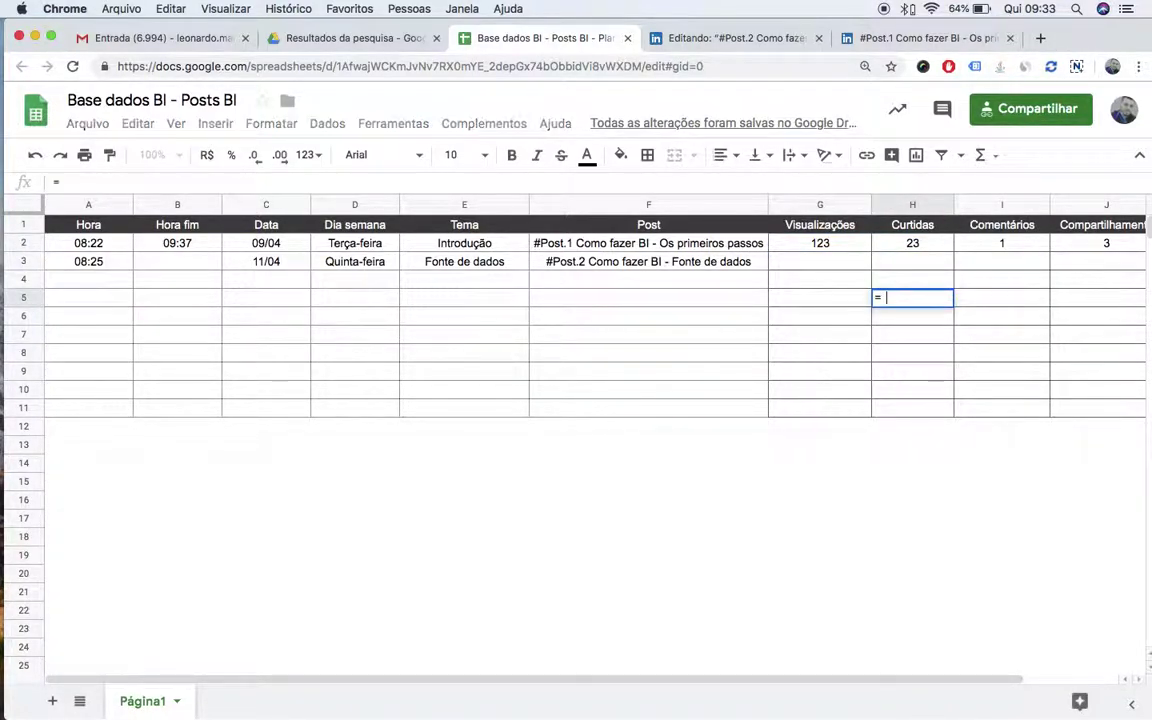
left_click(913, 243)
type("/")
left_click(826, 243)
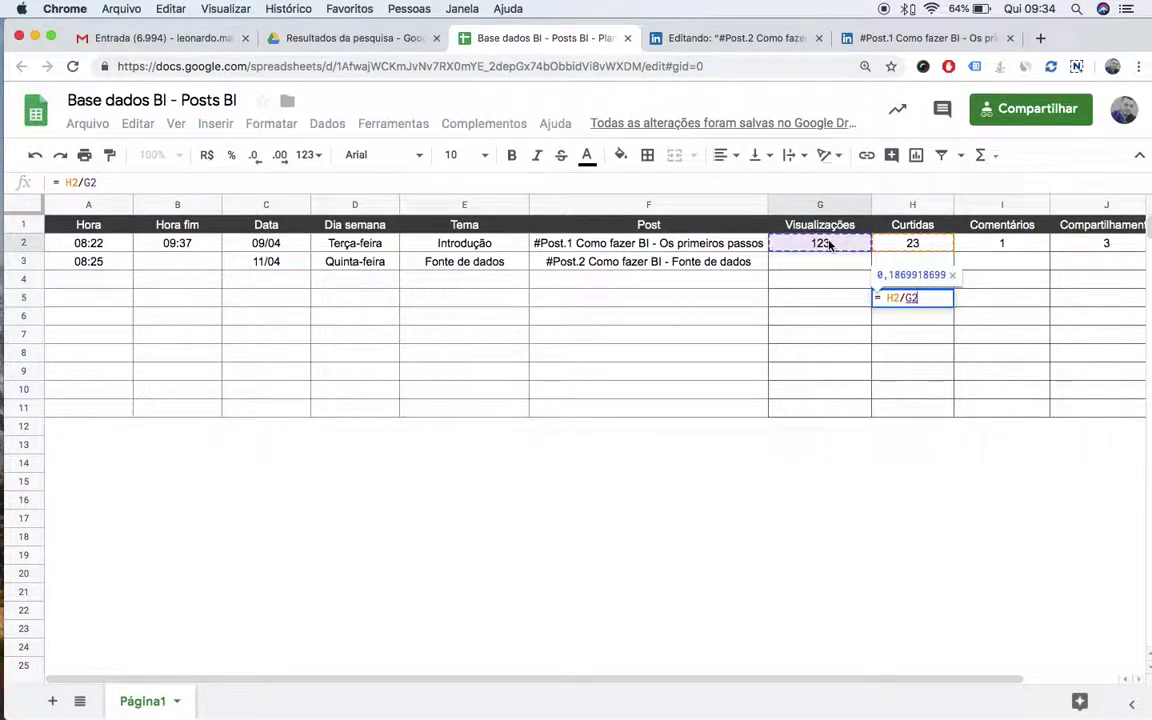
key("Return")
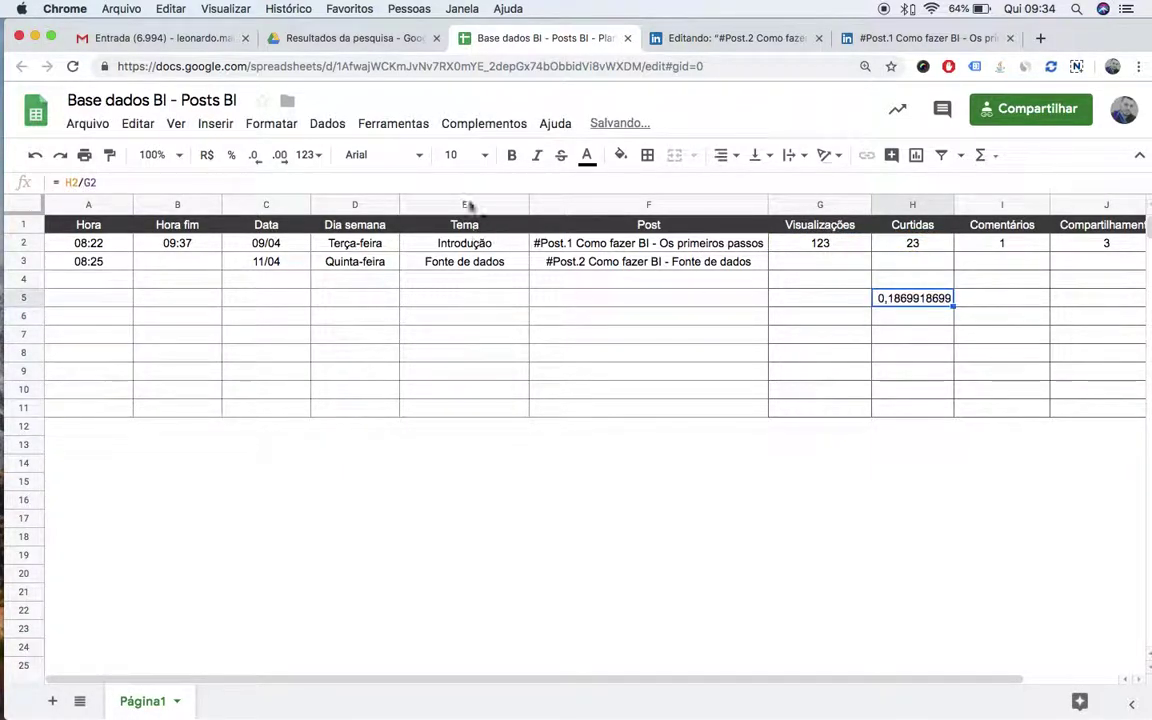
left_click(231, 155)
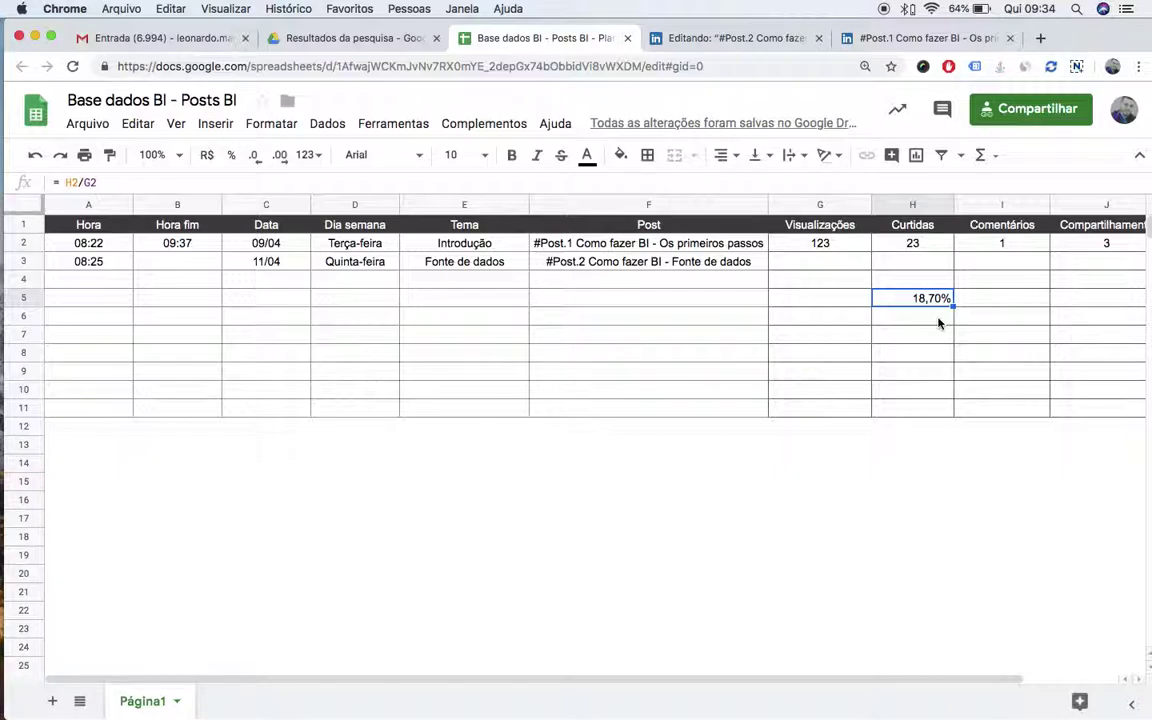
key("Delete")
- Calculate #Post.1's shares per view in J5 with =J2/G2, format it as a percentage, and clear the cell again
key("Right")
key("Right")
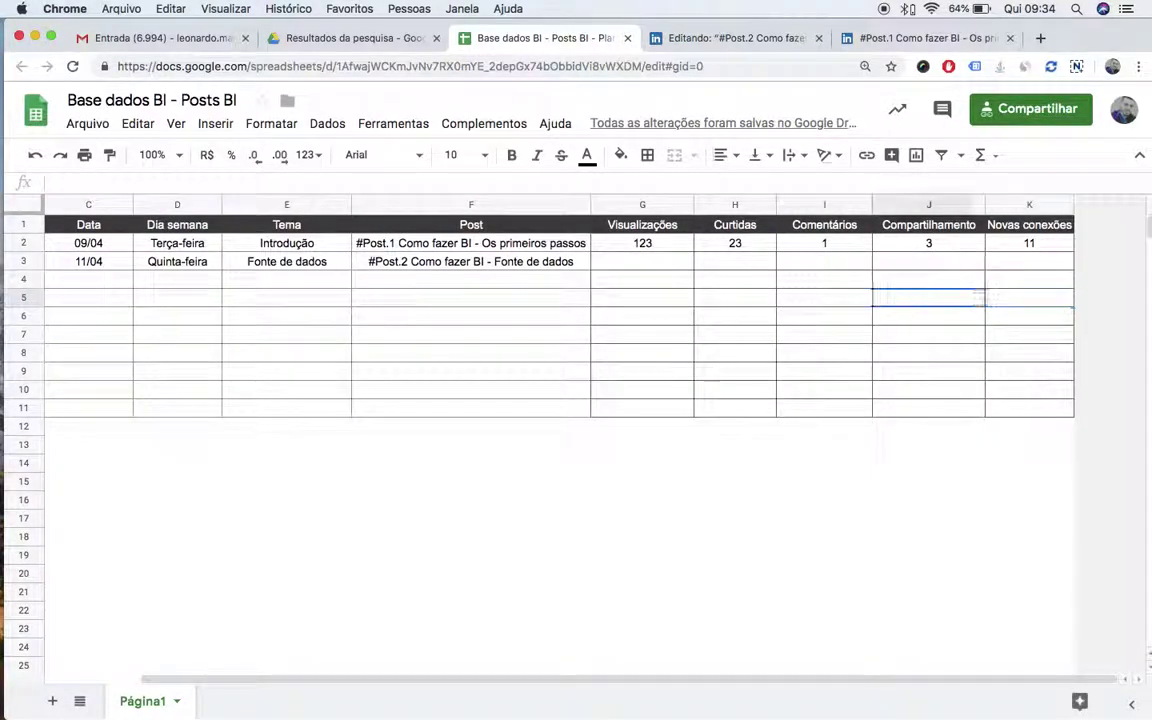
type("=")
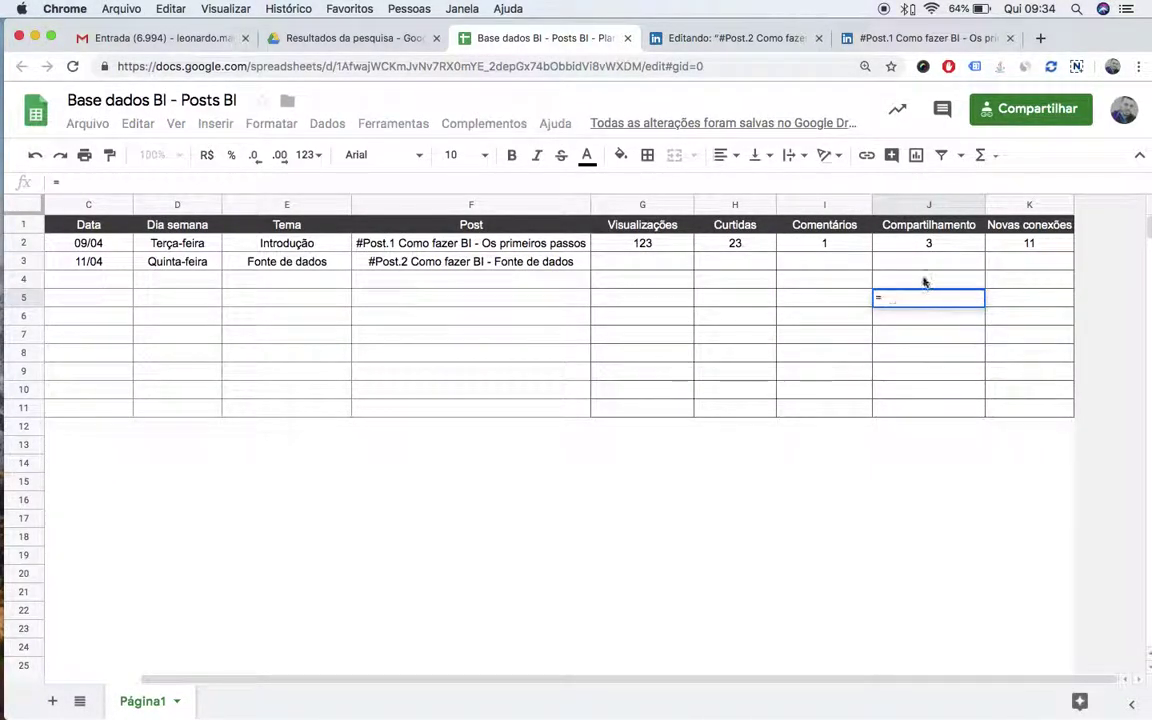
left_click(922, 242)
type("/")
left_click(640, 246)
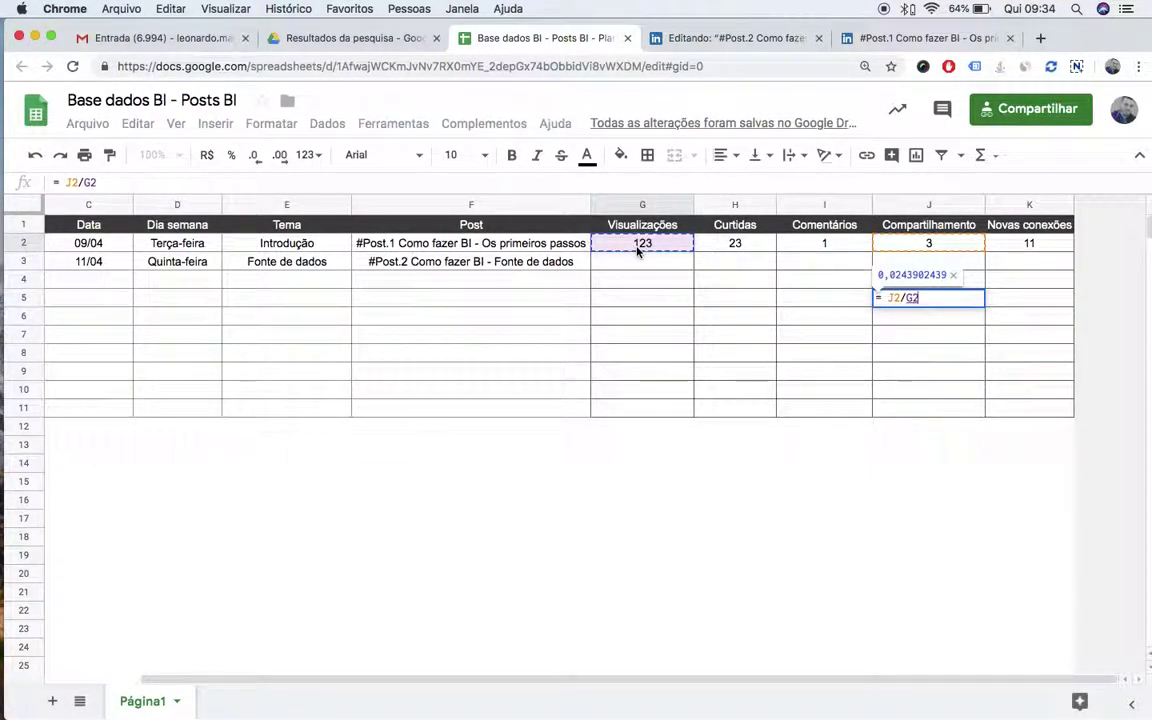
key("Return")
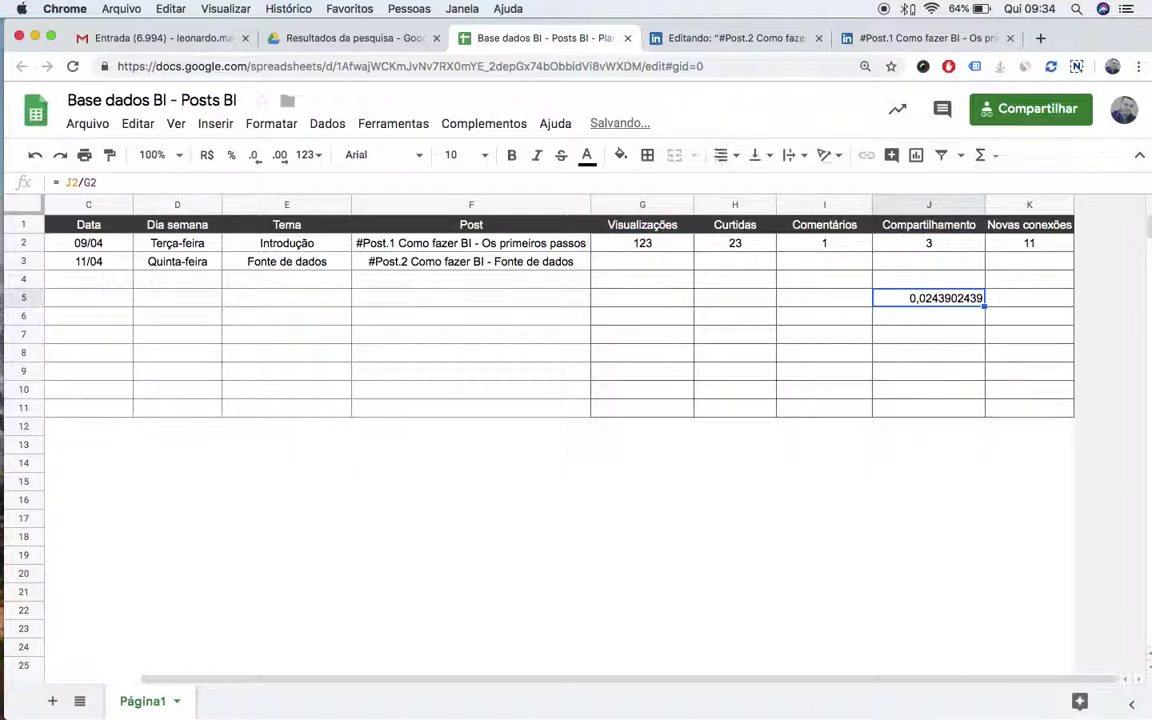
left_click(231, 154)
left_click(947, 322)
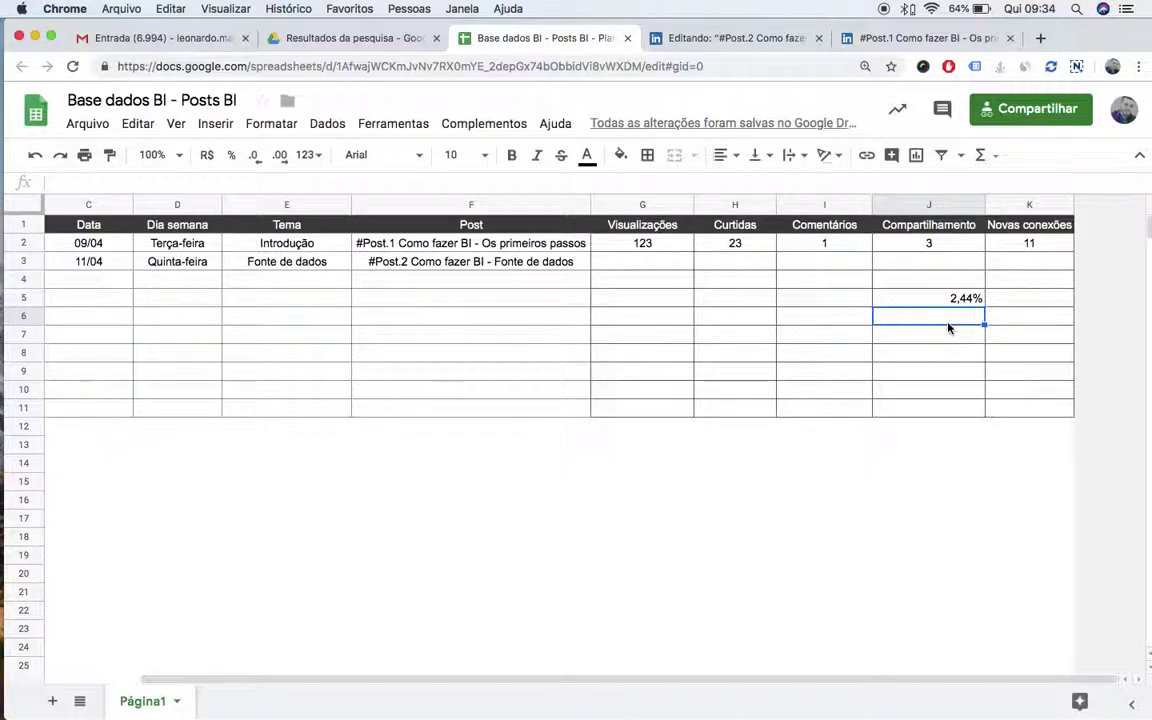
key("Up")
key("BackSpace")
- Calculate #Post.1's new connections per view in K5 with =K2/G2 and format it as a percentage
key("Right")
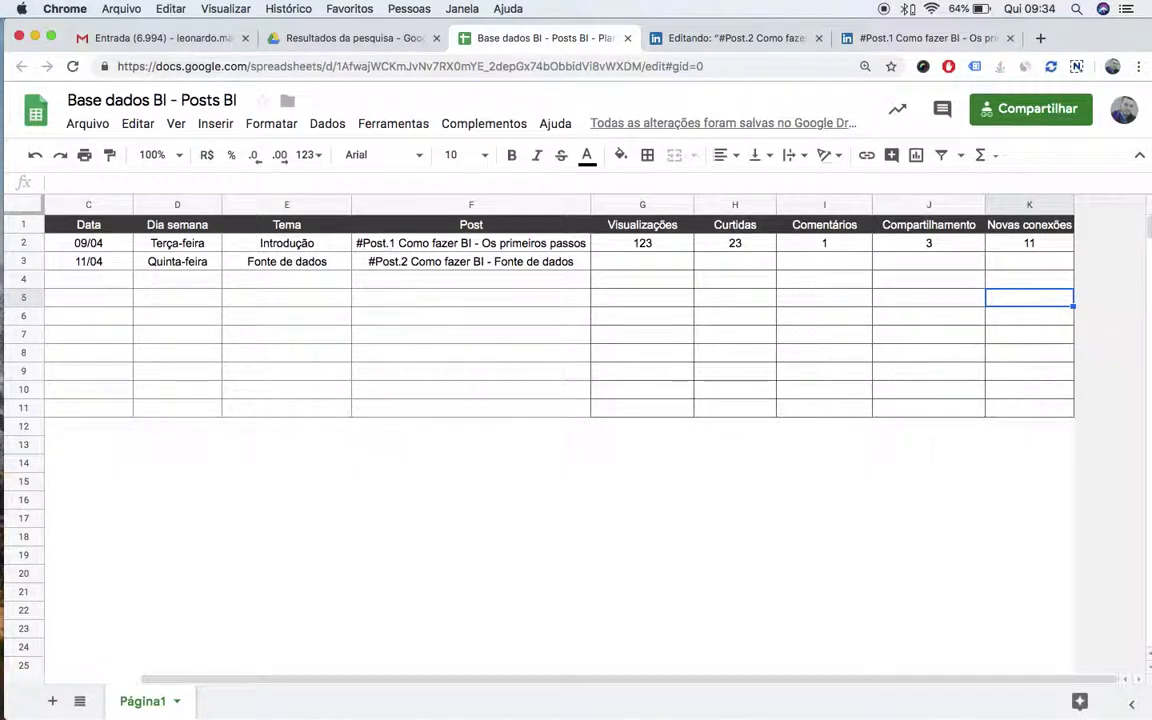
type("=")
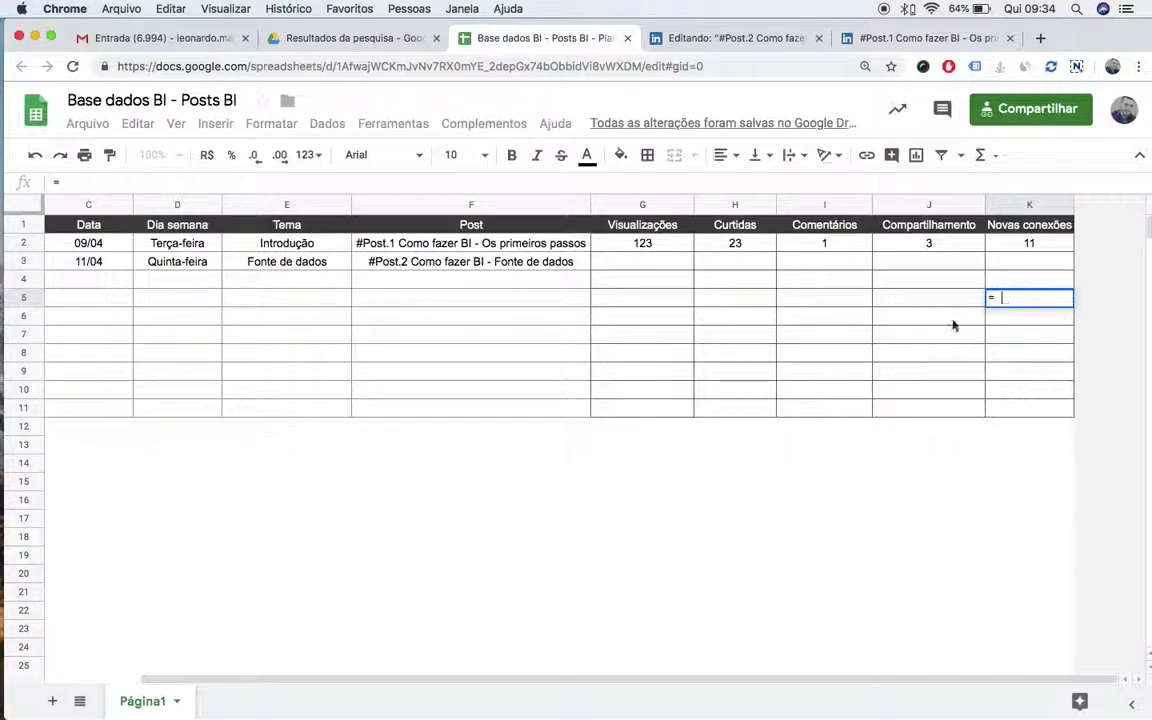
left_click(1055, 247)
type("/")
left_click(660, 246)
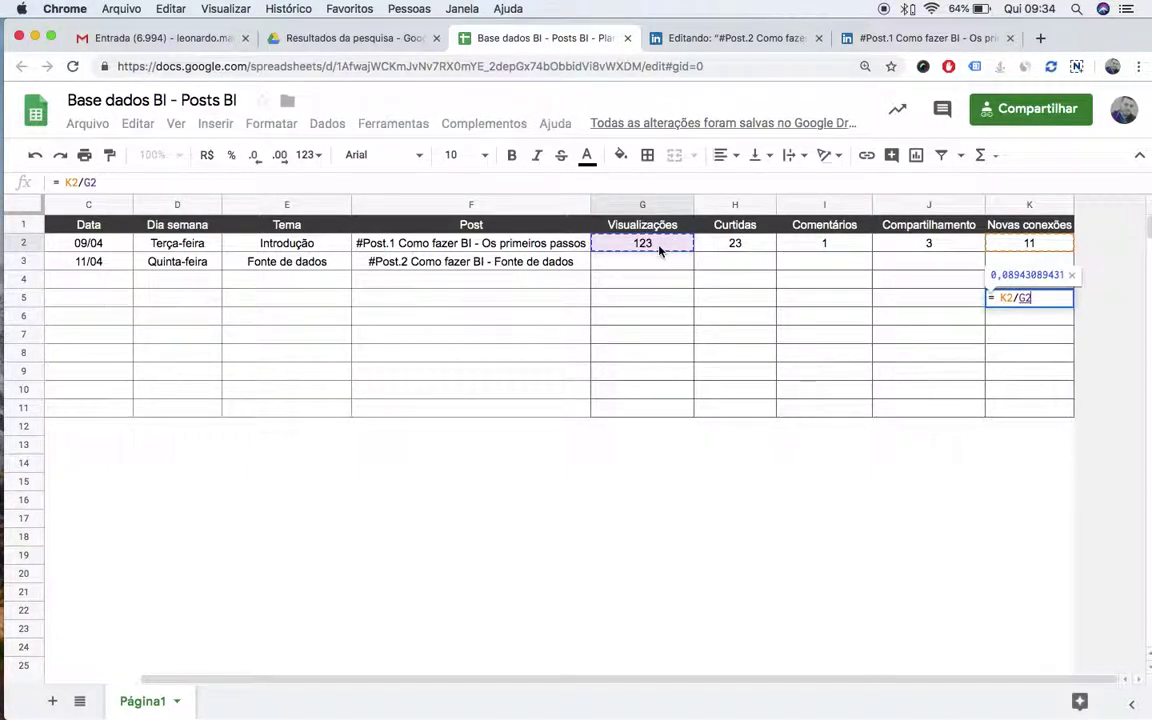
key("Return")
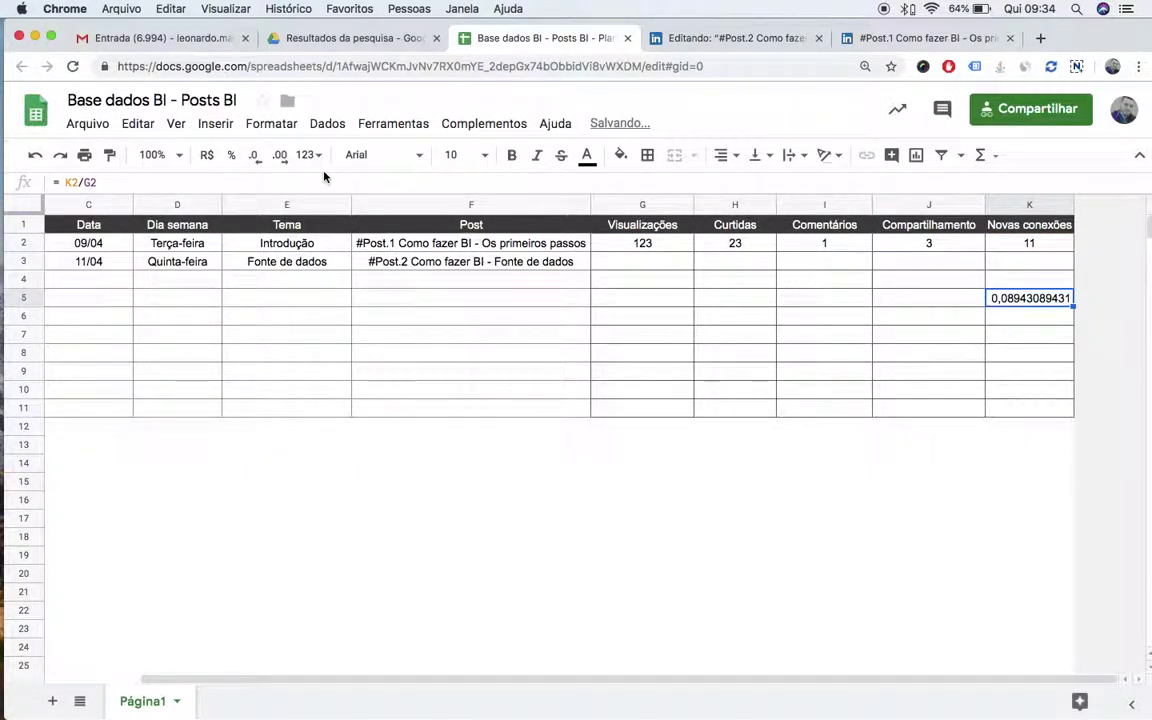
left_click(229, 157)
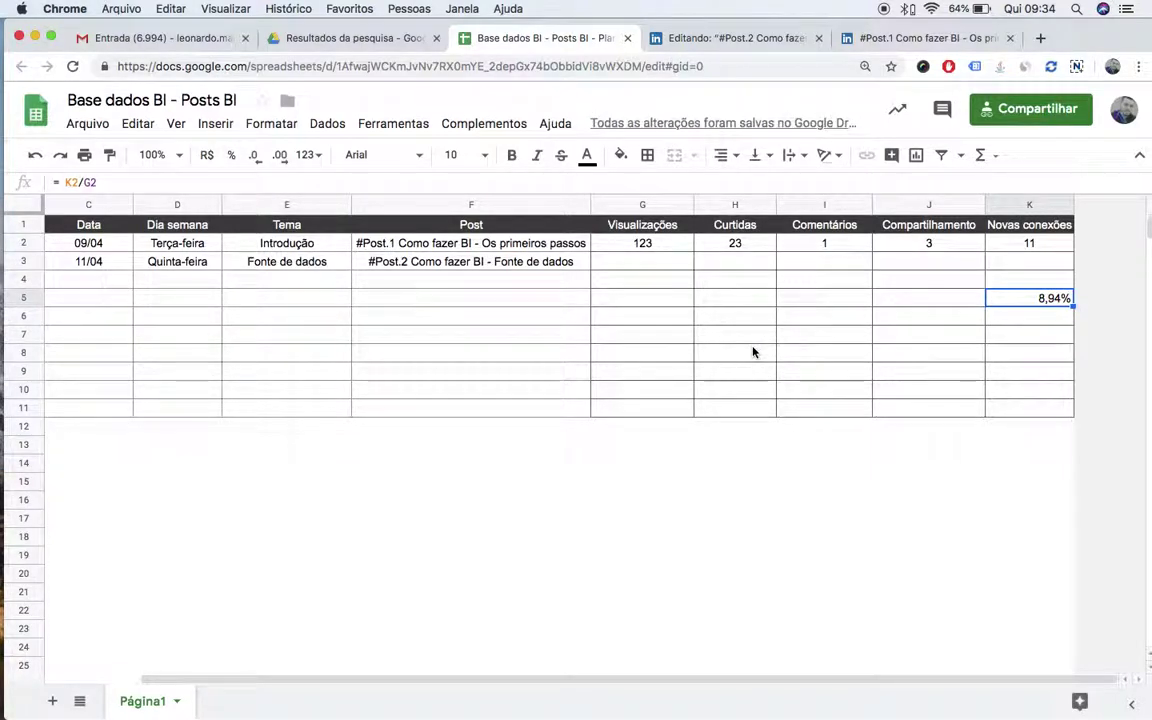
- Clear the trial new-connections percentage from K5
key("Delete")
key("super+z")
key("Delete")
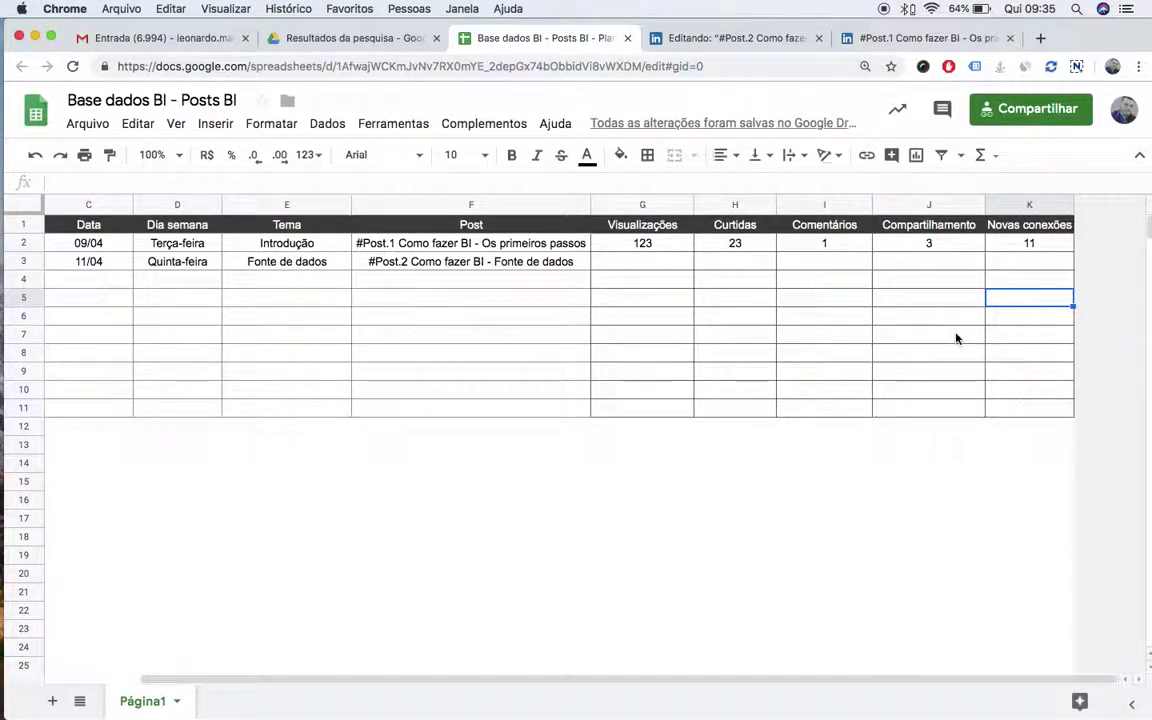
key("super+z")
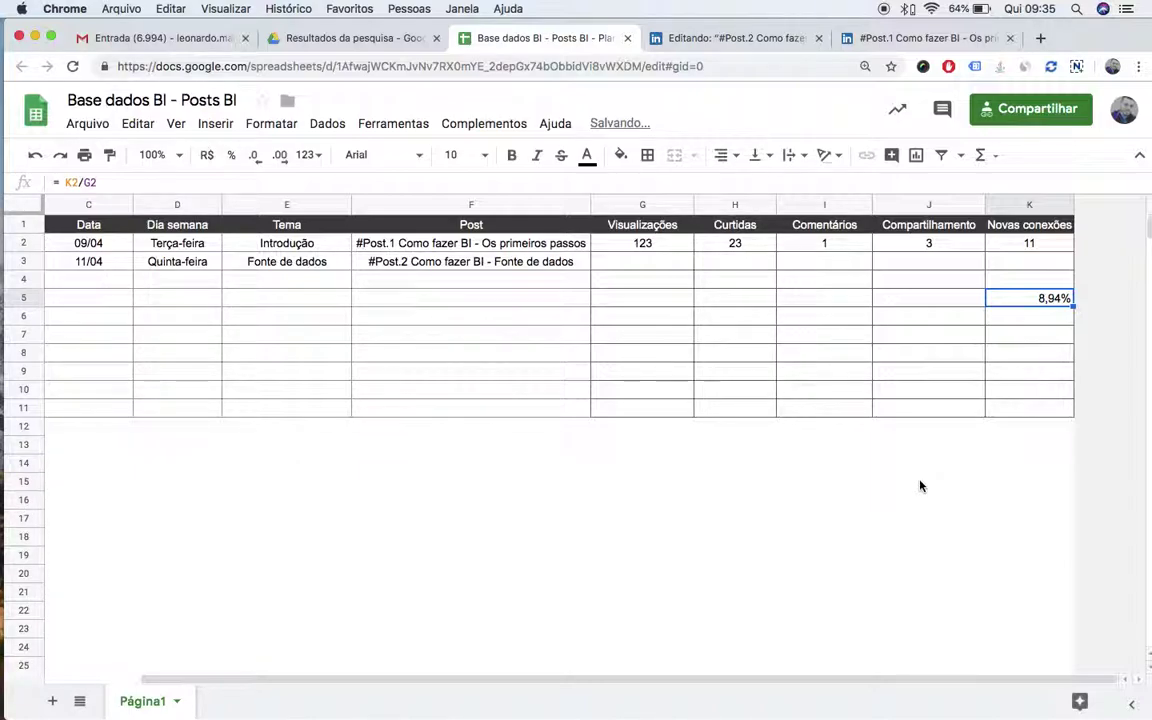
scroll(890, 484, "left", 2)
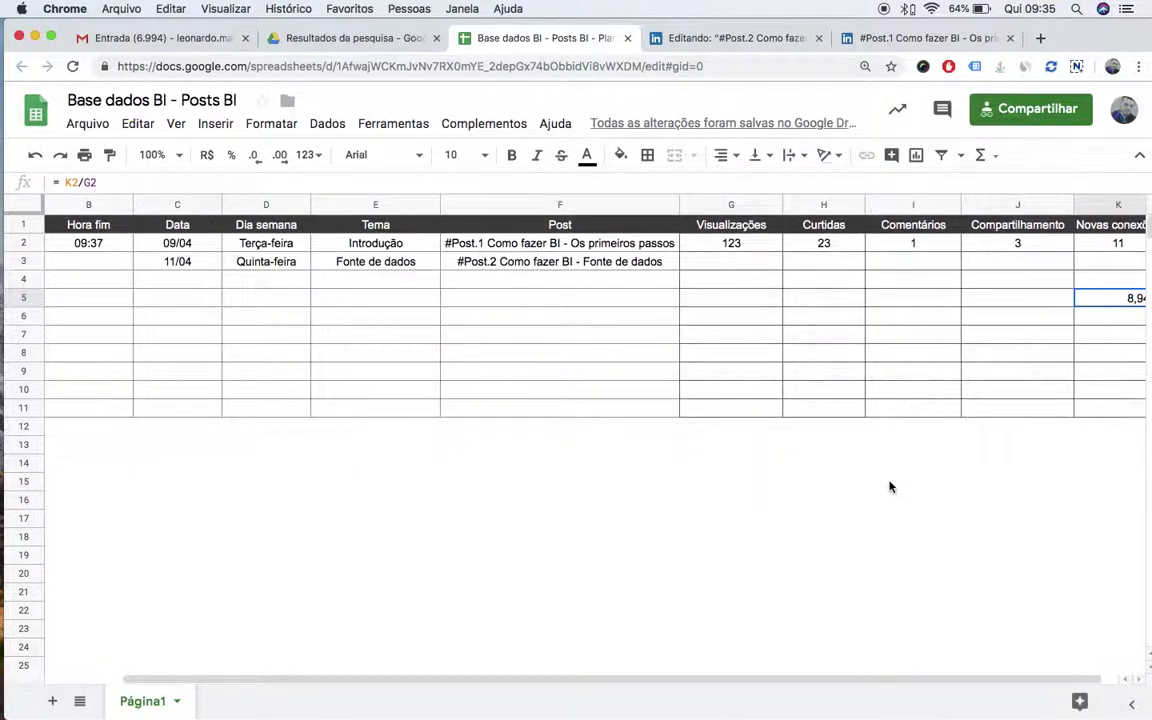
scroll(890, 485, "right", 2)
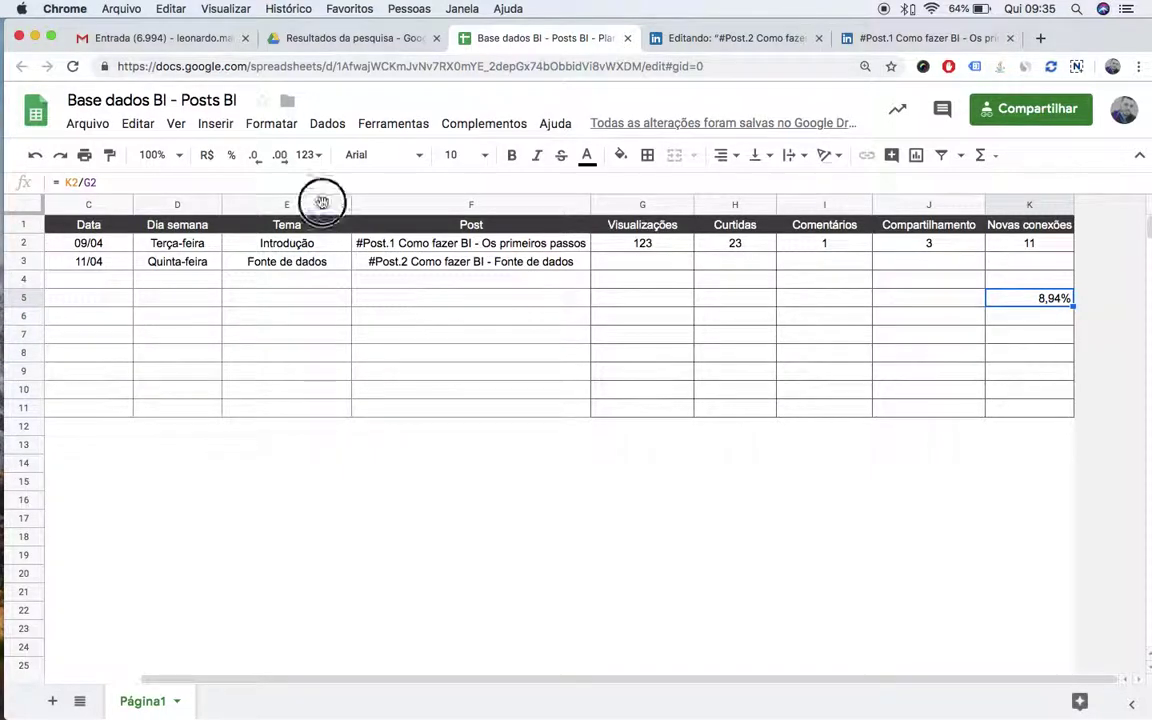
left_click(319, 204)
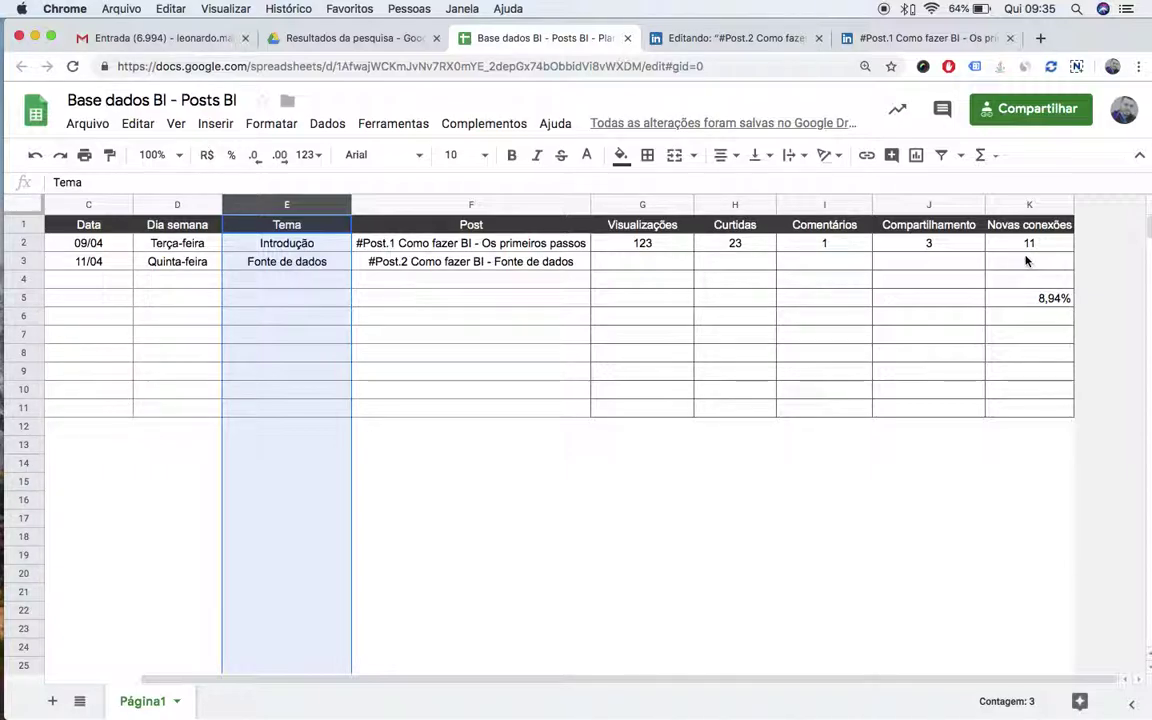
left_click(1068, 299)
key("Delete")
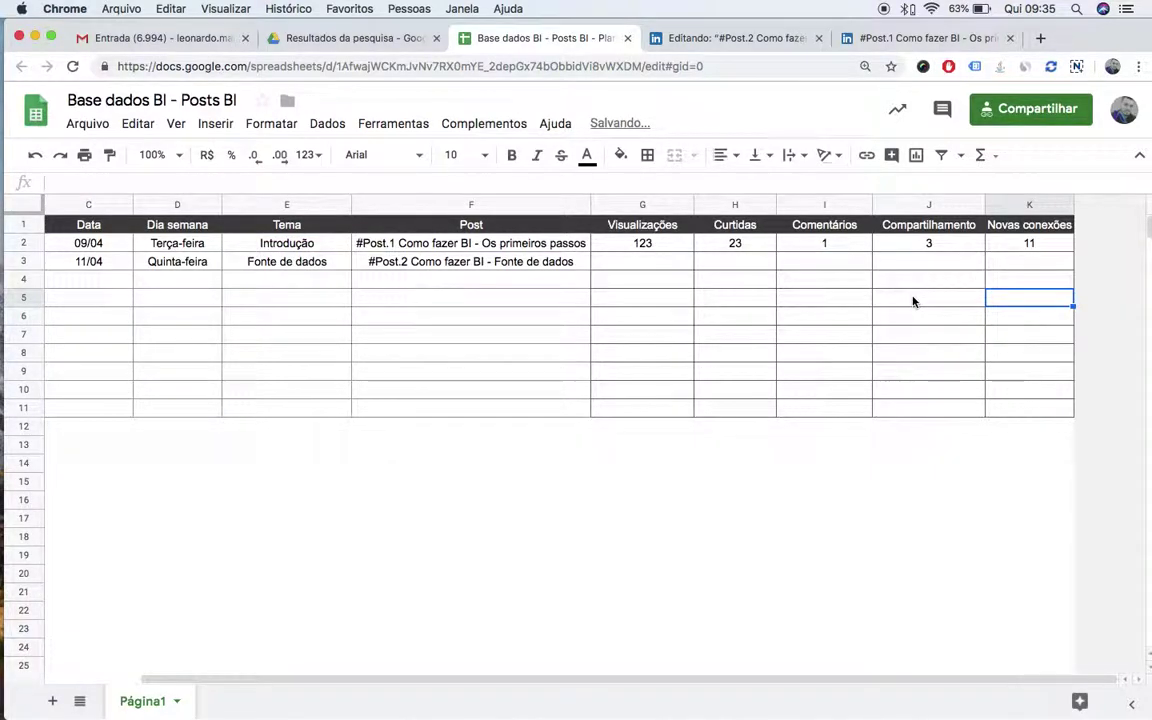
- Check #Post.1's view count against its Hora and Hora fim times in row 2
scroll(908, 280, "left", 3)
left_click(906, 244)
left_click(838, 245)
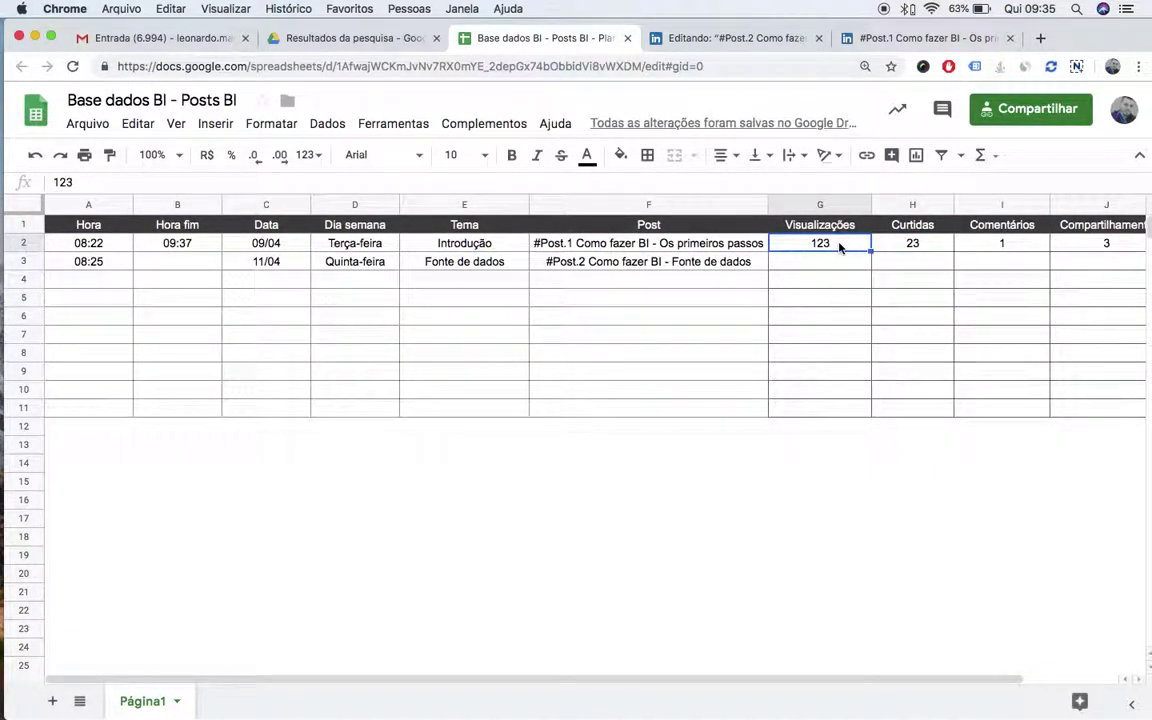
left_click(177, 243)
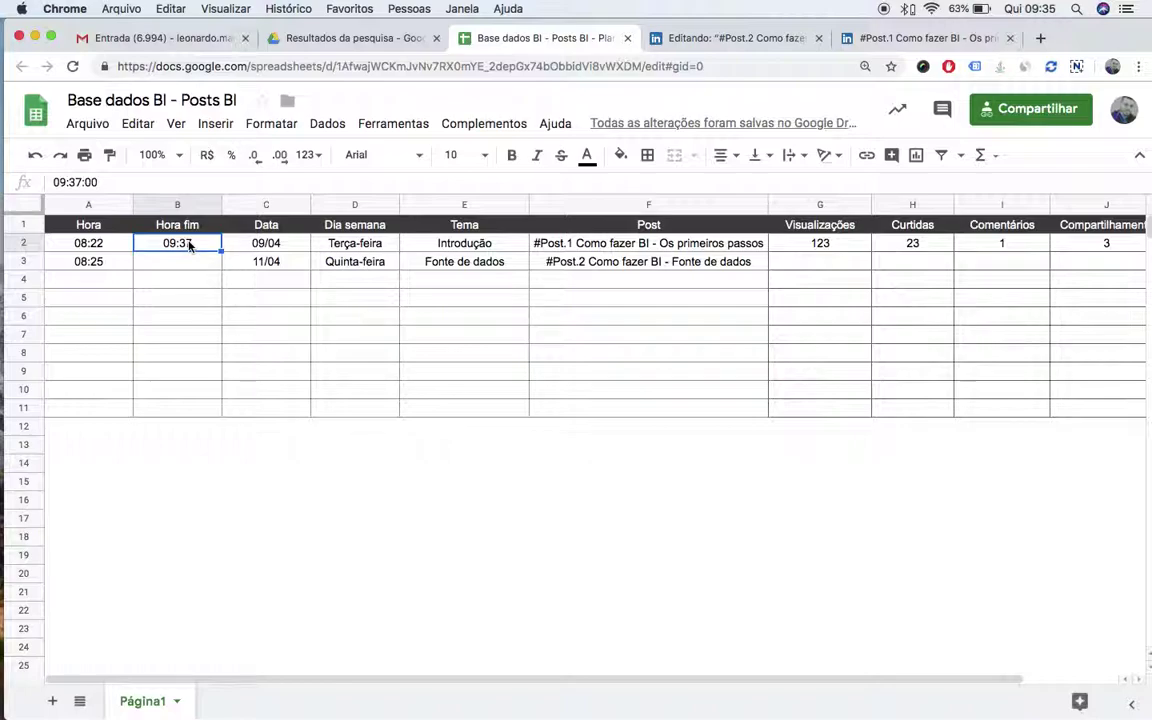
left_click(95, 243, "shift")
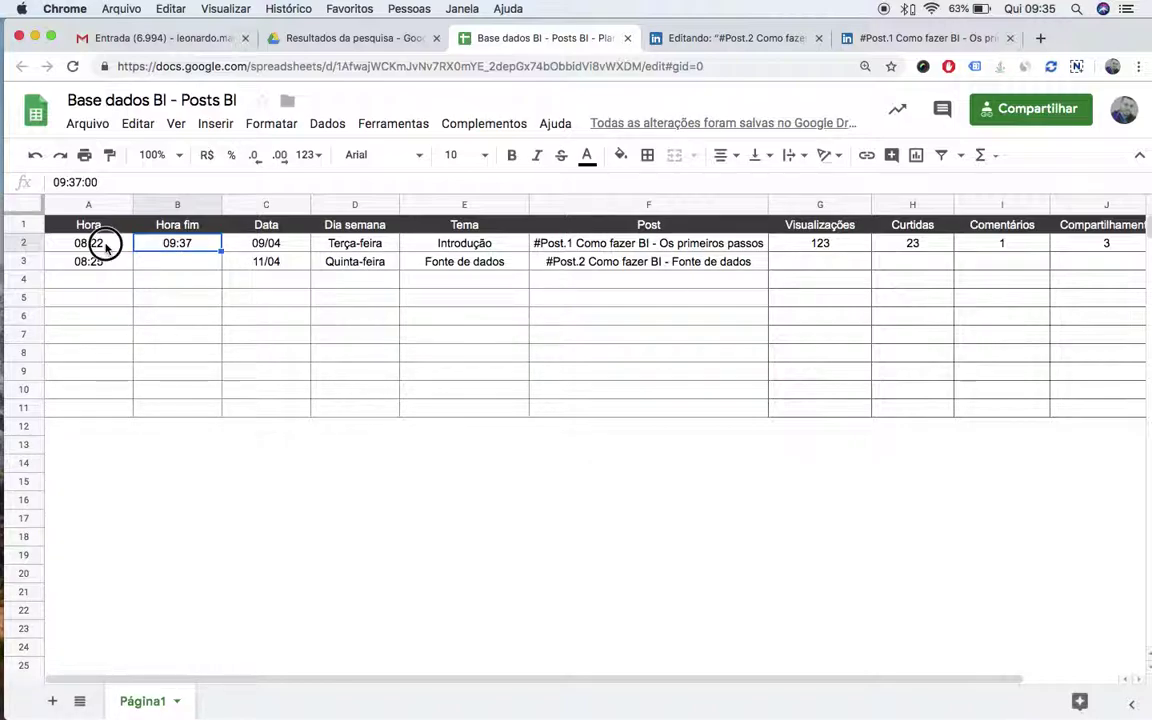
left_click(266, 390)
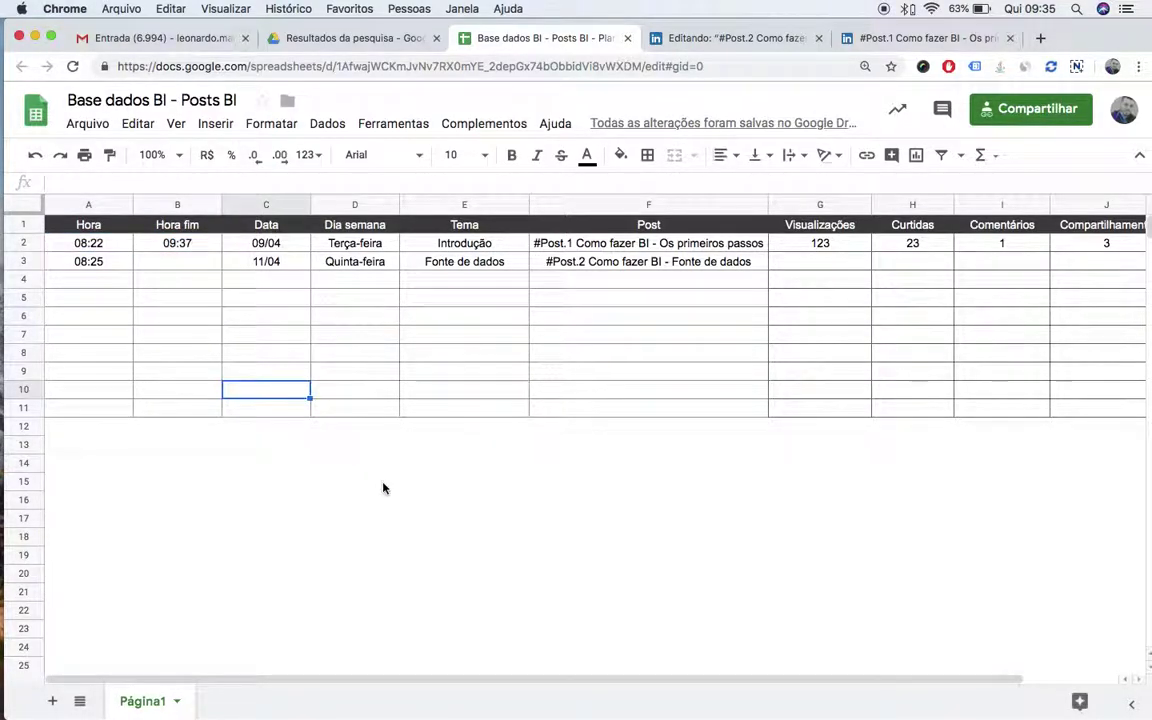
- Calculate #Post.1's elapsed minutes in the empty cell D15 with = SUM (1,15*60)
left_click(388, 483)
key("Return")
type("1,15*60")
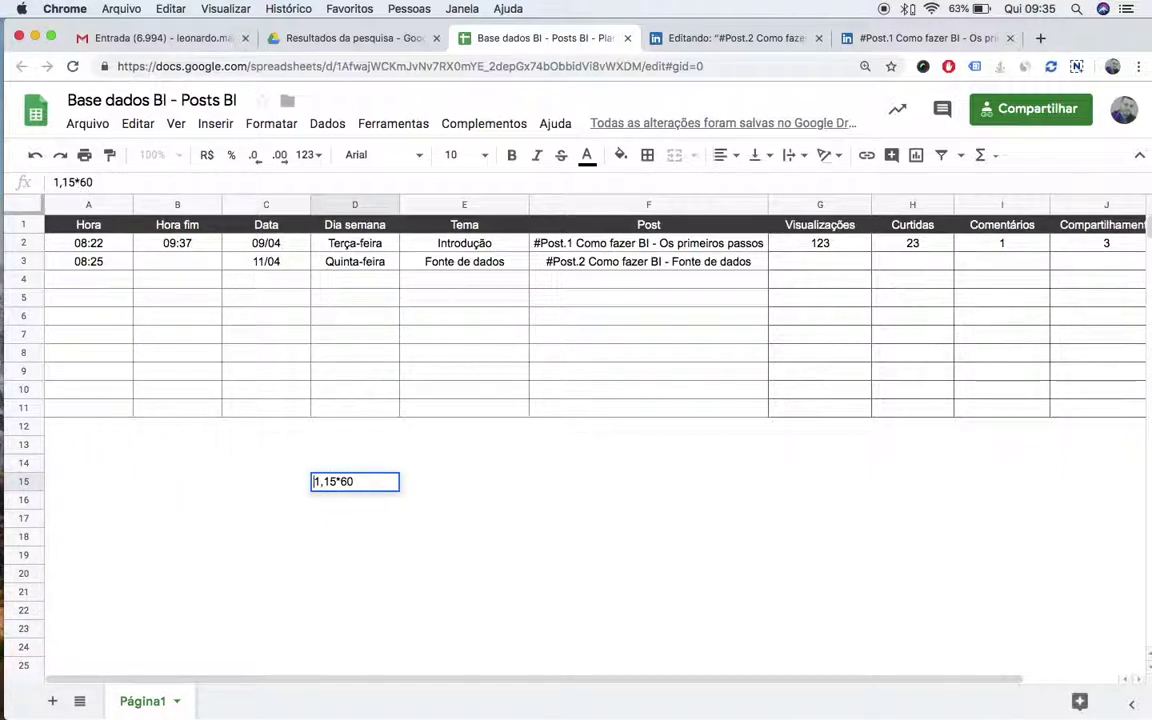
type("= SUM (")
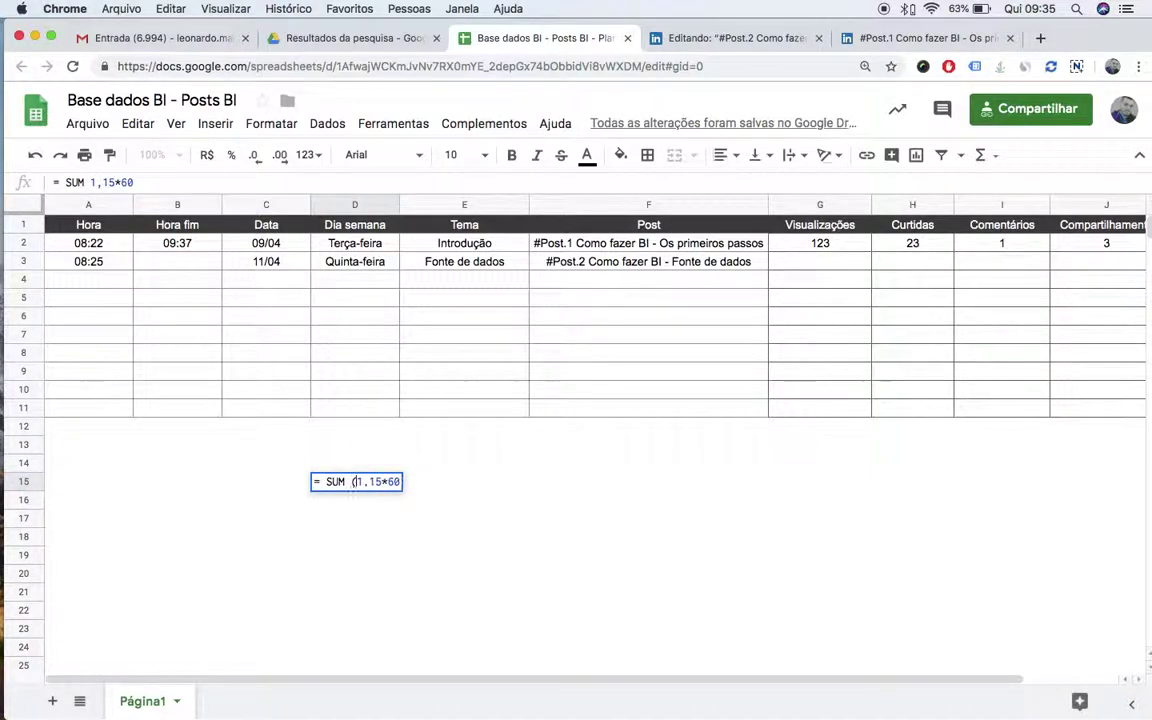
key("End")
type(")")
key("Return")
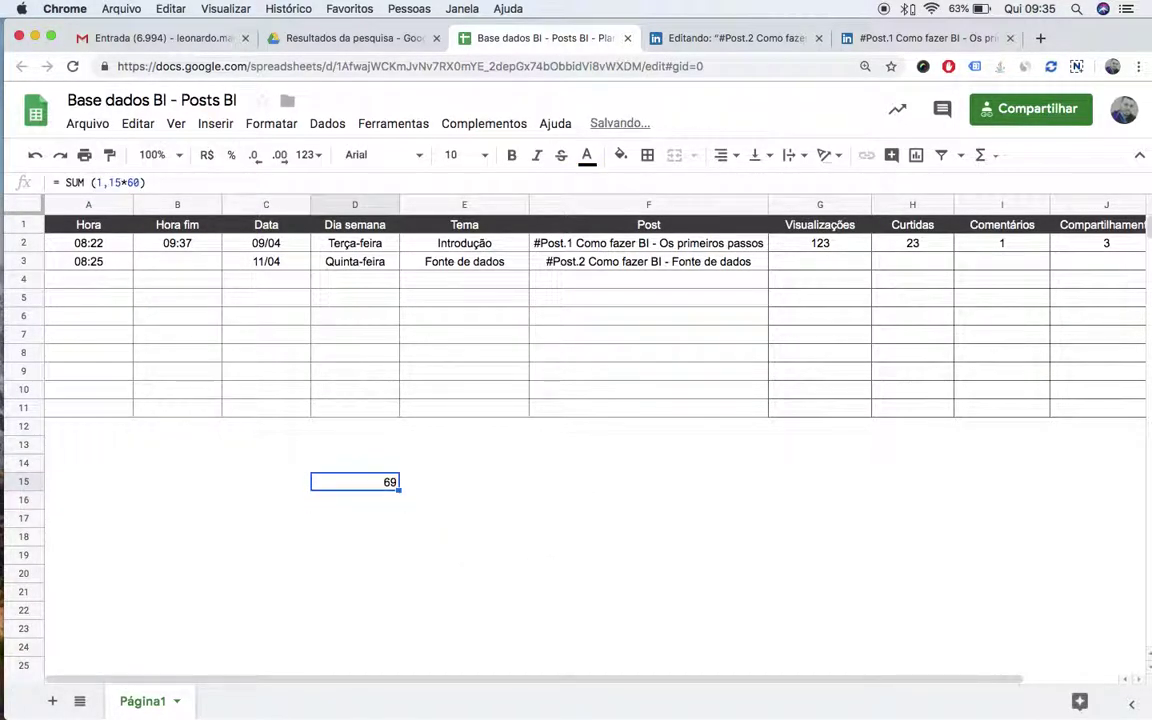
- Calculate #Post.1's views per minute in E15 with =G2/D15
key("Right")
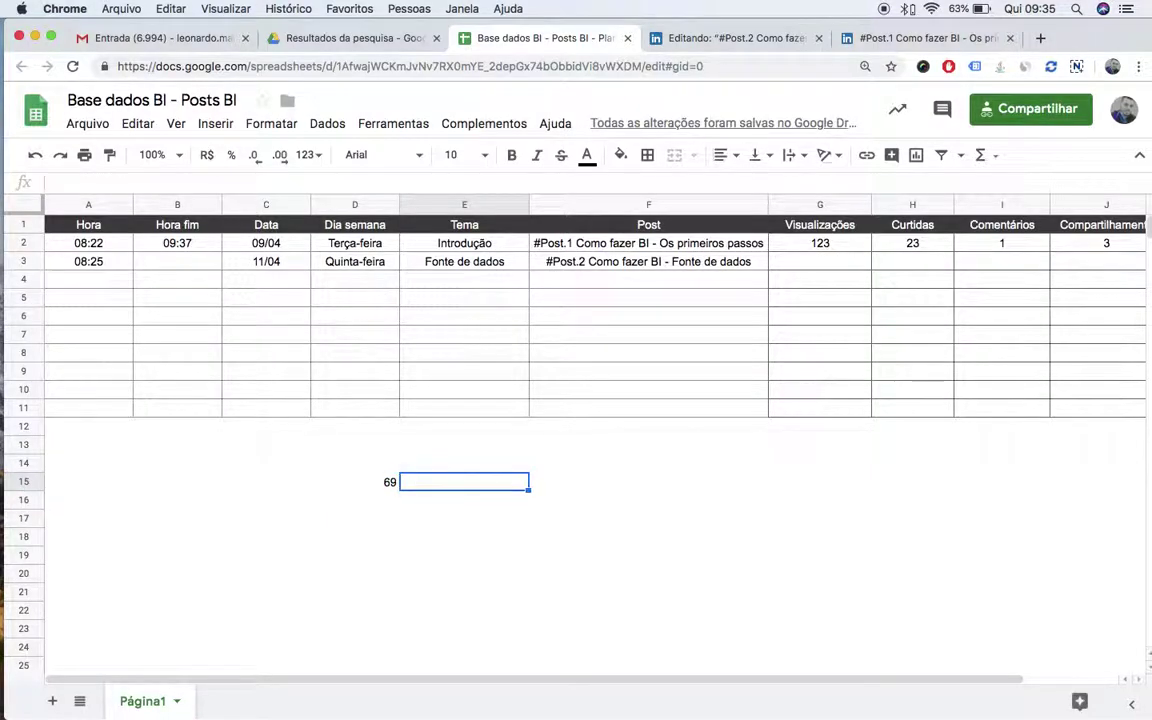
type("=")
left_click(838, 245)
type("/")
left_click(388, 482)
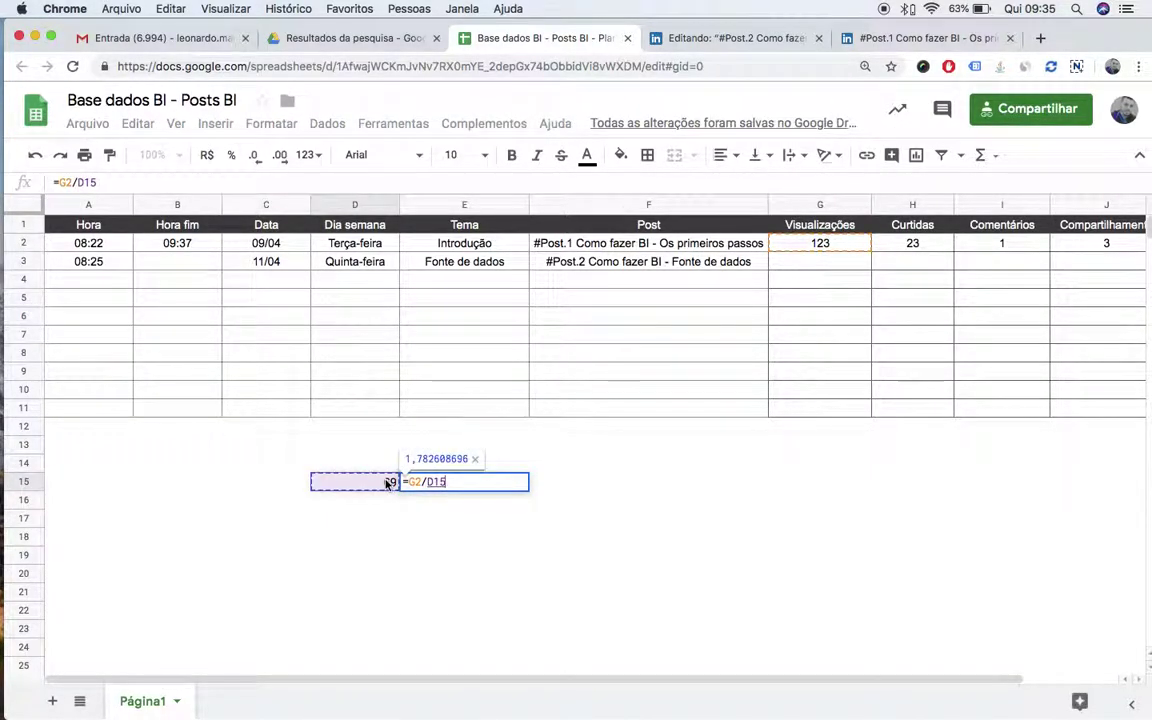
key("Return")
key("Up")
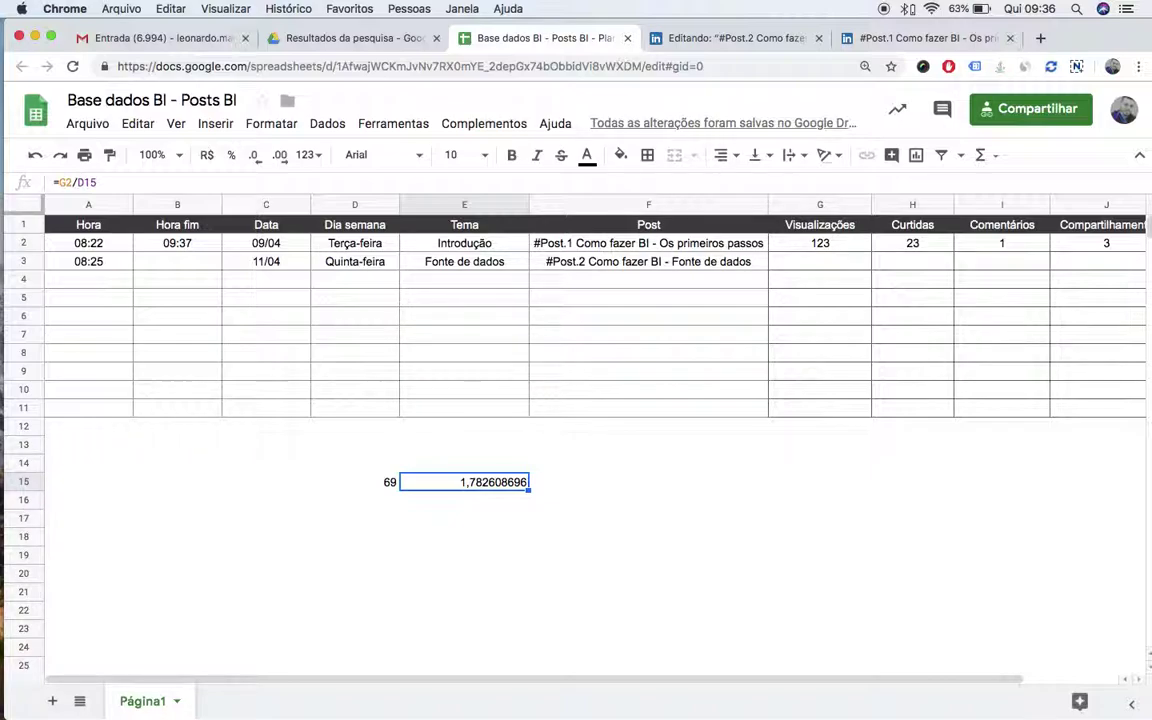
- Clear the trial views-per-minute and elapsed-minutes calculations from E15 and D15
key("Delete")
key("Left")
key("Delete")
- Review rows 1 to 3 of the table, first the post details in A to F, followed by the engagement columns G to K
scroll(512, 517, "right", 4)
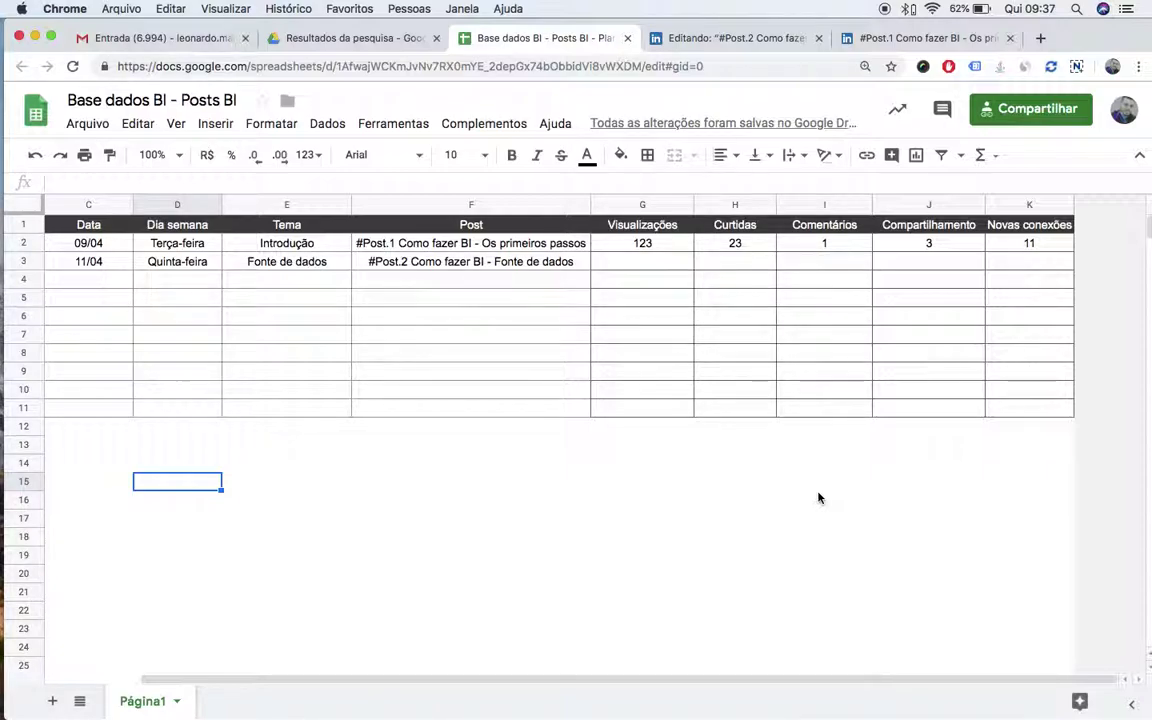
scroll(130, 240, "left", 3)
left_click(125, 222)
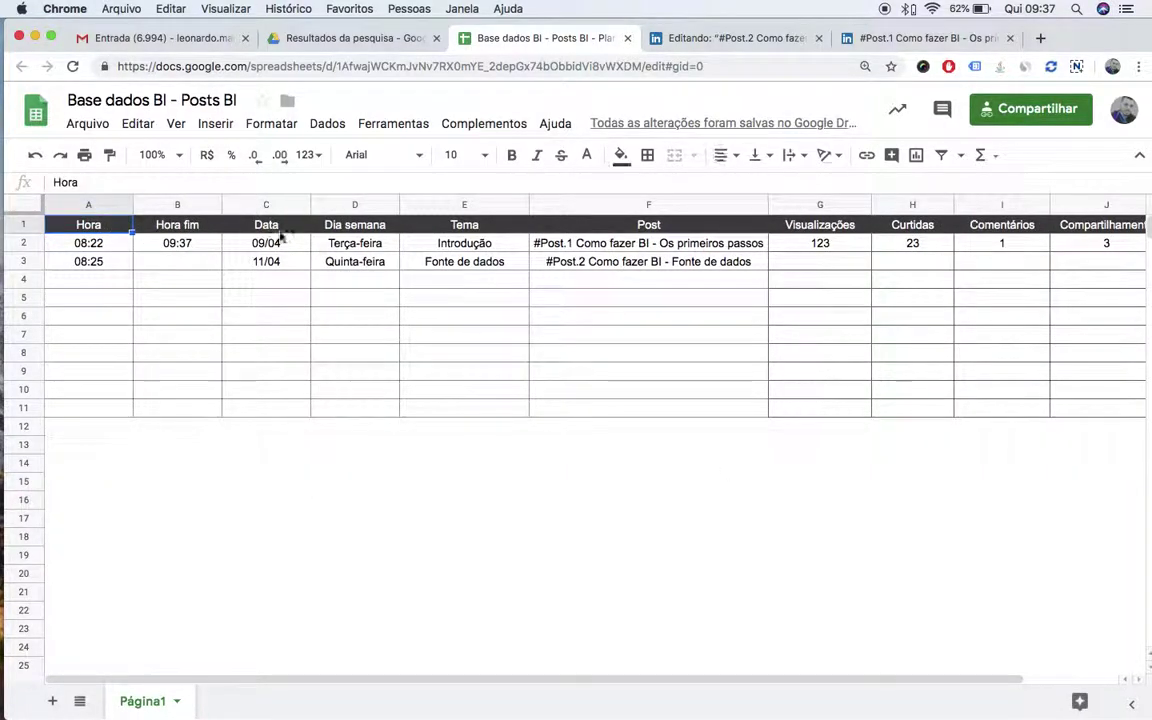
left_click(595, 268, "shift")
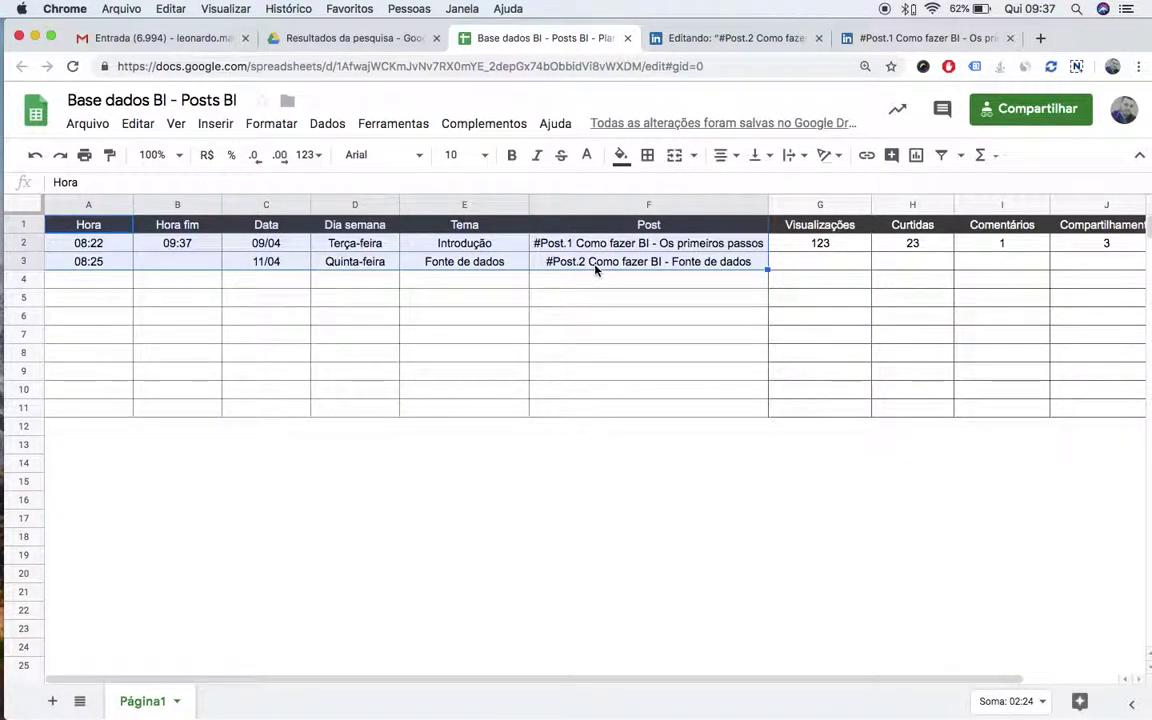
scroll(595, 266, "right", 3)
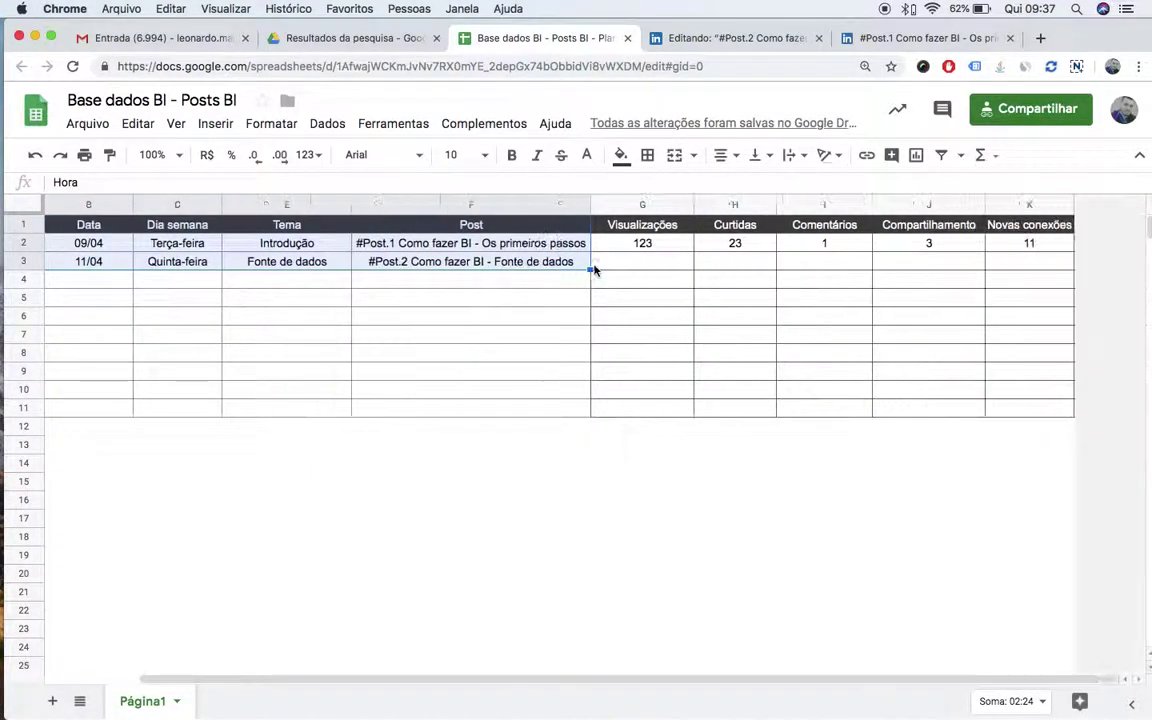
left_click(630, 226)
left_click(1015, 270, "shift")
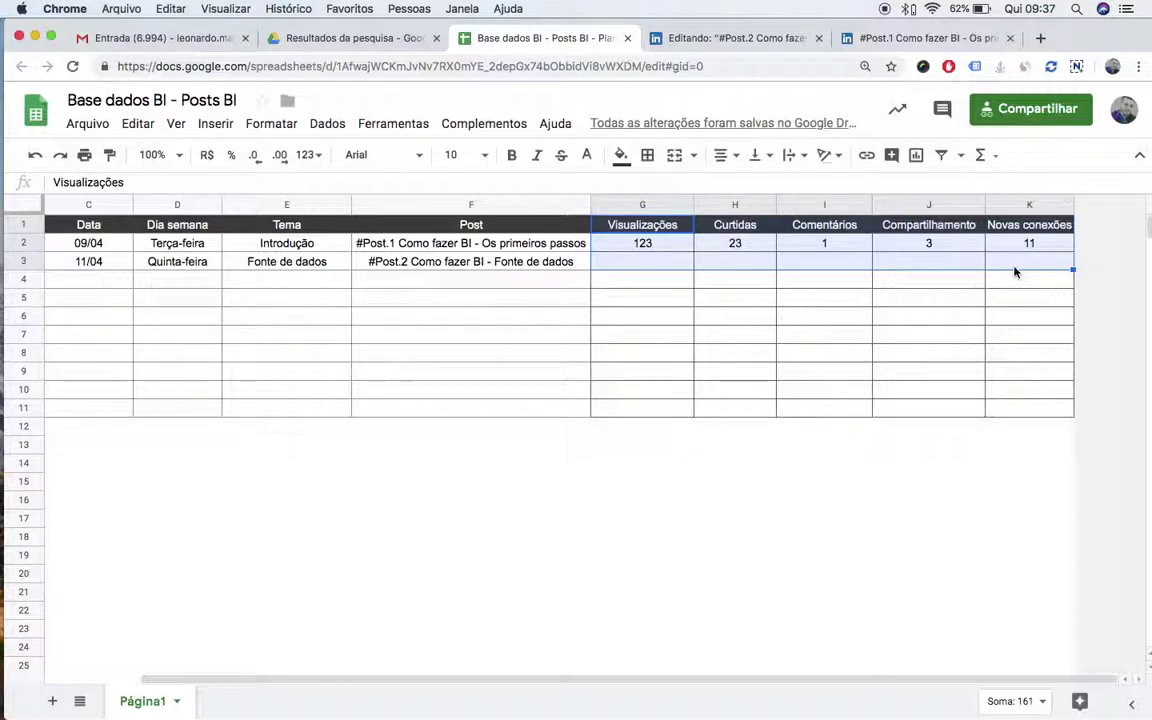
left_click(1008, 298)
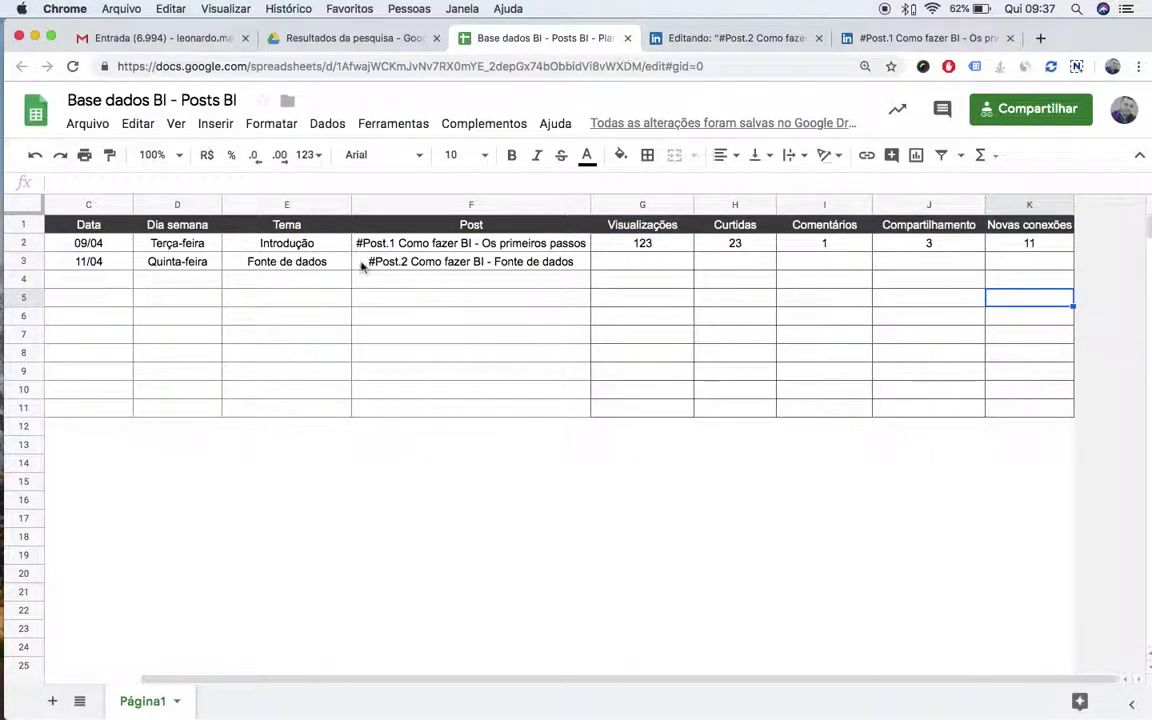
left_click(100, 280)
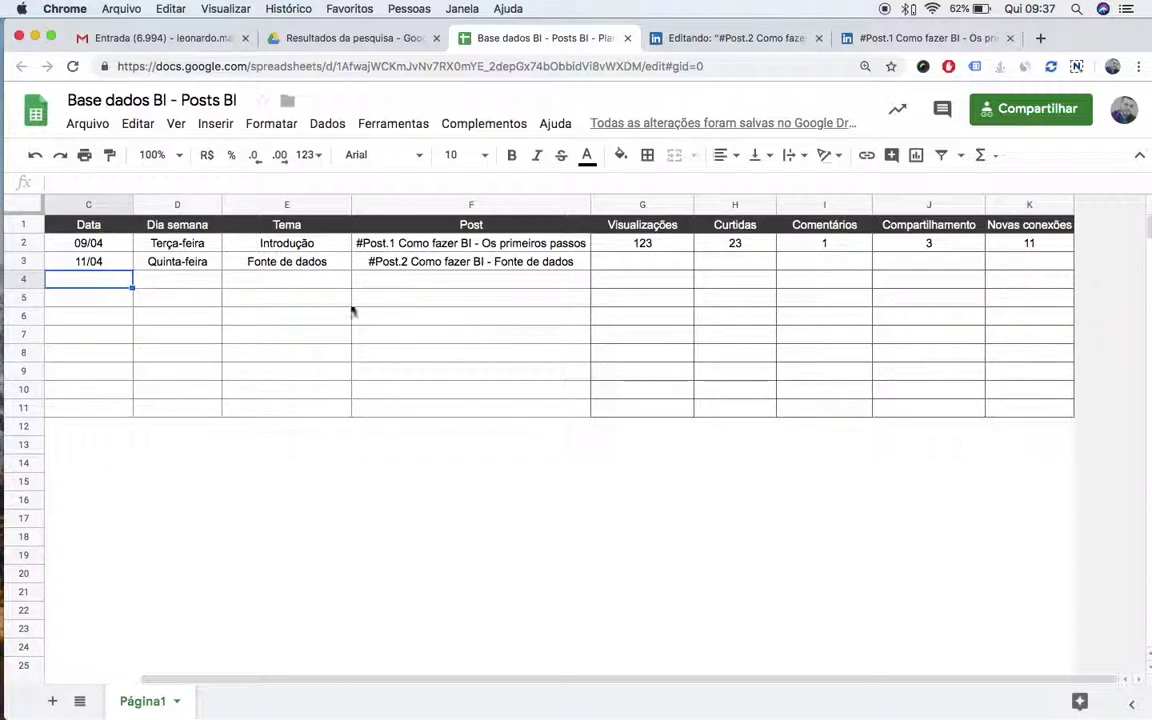